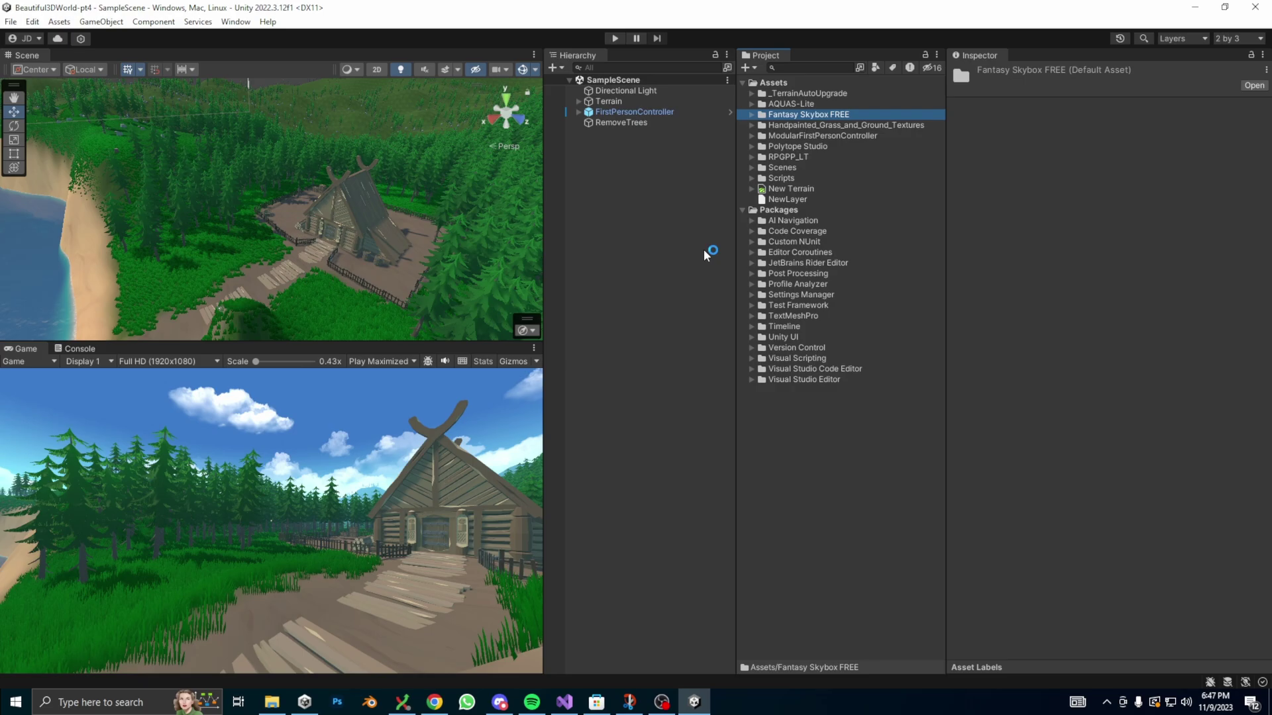
# Preview the scene in play mode, walking the player forward toward the hut.
pyautogui.click(615, 38)
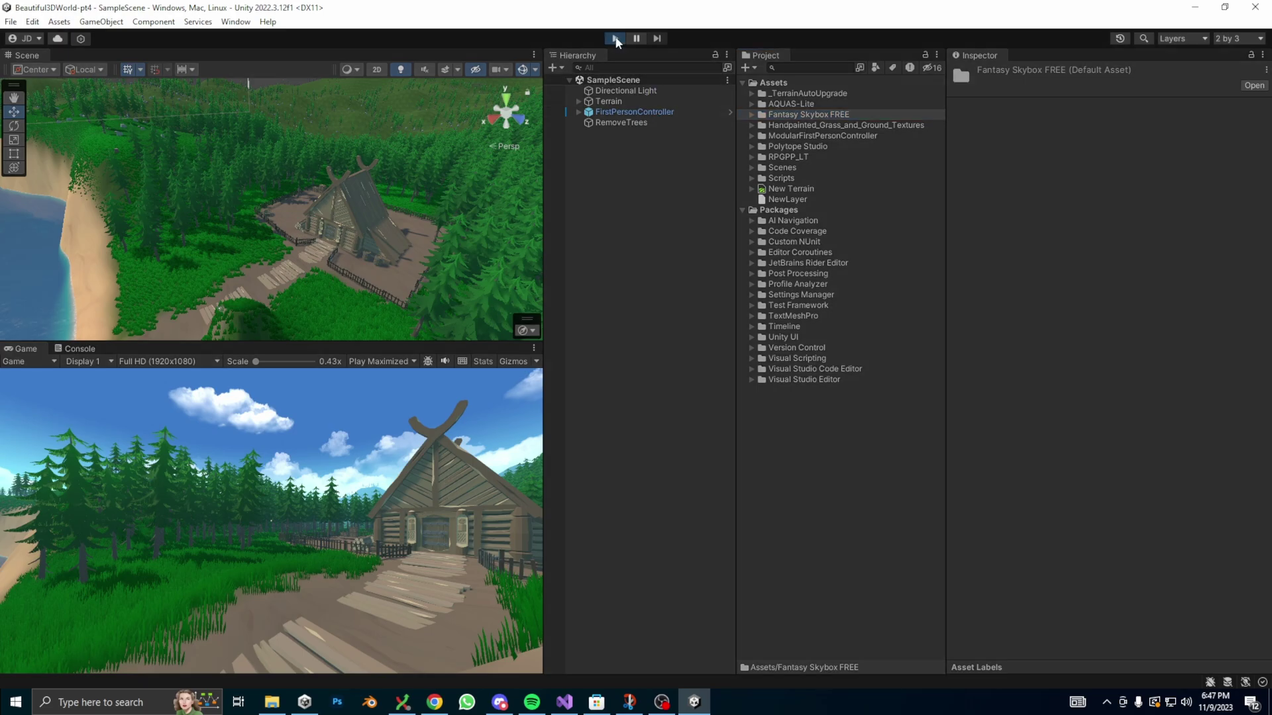
pyautogui.press('w')
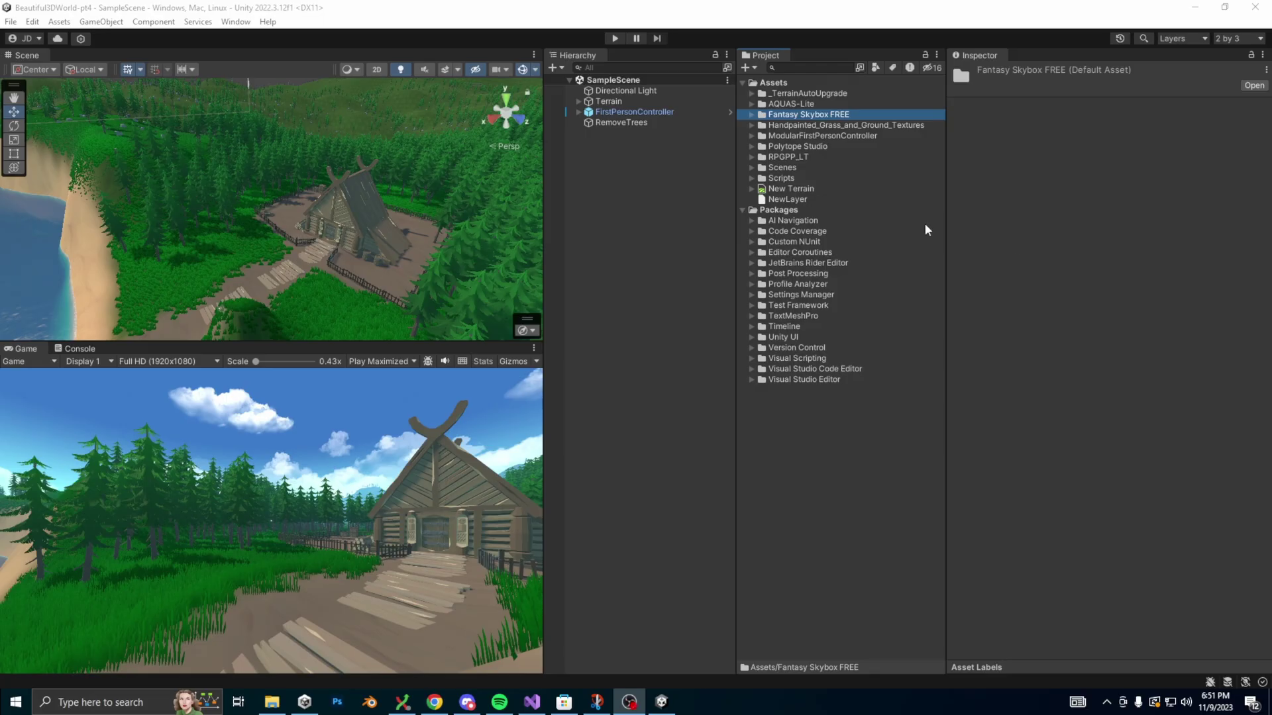
pyautogui.click(638, 229)
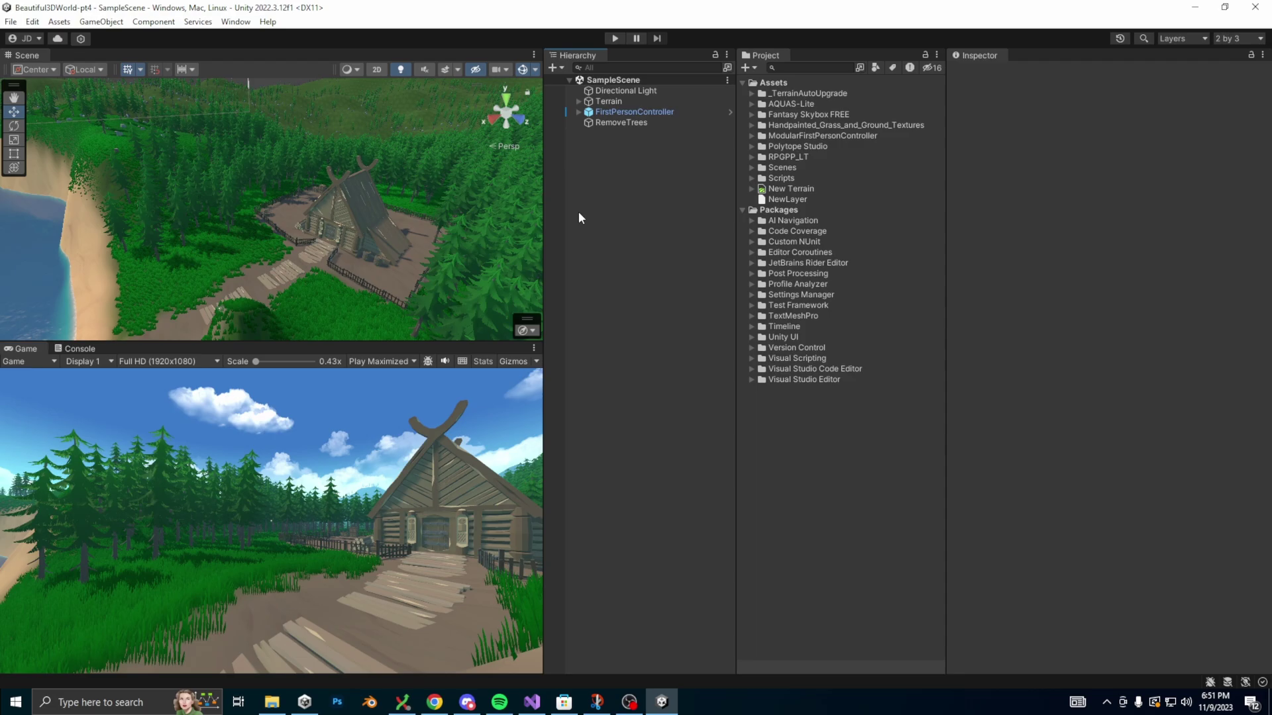
# Find the Fantasy Skybox FREE package among purchased assets in the Package Manager.
pyautogui.click(237, 22)
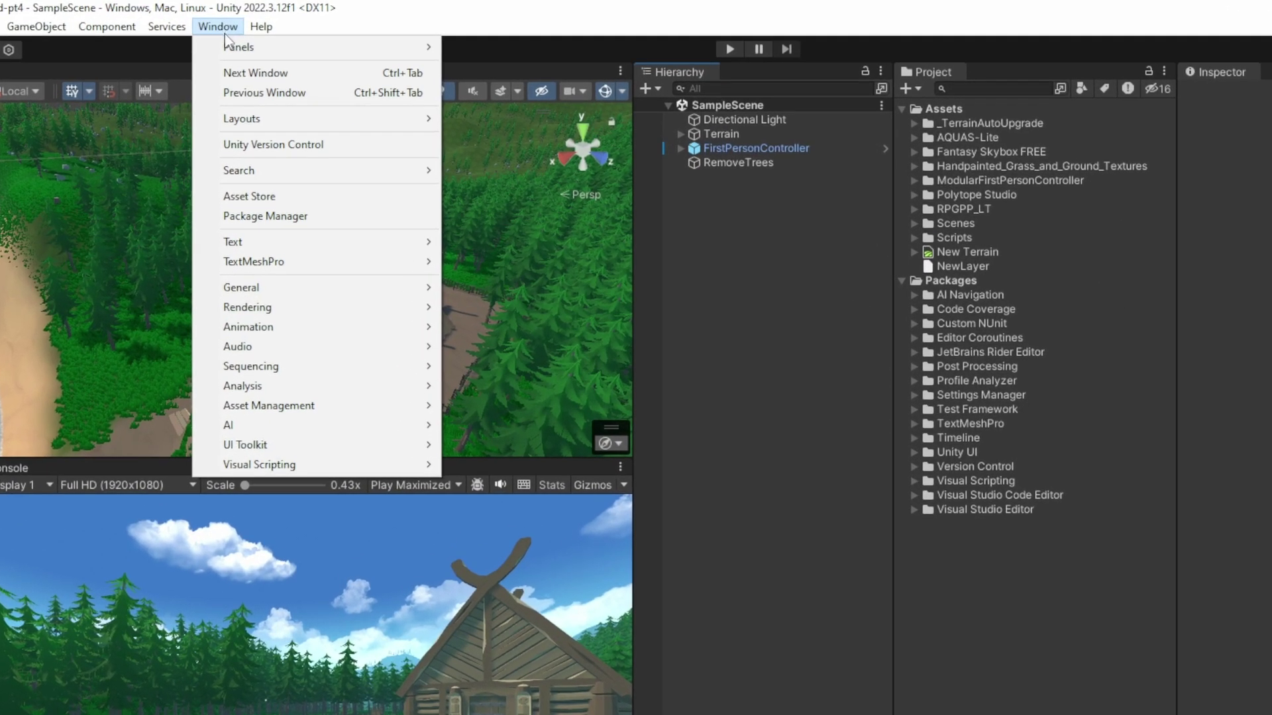
pyautogui.click(265, 216)
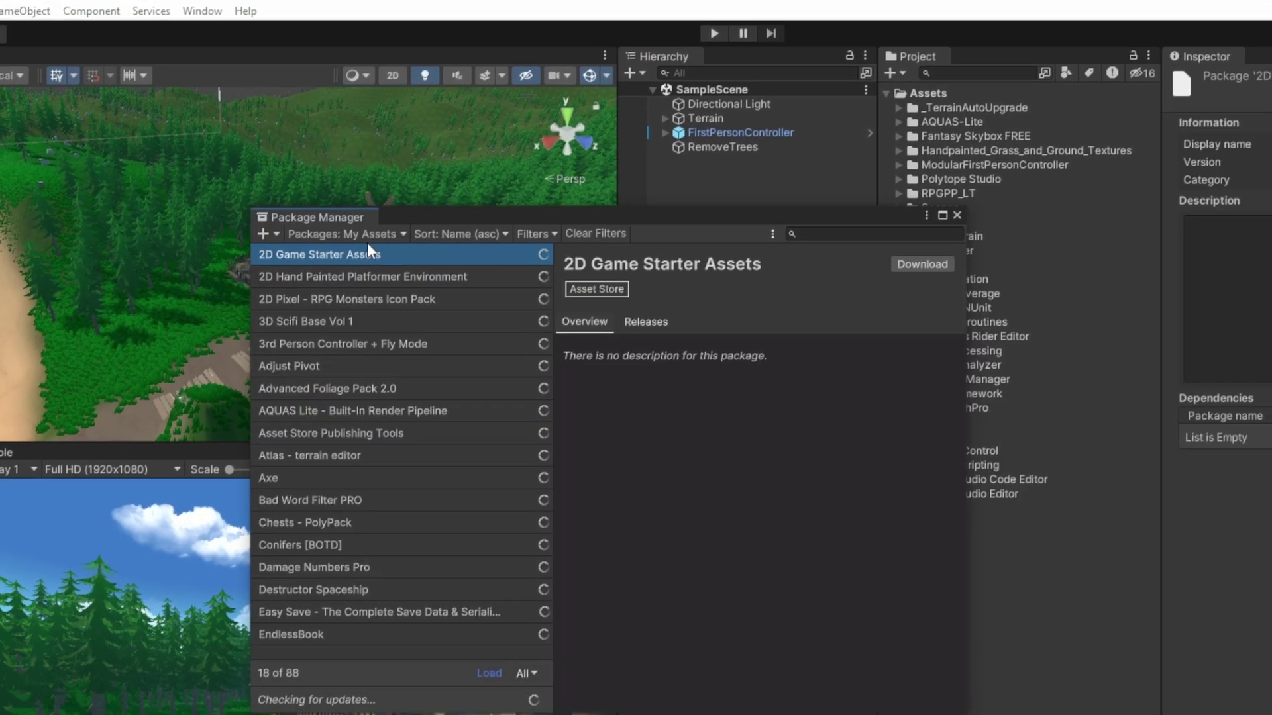
pyautogui.click(235, 244)
pyautogui.click(243, 194)
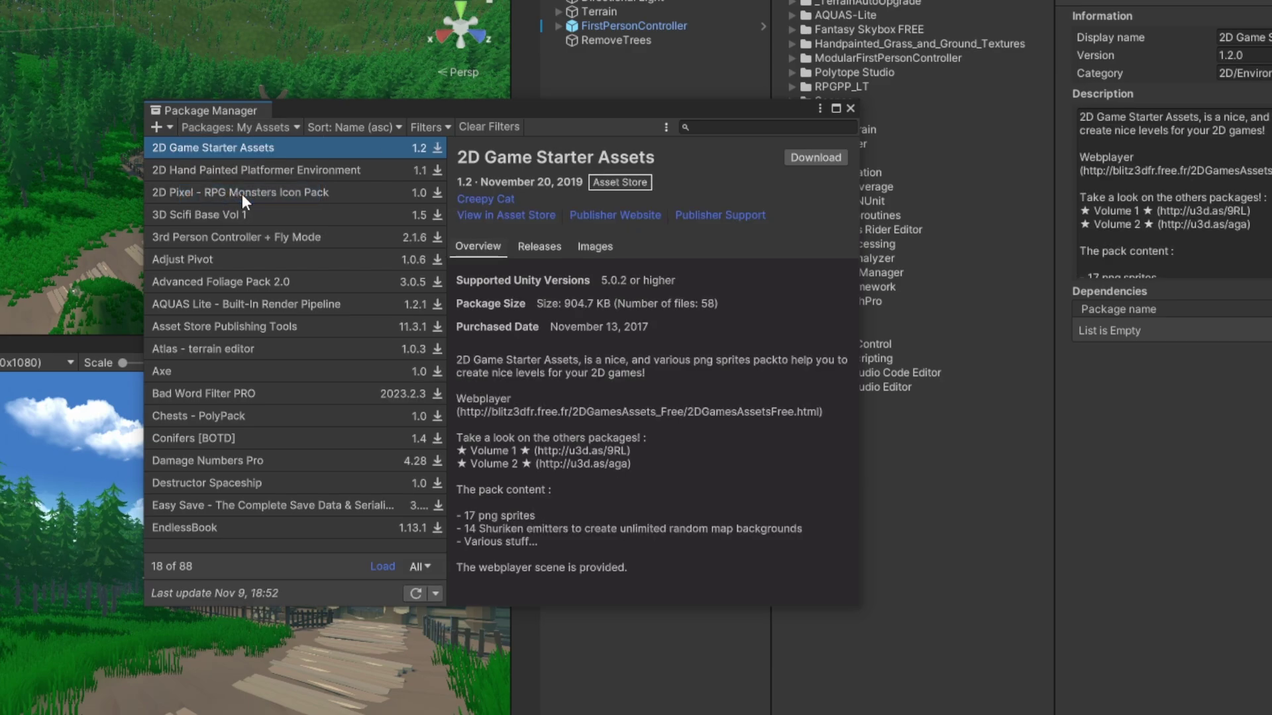
pyautogui.click(697, 126)
pyautogui.write('Fantasy')
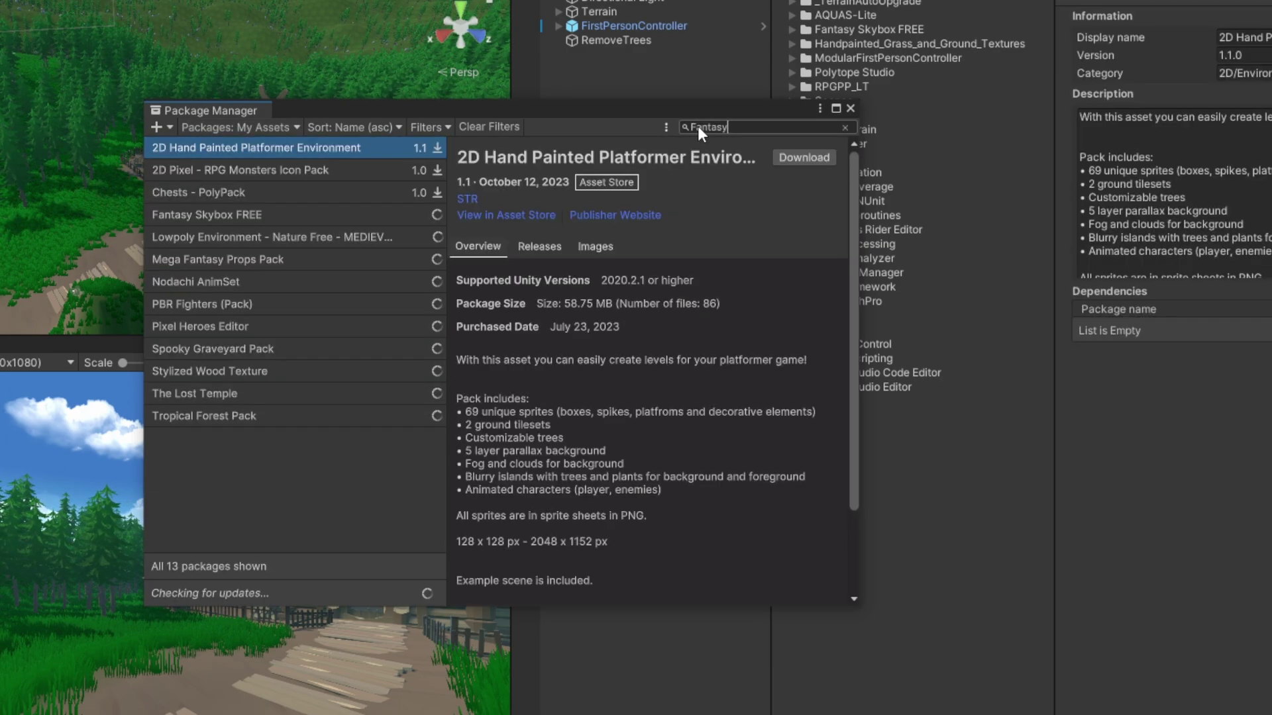
pyautogui.click(270, 213)
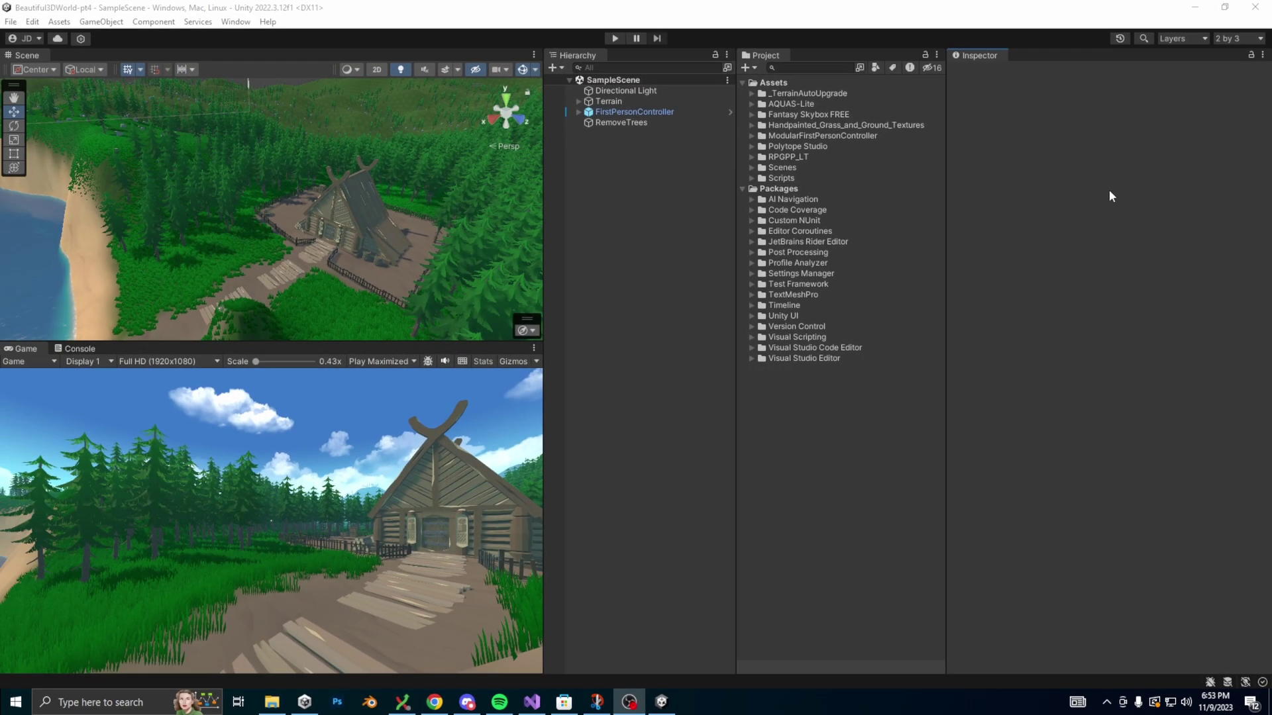
# Search the Unity Registry for 'shader' and install the Shader Graph package.
pyautogui.click(638, 239)
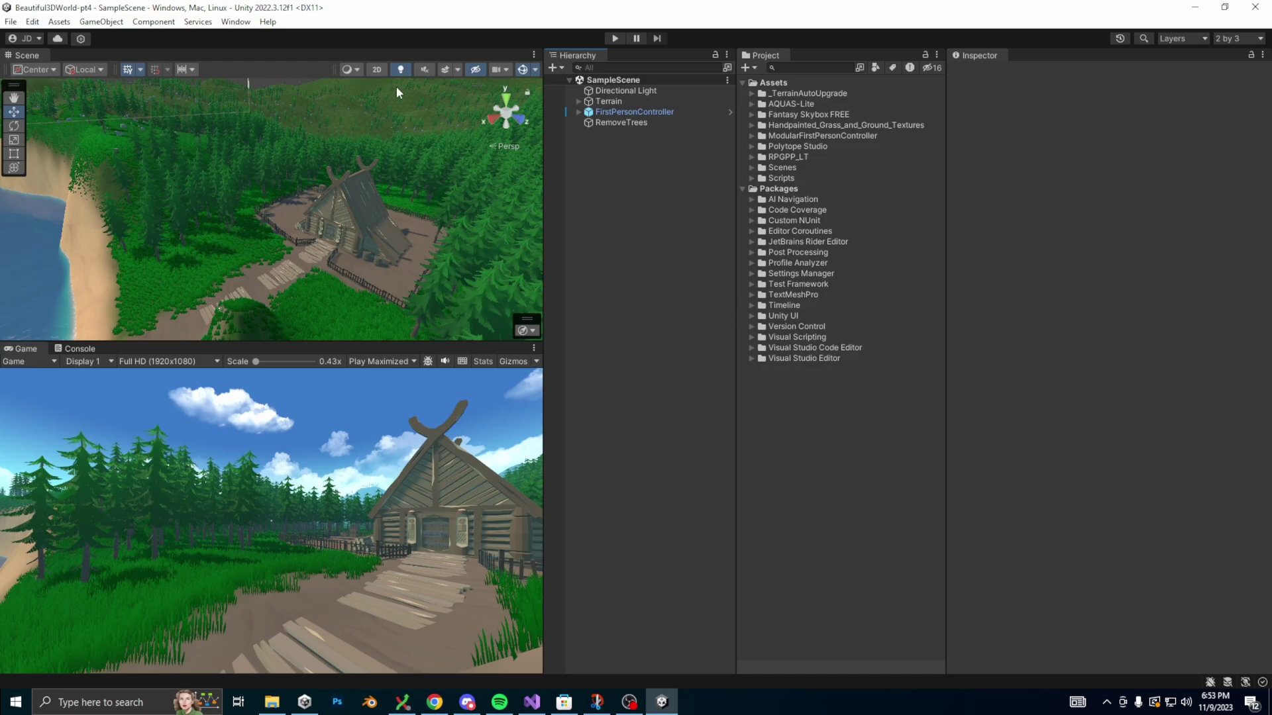
pyautogui.click(236, 21)
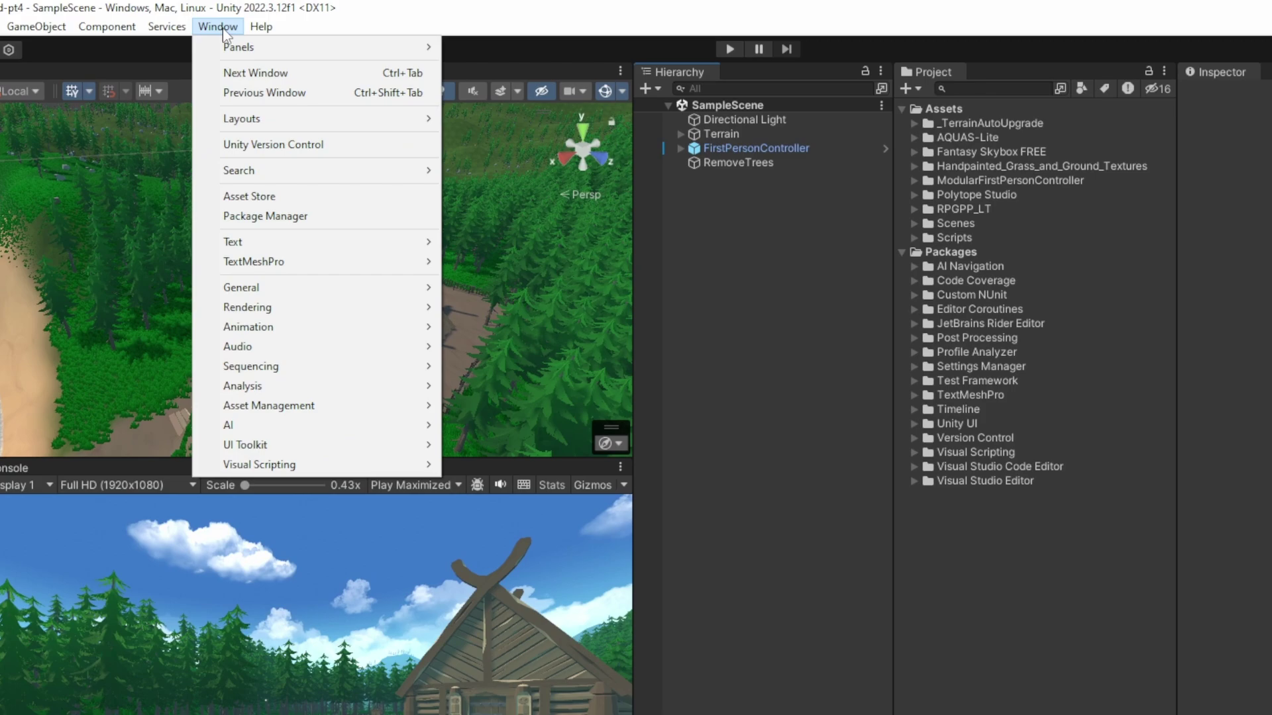
pyautogui.click(264, 162)
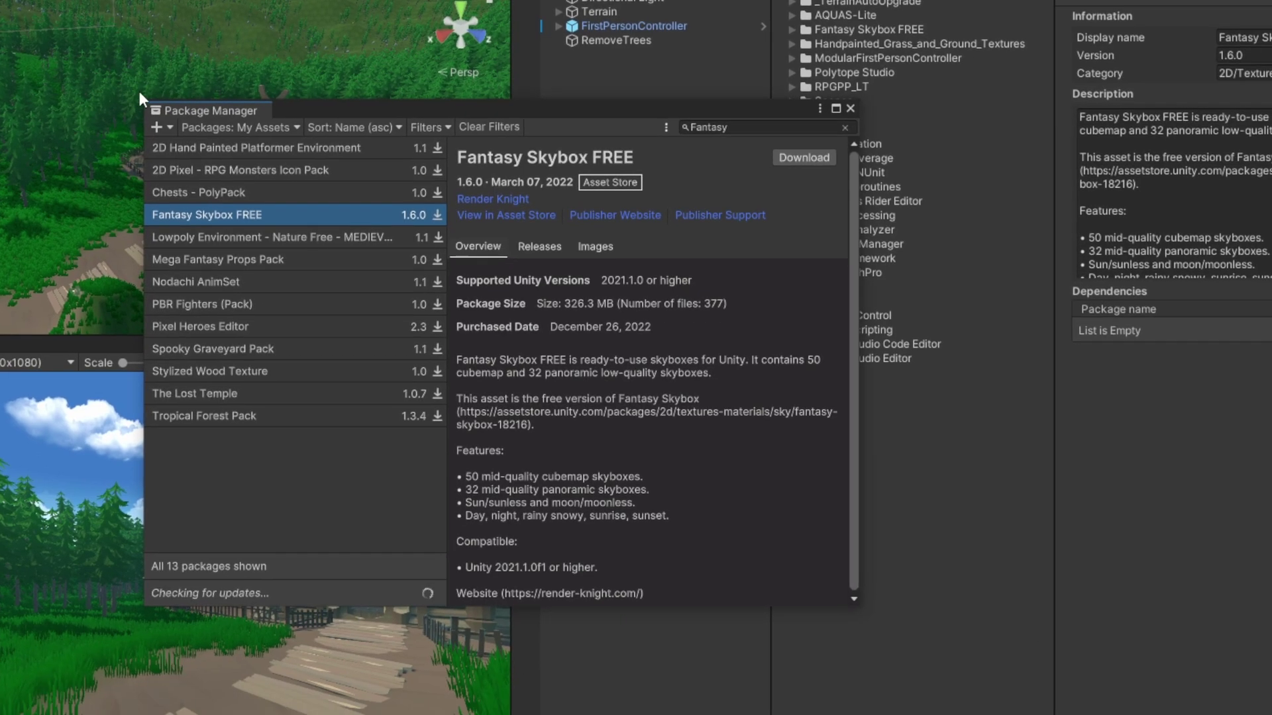
pyautogui.click(266, 132)
pyautogui.click(260, 154)
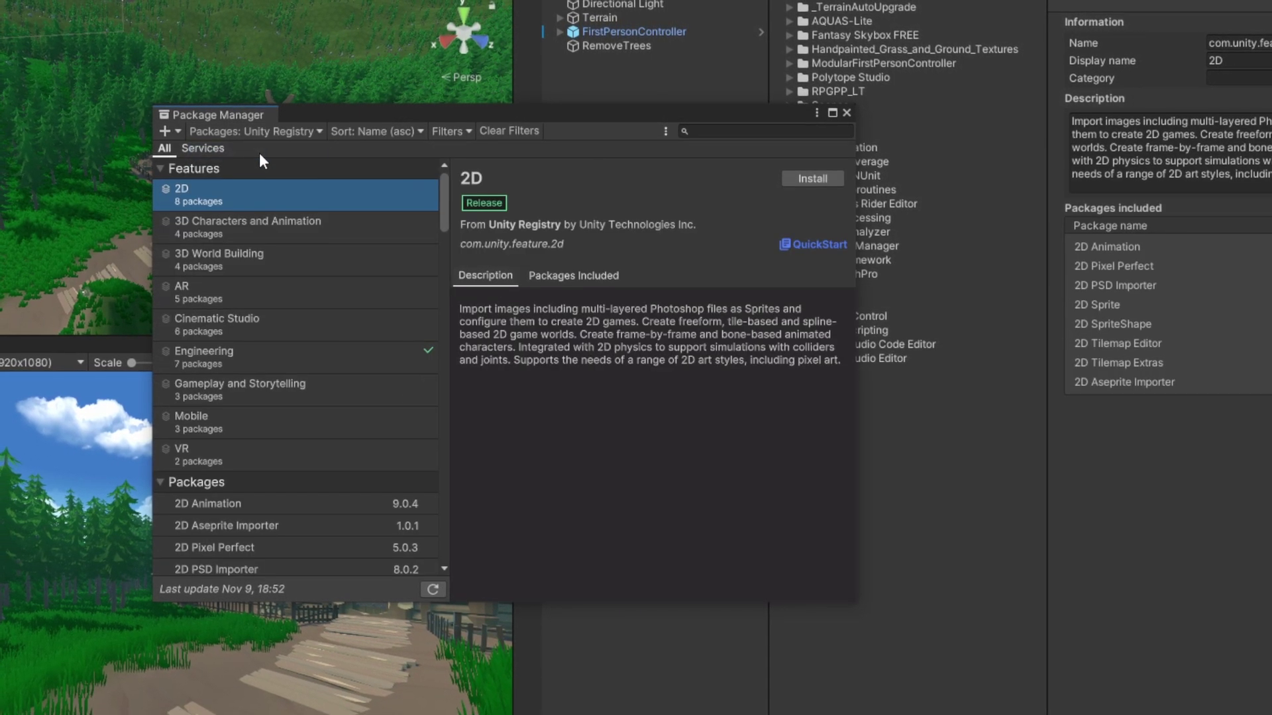
pyautogui.click(738, 134)
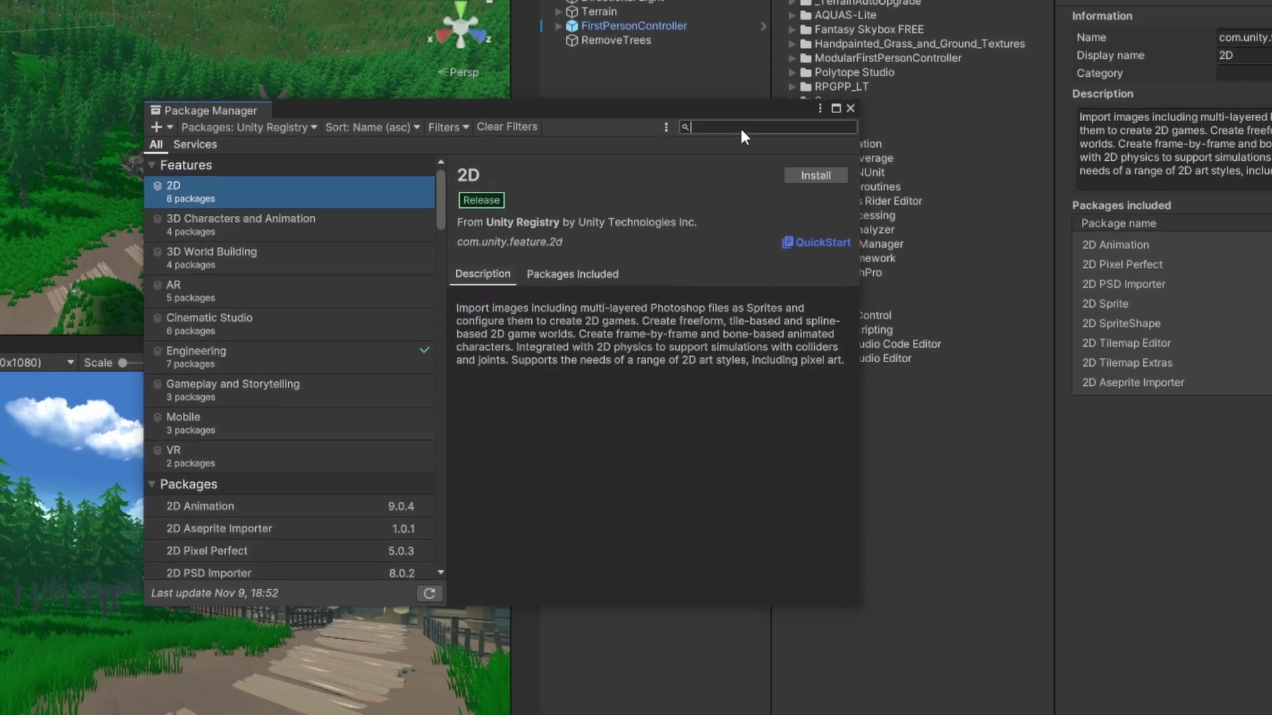
pyautogui.write('shader')
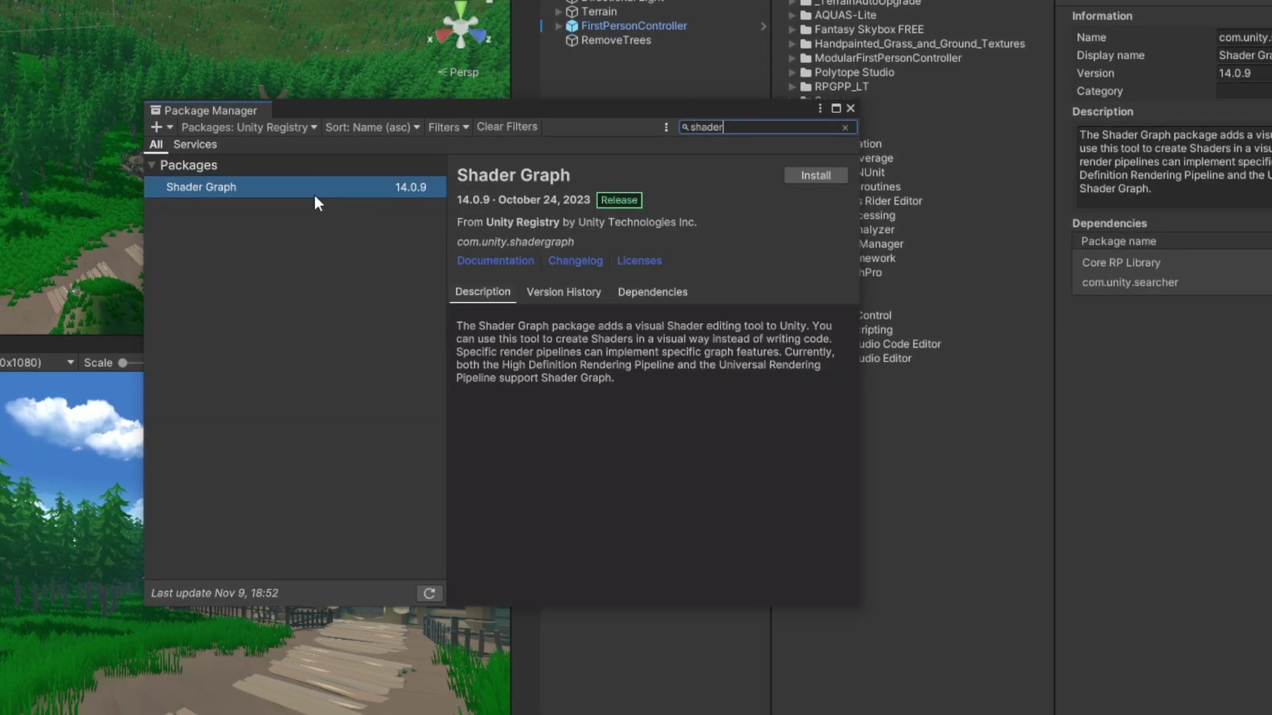
pyautogui.click(311, 191)
pyautogui.click(820, 175)
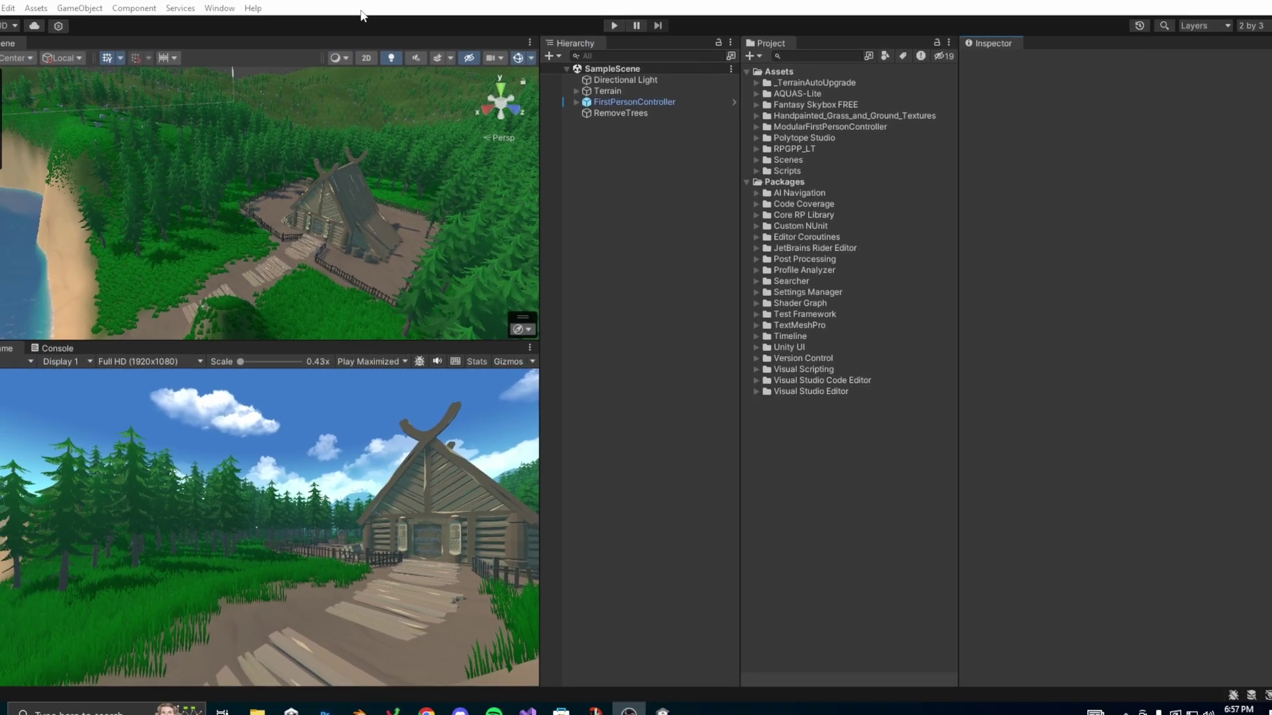
# Dock the Lighting window beside the Inspector and ping PT_Skybox_mat from its Environment Skybox Material field.
pyautogui.click(250, 26)
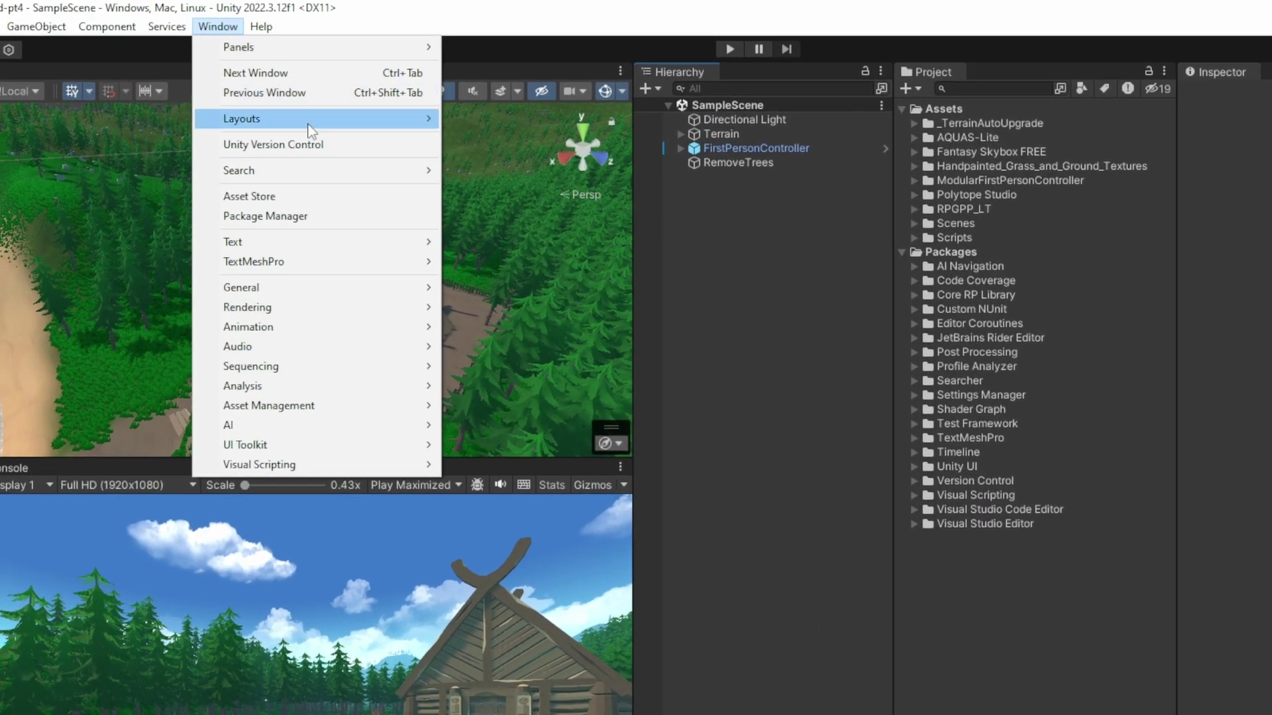
pyautogui.moveTo(265, 306)
pyautogui.click(472, 308)
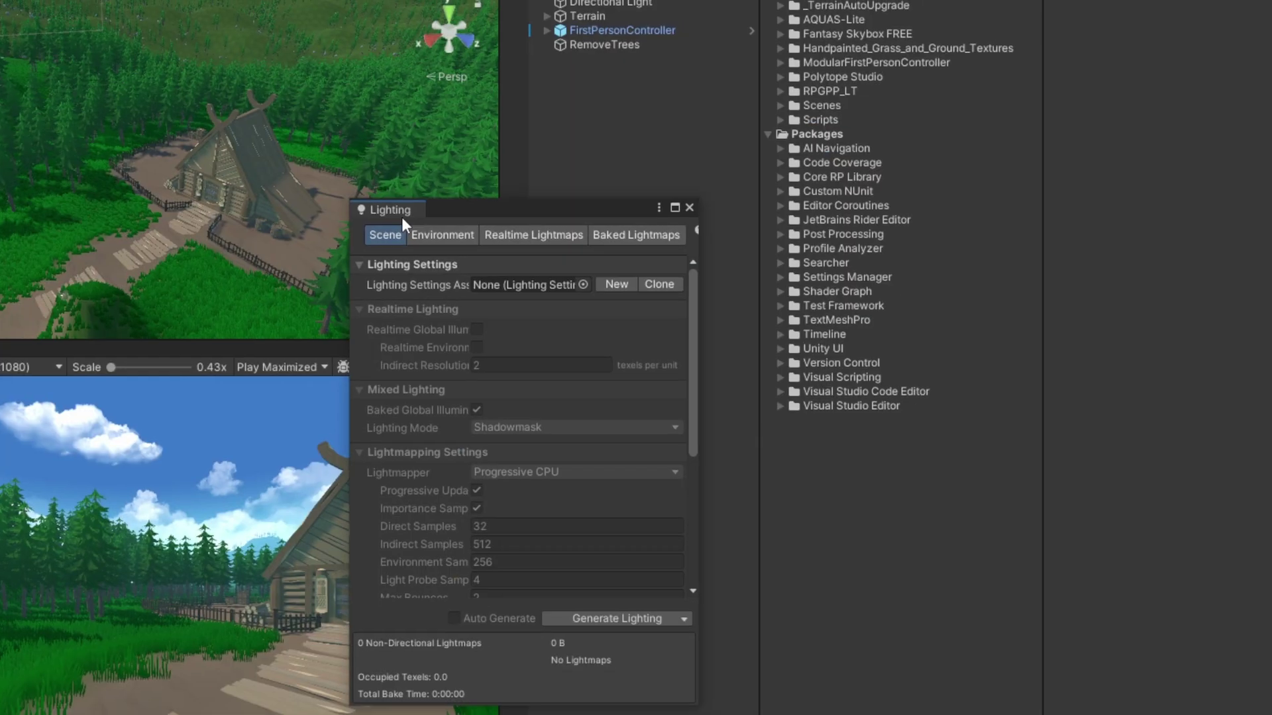
pyautogui.moveTo(537, 340); pyautogui.dragTo(1266, 68)
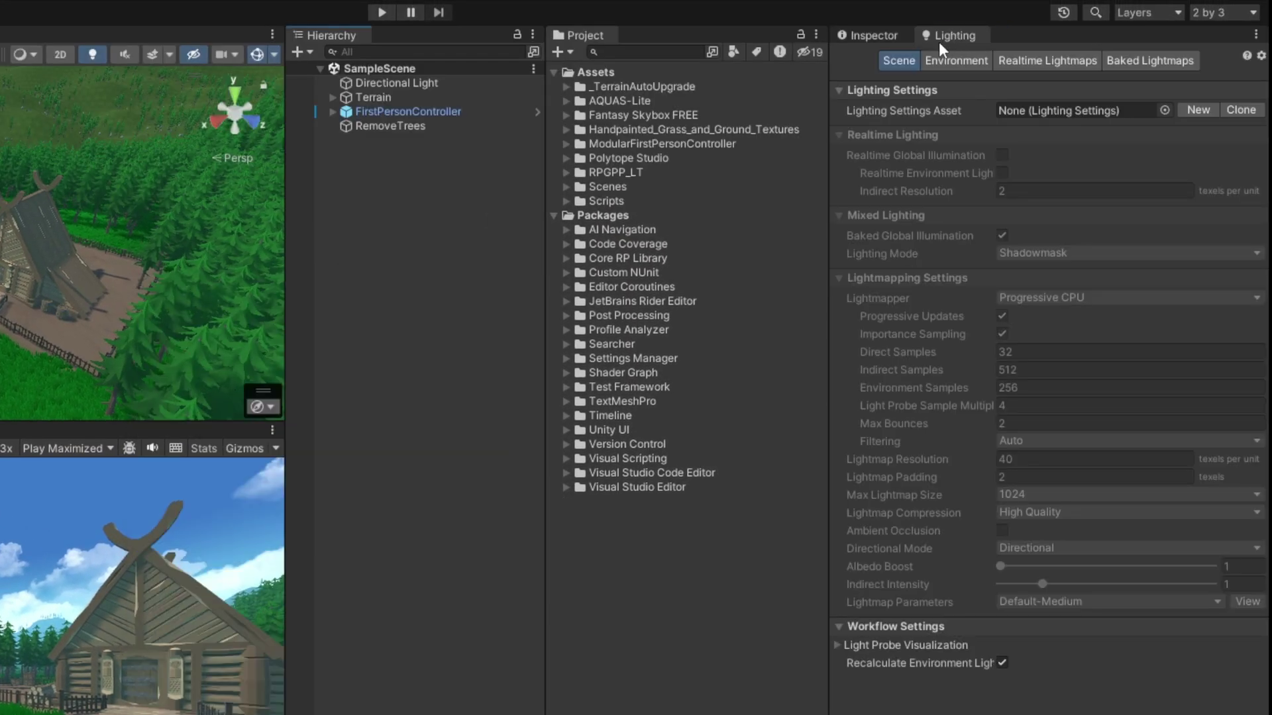
pyautogui.click(959, 63)
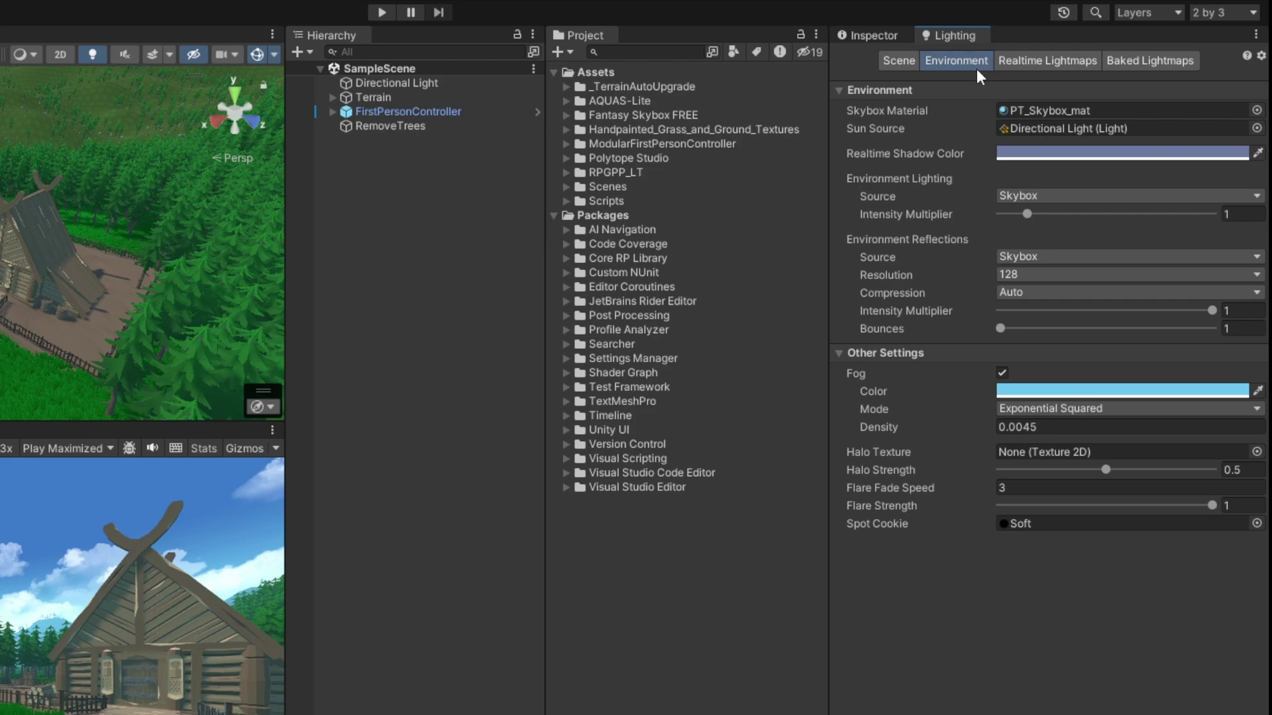
pyautogui.click(1061, 113)
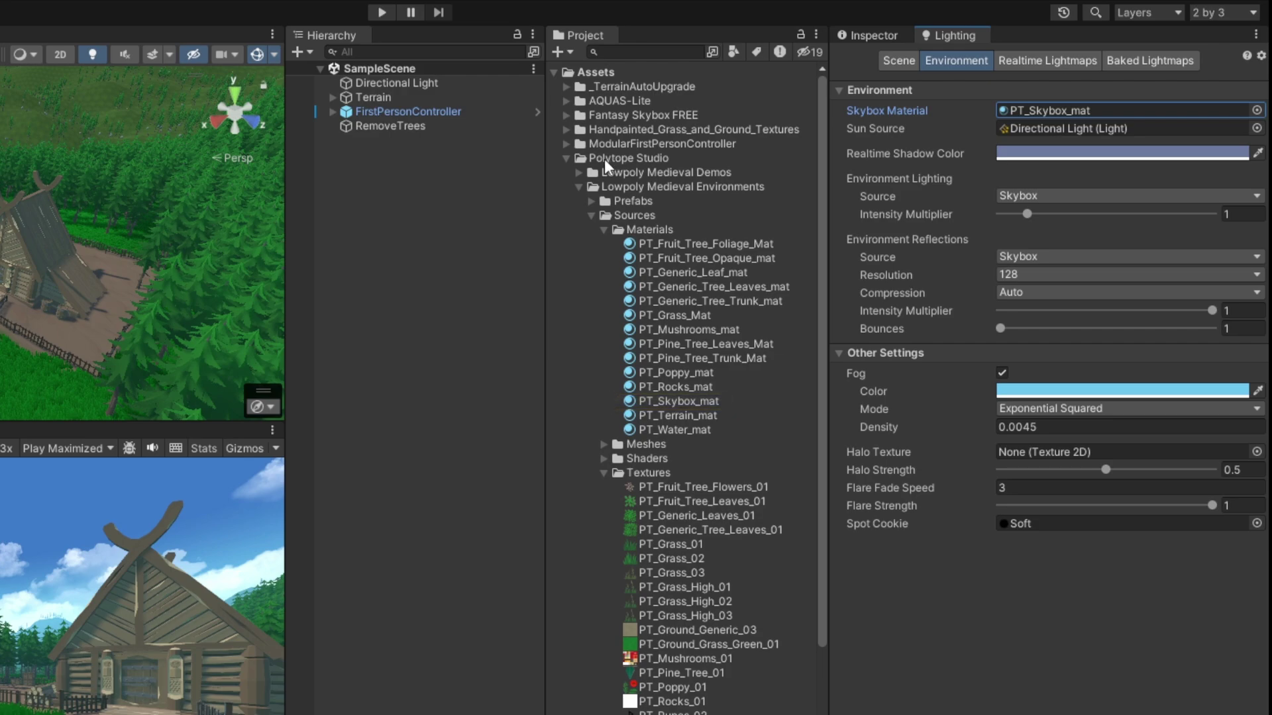
# Set the skybox material to FS000_Day_06_Sunless using the picker filtered by 'FS000'.
pyautogui.click(665, 401)
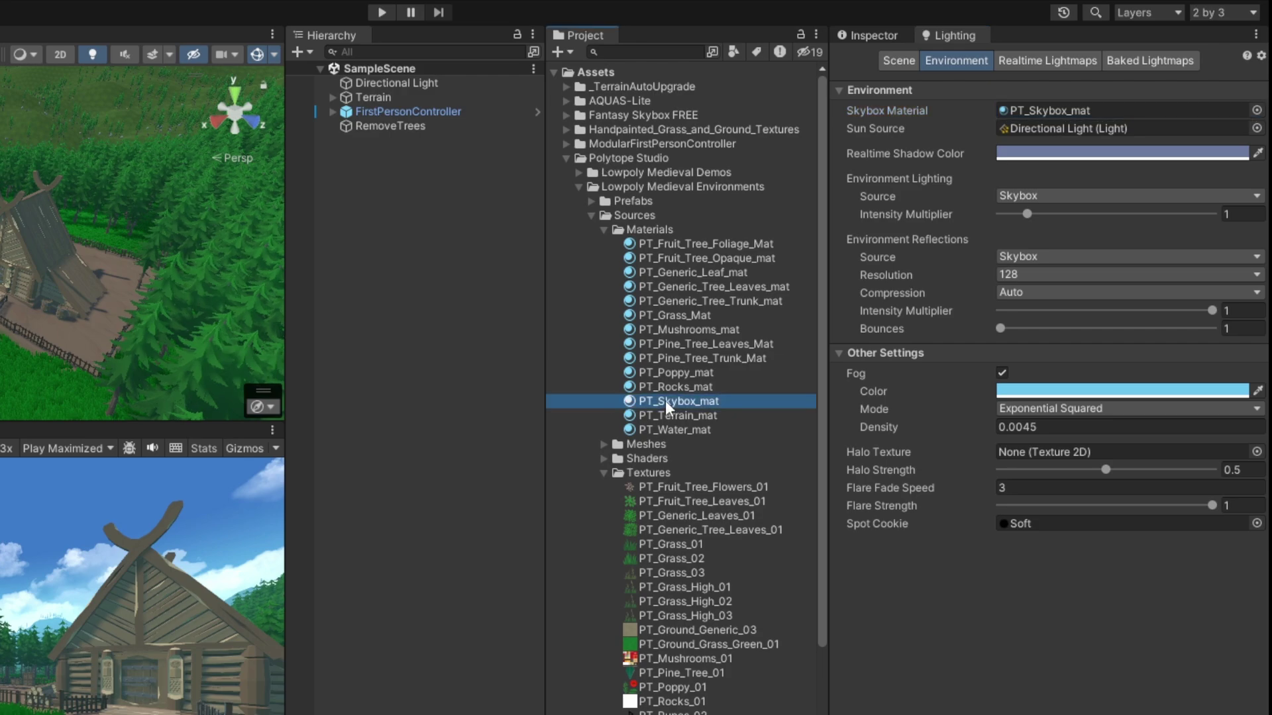
pyautogui.click(1256, 111)
pyautogui.write('FS0')
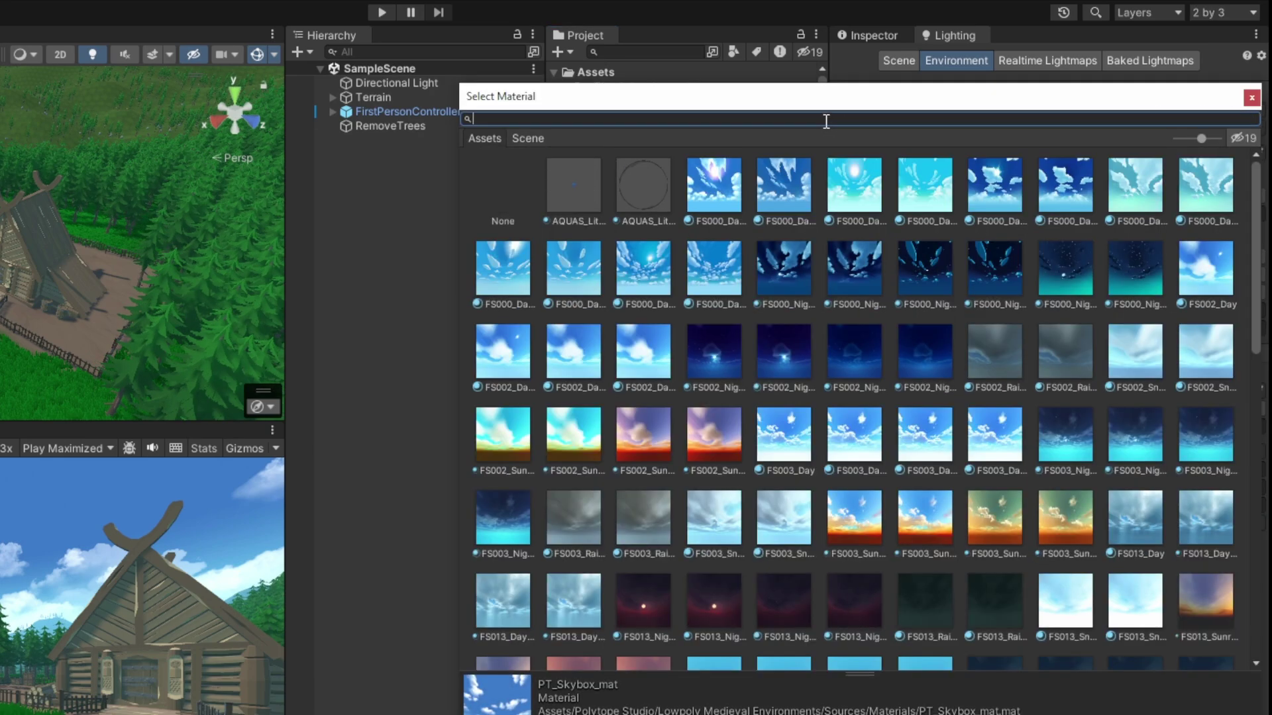
pyautogui.write('00')
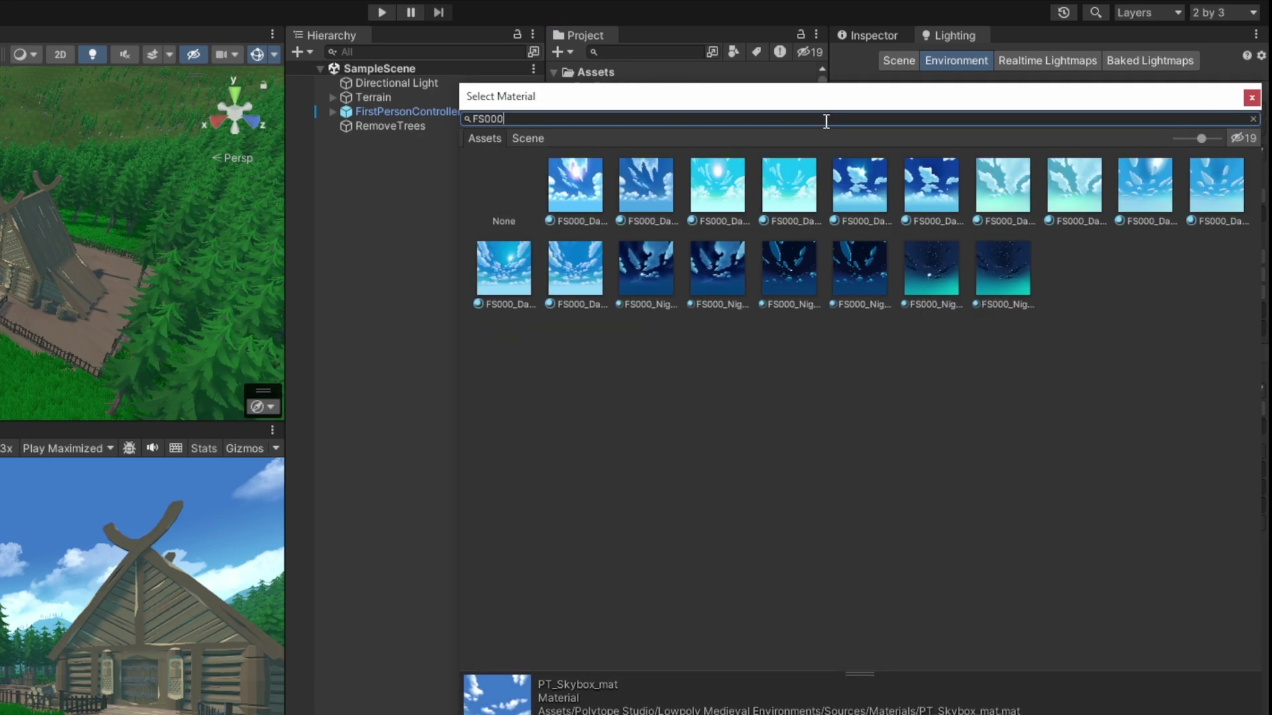
pyautogui.click(637, 196)
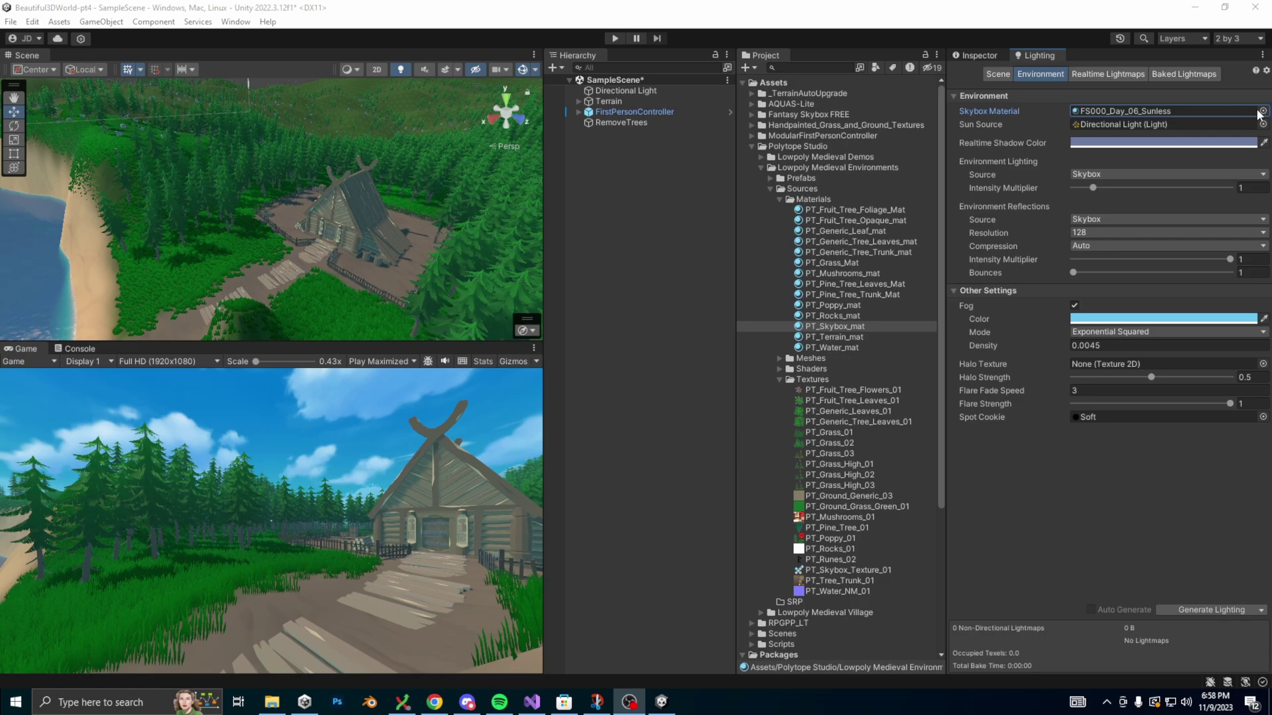
# Preview several FS000 night skyboxes, including FS000_Night_02, then settle back on FS000_Day_06_Sunless.
pyautogui.click(1262, 112)
pyautogui.click(907, 173)
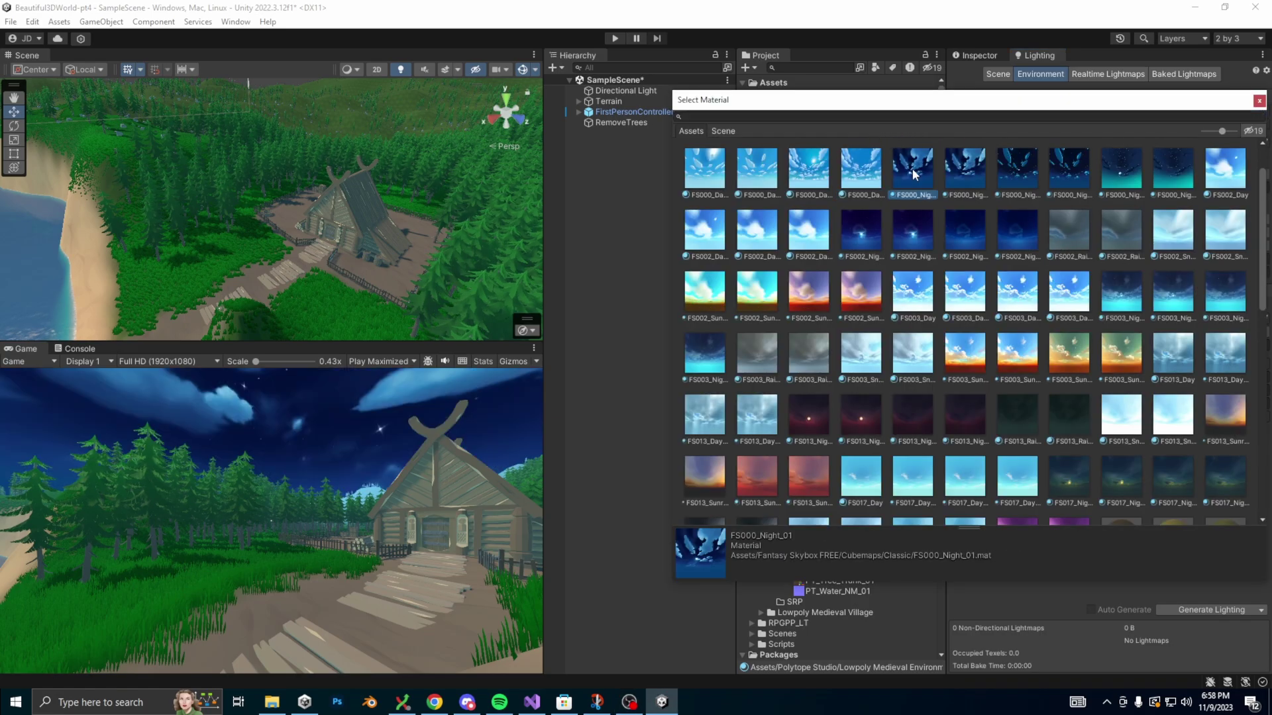
pyautogui.click(1020, 174)
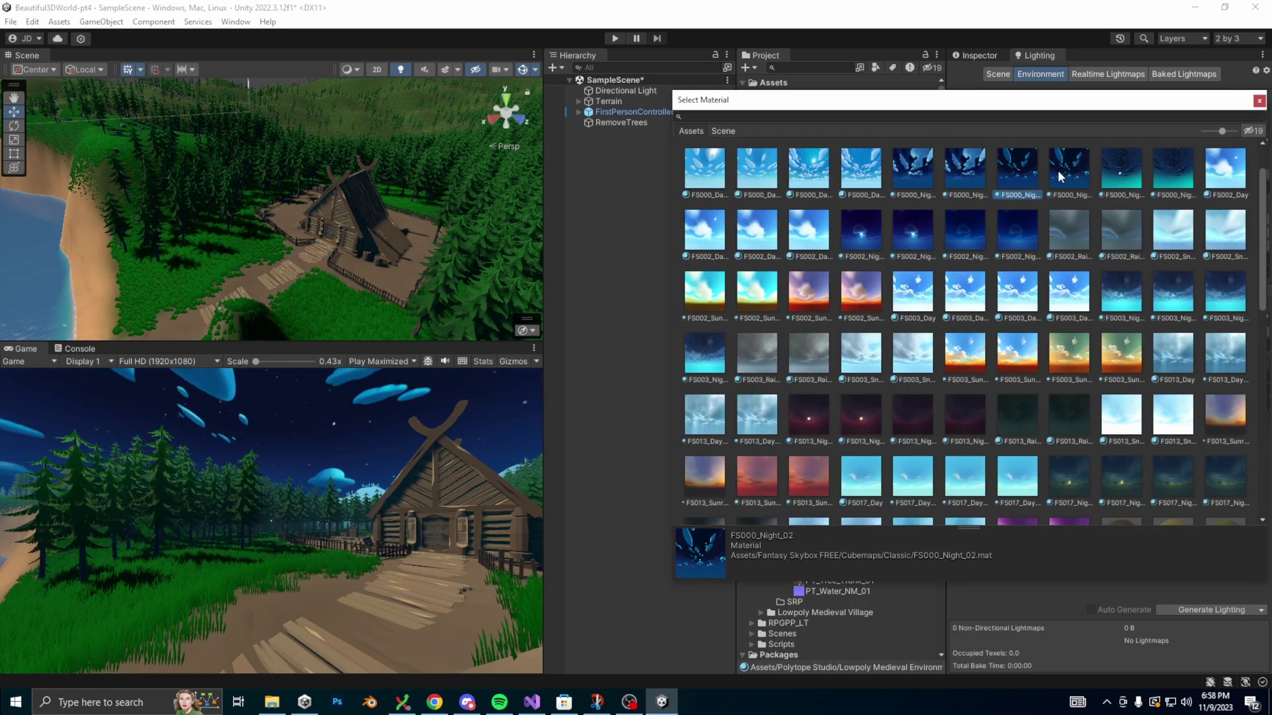
pyautogui.click(914, 170)
pyautogui.click(964, 175)
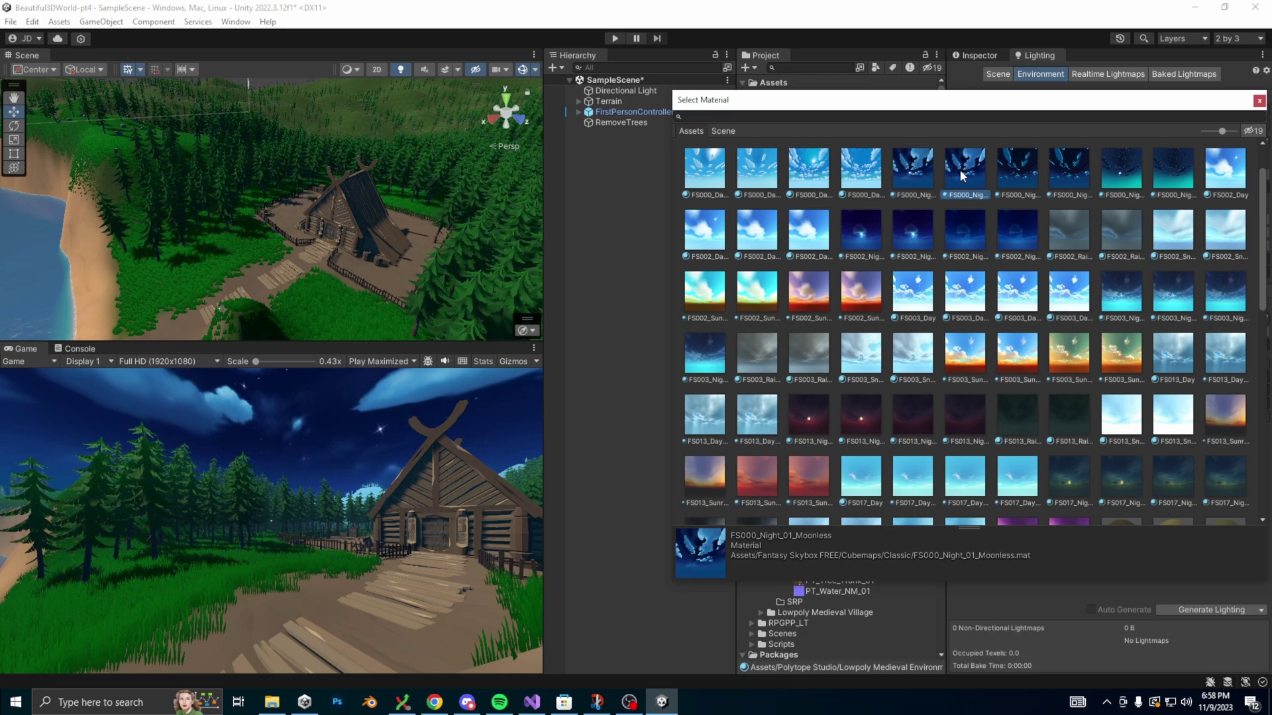
pyautogui.doubleClick(861, 171)
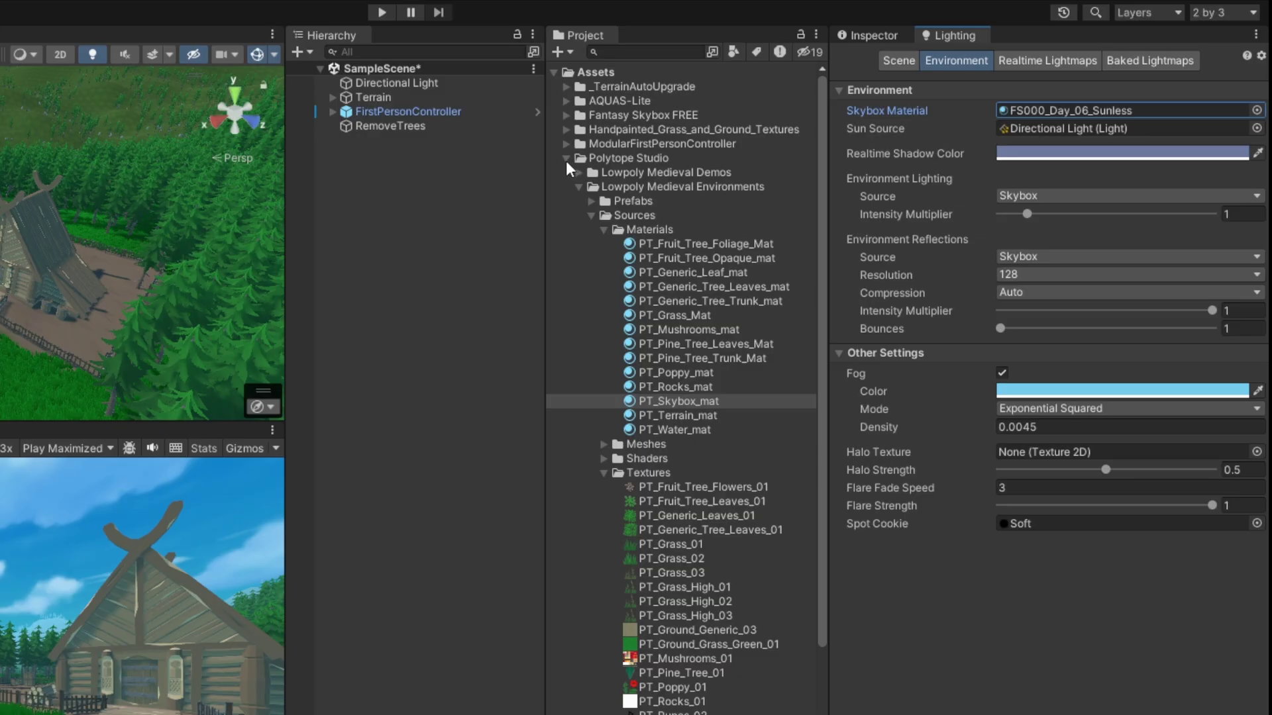
# Create a new folder named Shaders under Assets.
pyautogui.click(751, 146)
pyautogui.rightClick(778, 82)
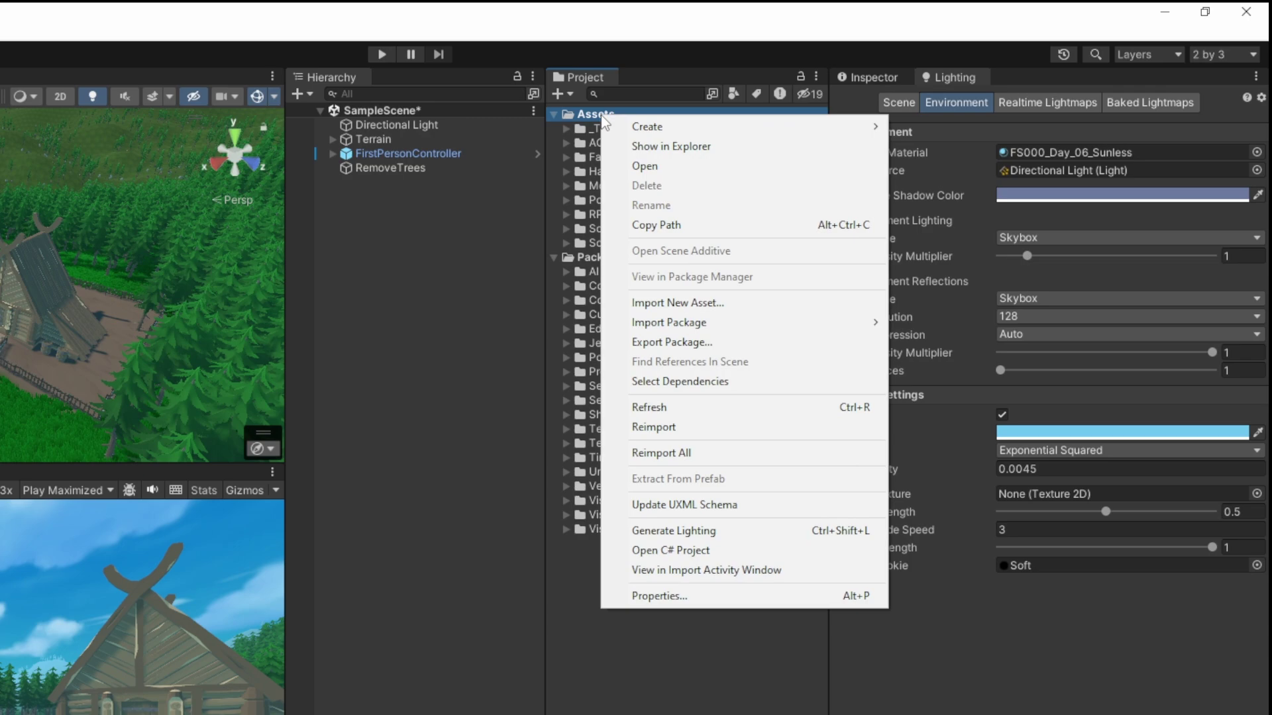
pyautogui.moveTo(826, 94)
pyautogui.click(928, 20)
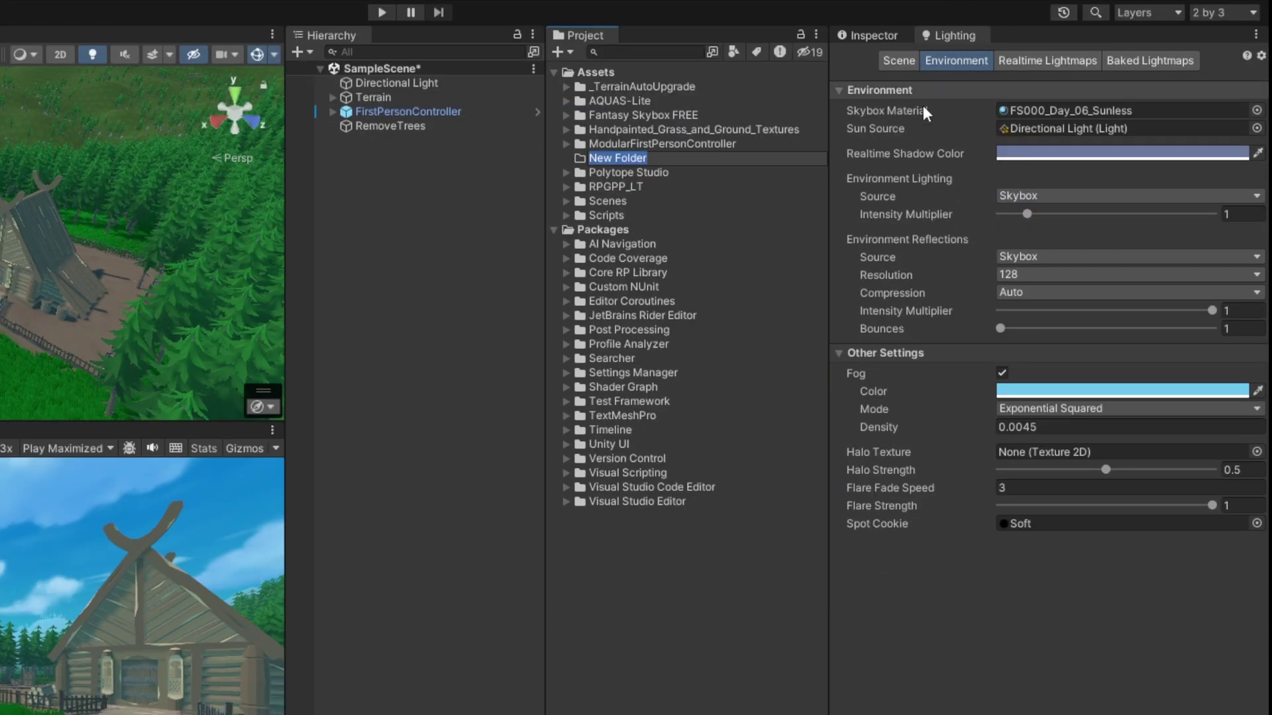
pyautogui.write('Shaders')
pyautogui.press('Return')
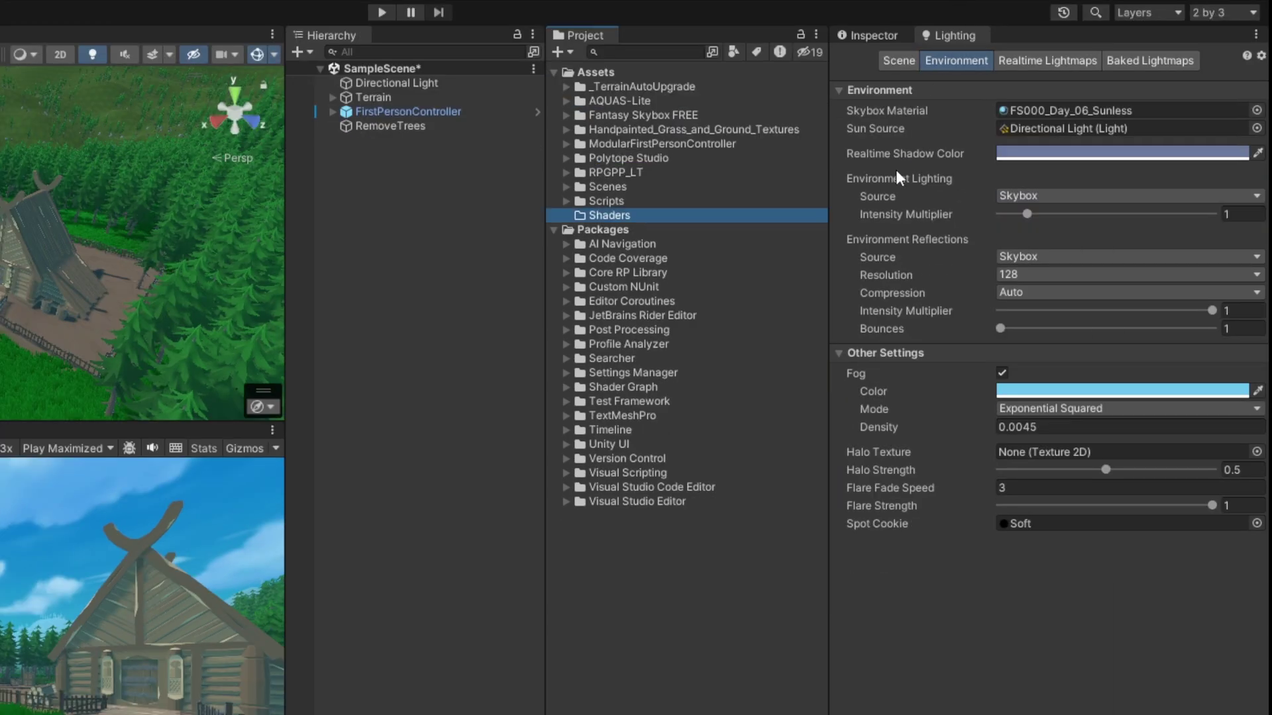
# Create a BuiltIn Unlit Shader Graph named SkyboxBlender inside the Shaders folder.
pyautogui.rightClick(620, 216)
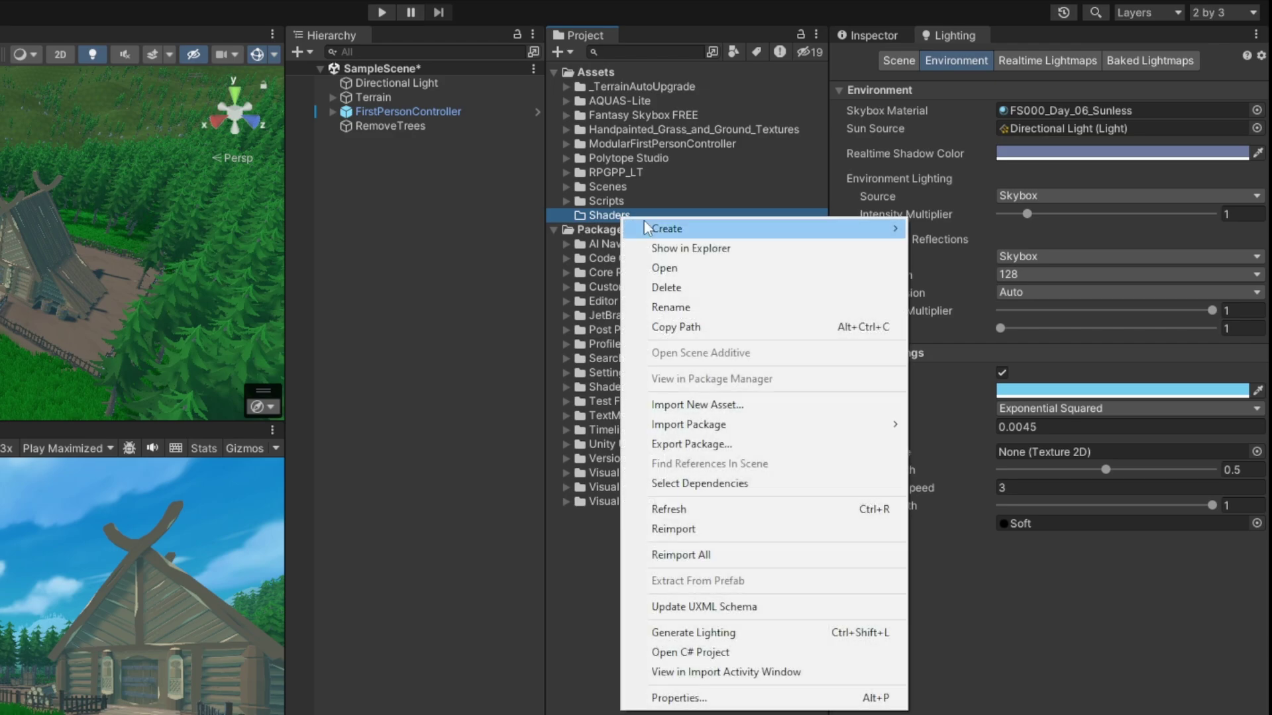
pyautogui.moveTo(664, 230)
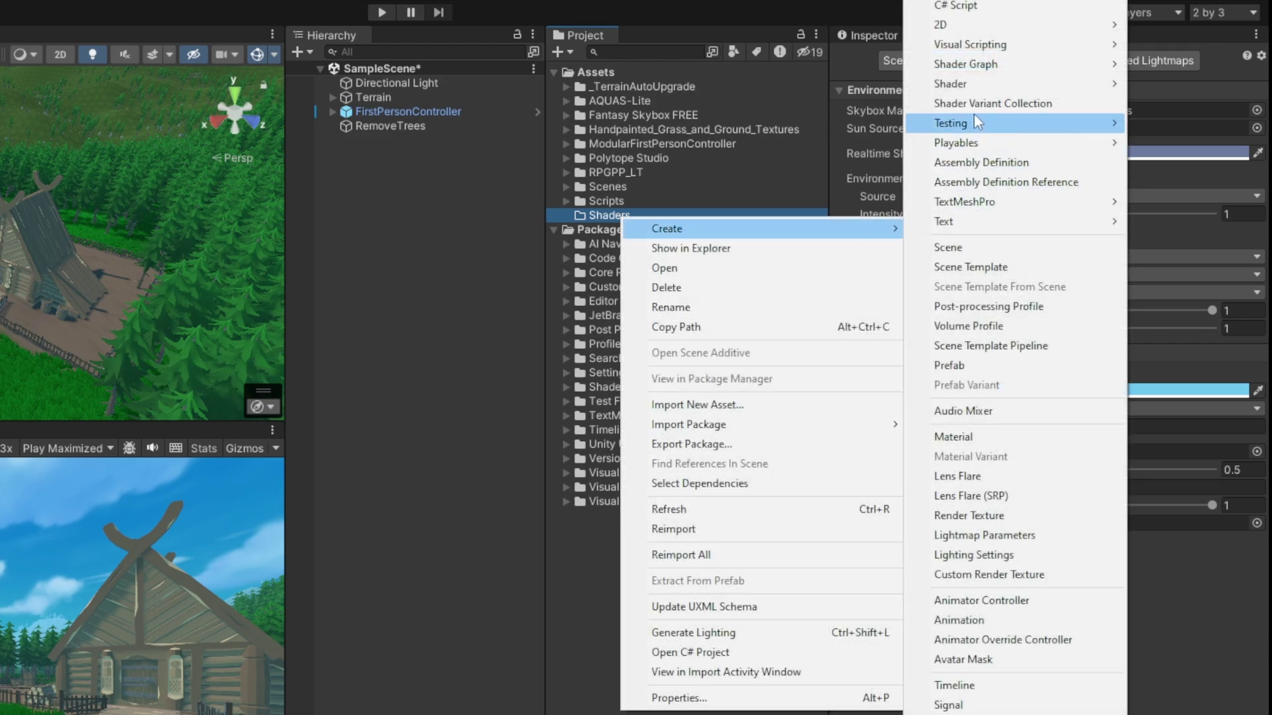
pyautogui.moveTo(987, 73)
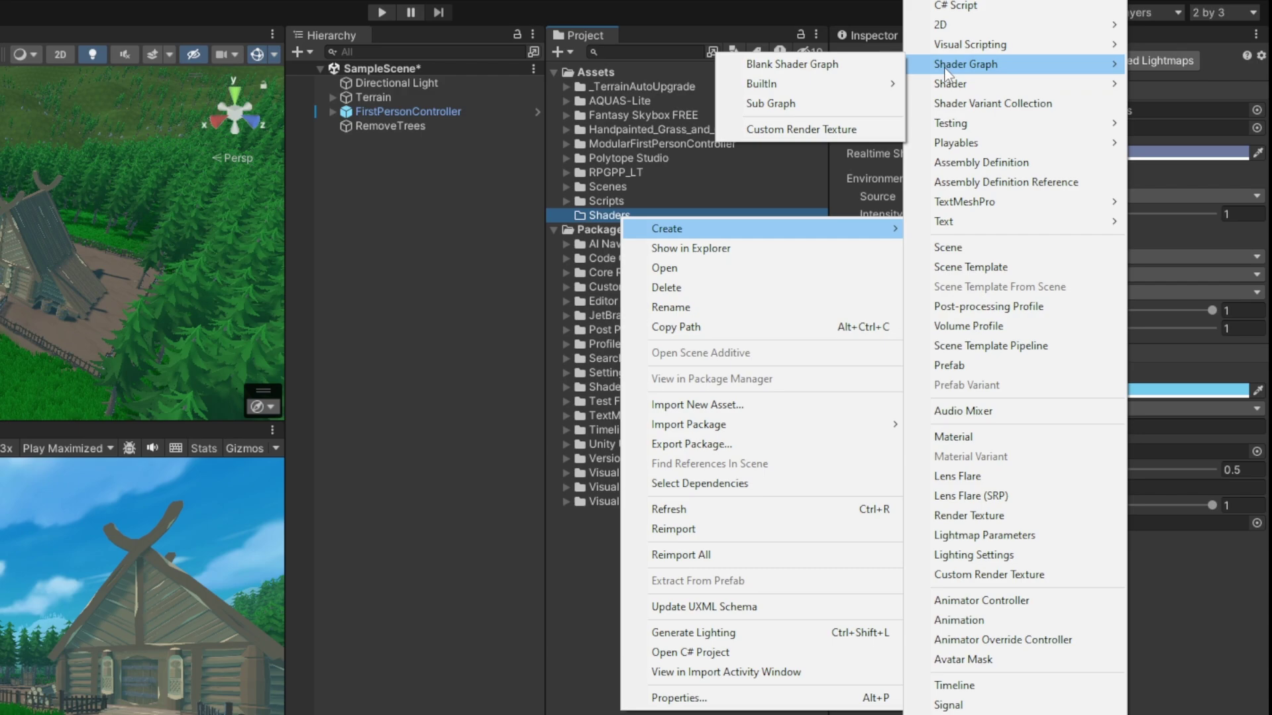
pyautogui.moveTo(868, 85)
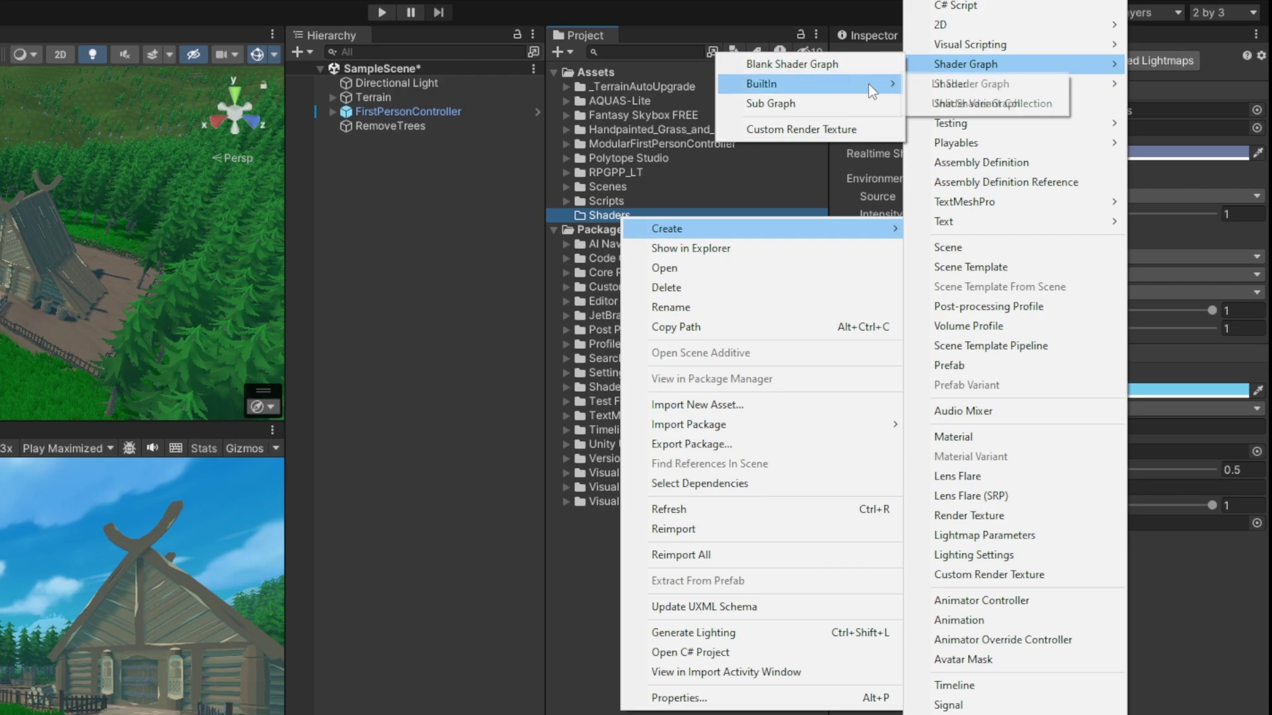
pyautogui.click(954, 101)
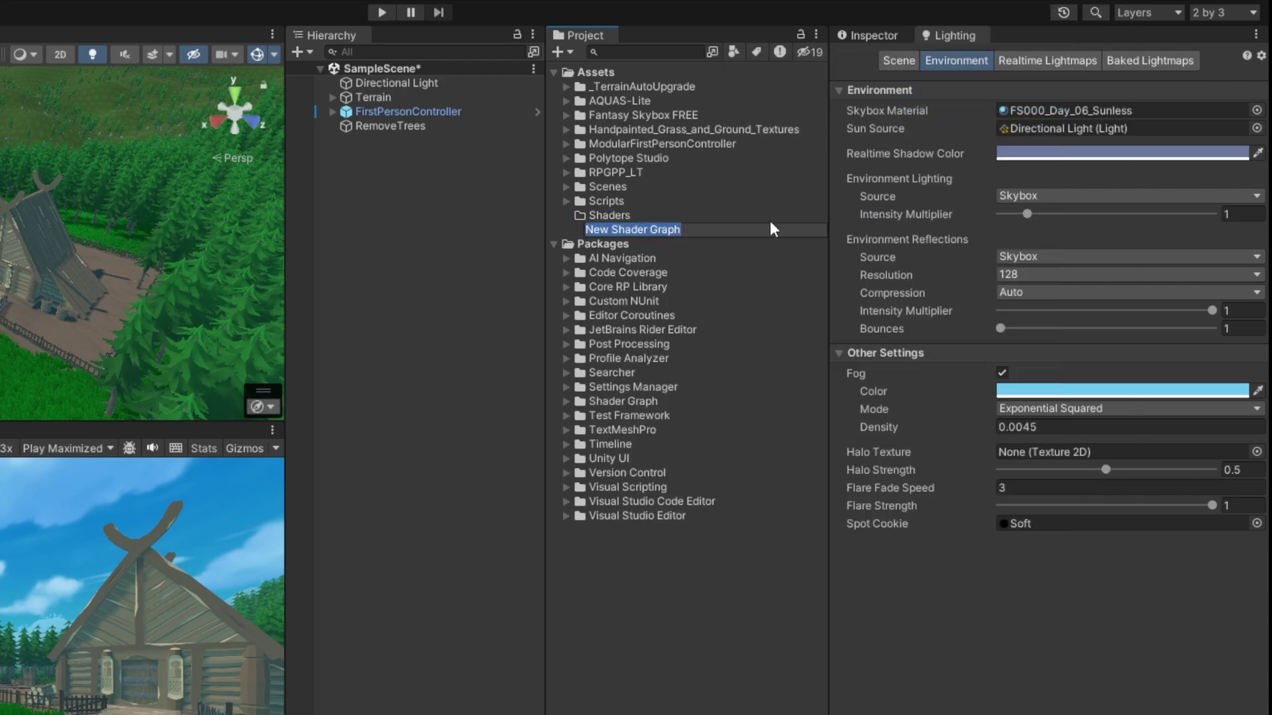
pyautogui.write('Skybox')
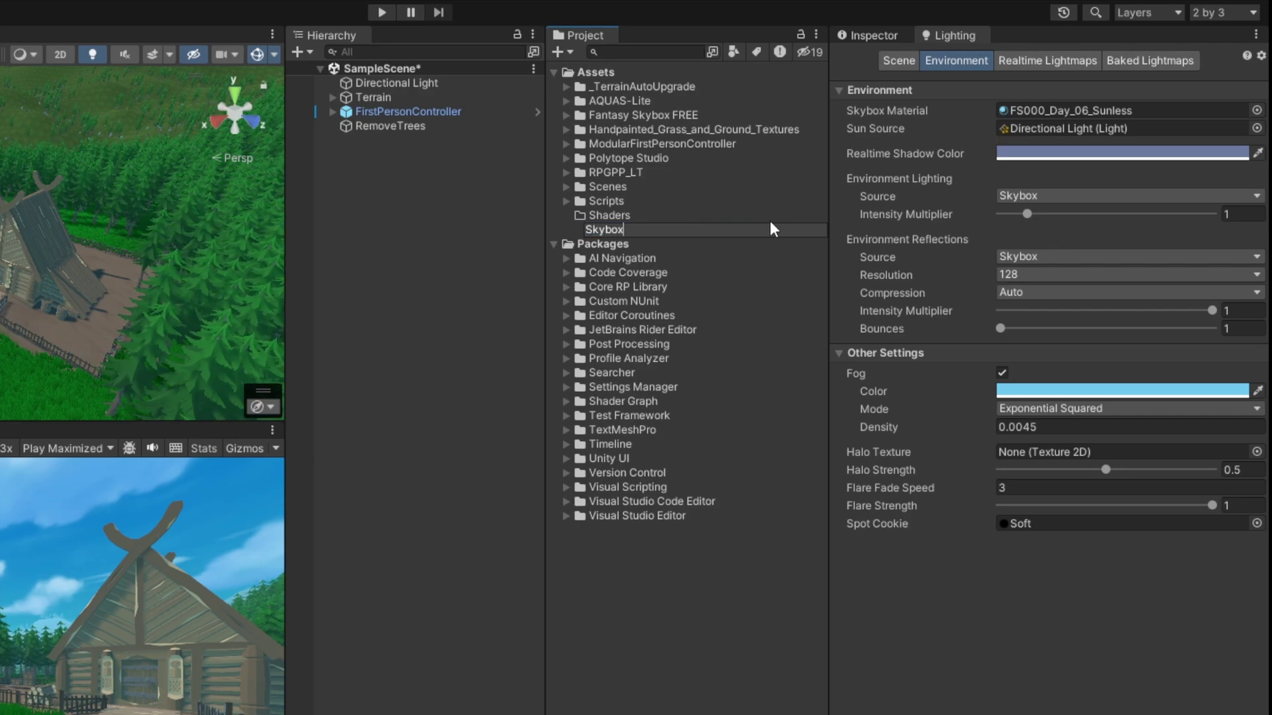
pyautogui.write('Blender')
pyautogui.press('Return')
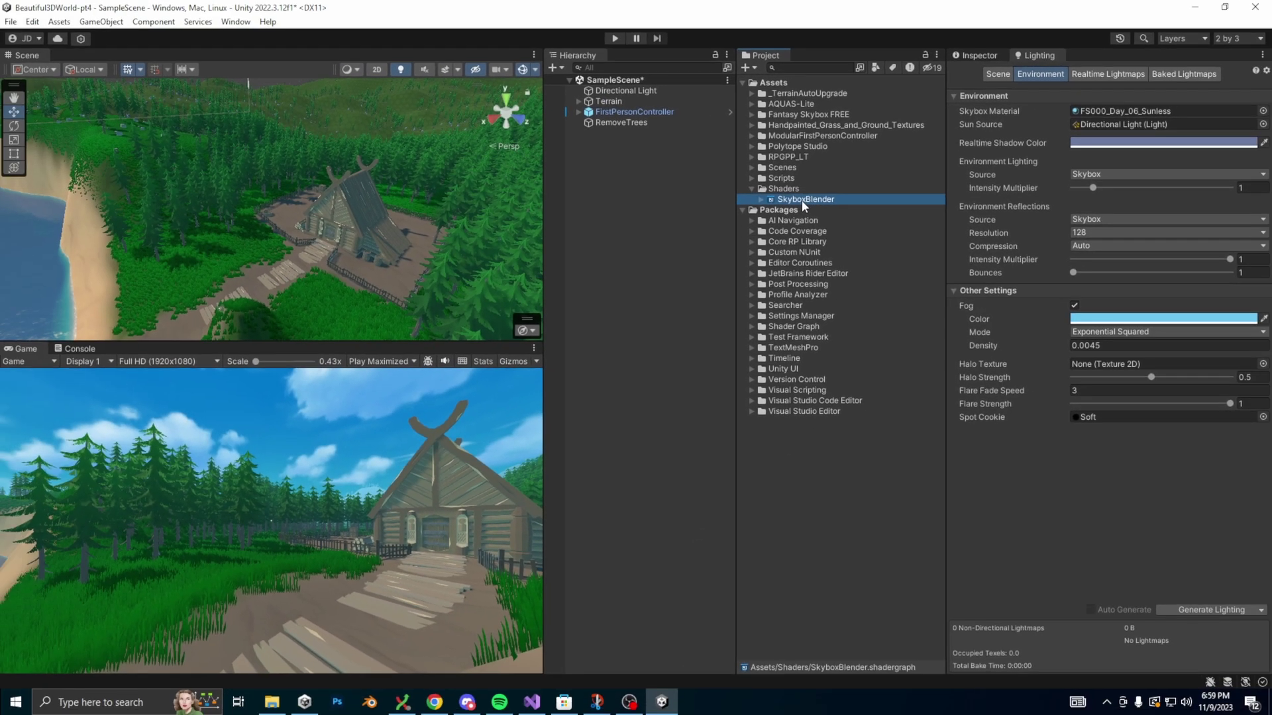
# Open SkyboxBlender maximized, arrange the stack, Graph Inspector and Blackboard, and add a Cubemap property.
pyautogui.doubleClick(802, 200)
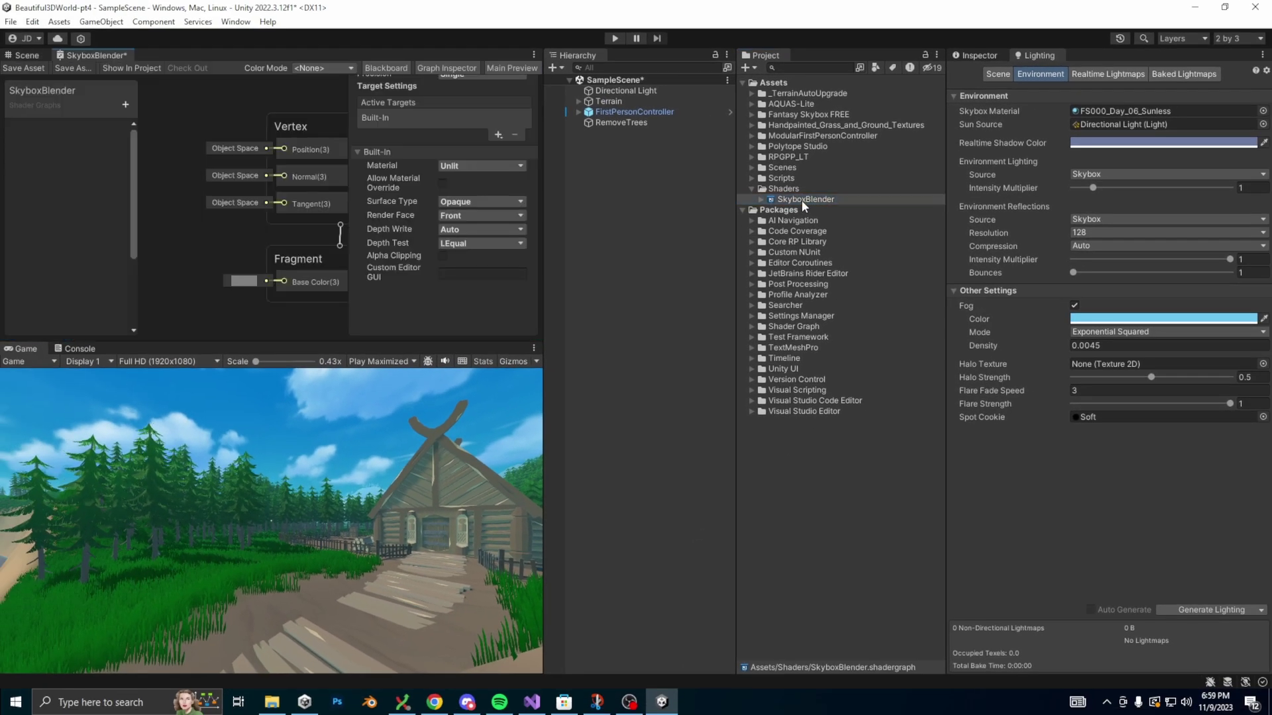
pyautogui.doubleClick(114, 55)
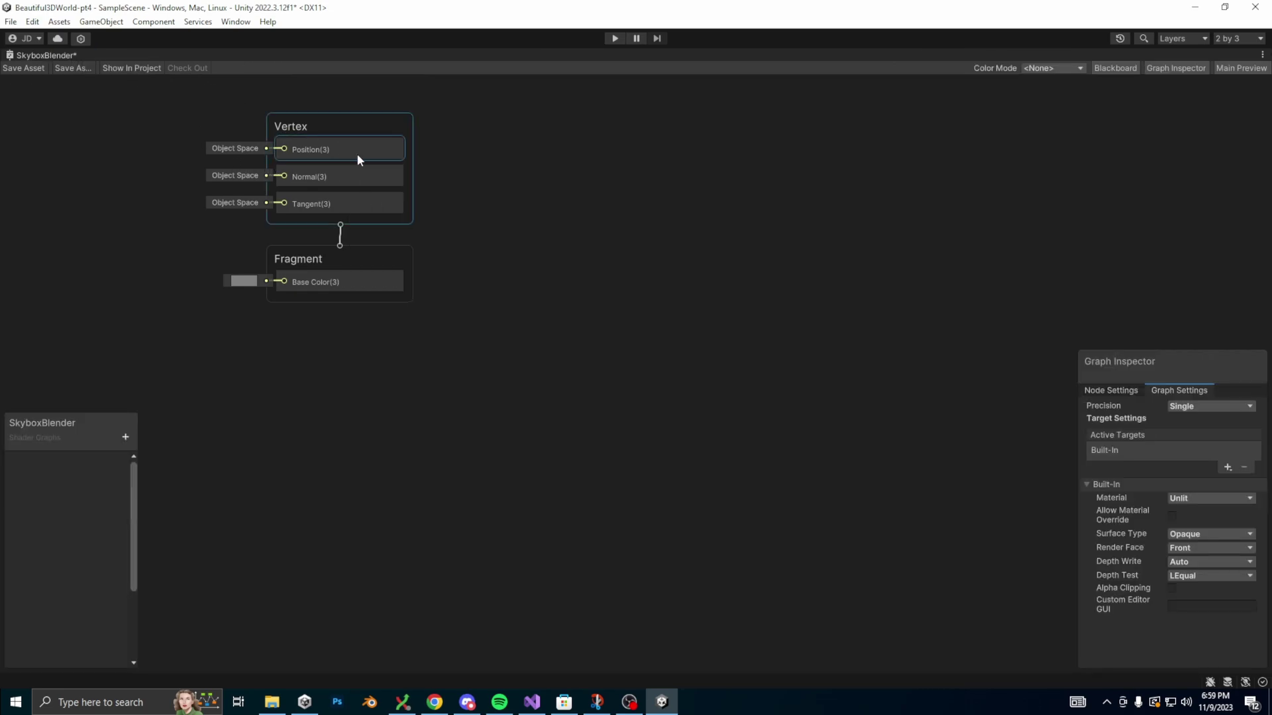
pyautogui.moveTo(357, 153); pyautogui.dragTo(648, 276)
pyautogui.moveTo(1125, 361); pyautogui.dragTo(1143, 102)
pyautogui.moveTo(52, 437); pyautogui.dragTo(54, 101)
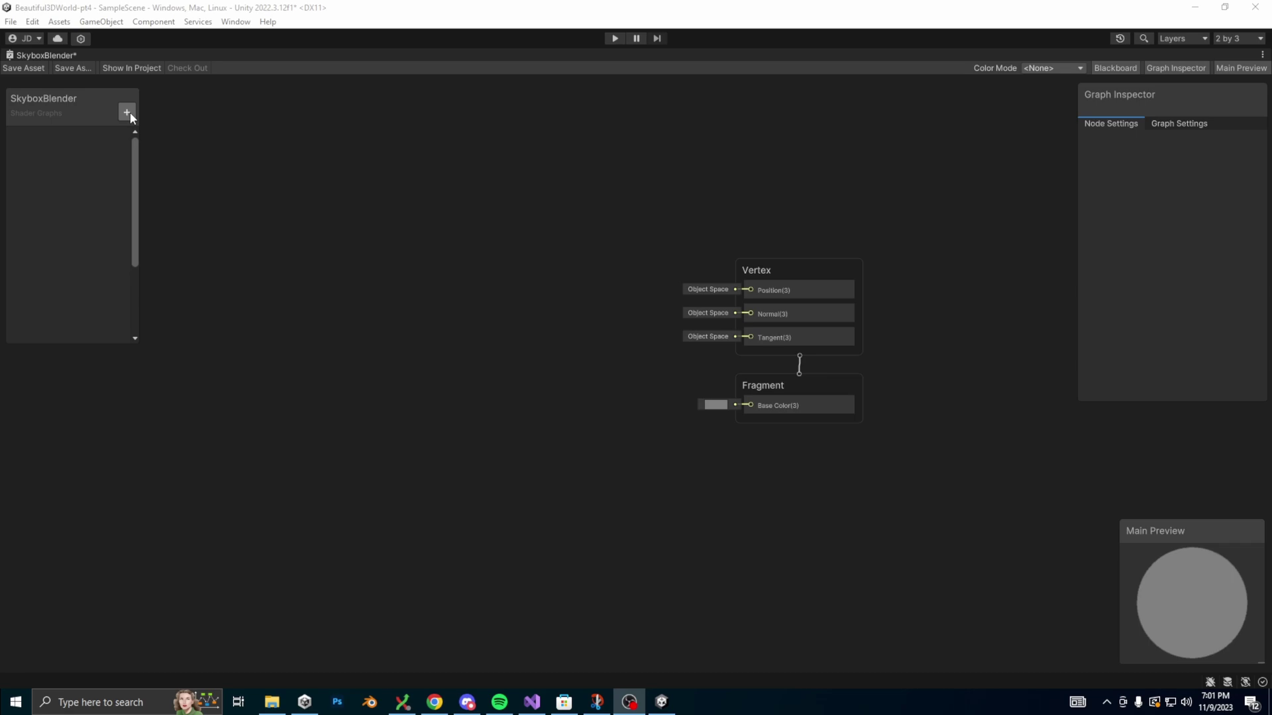
pyautogui.click(129, 113)
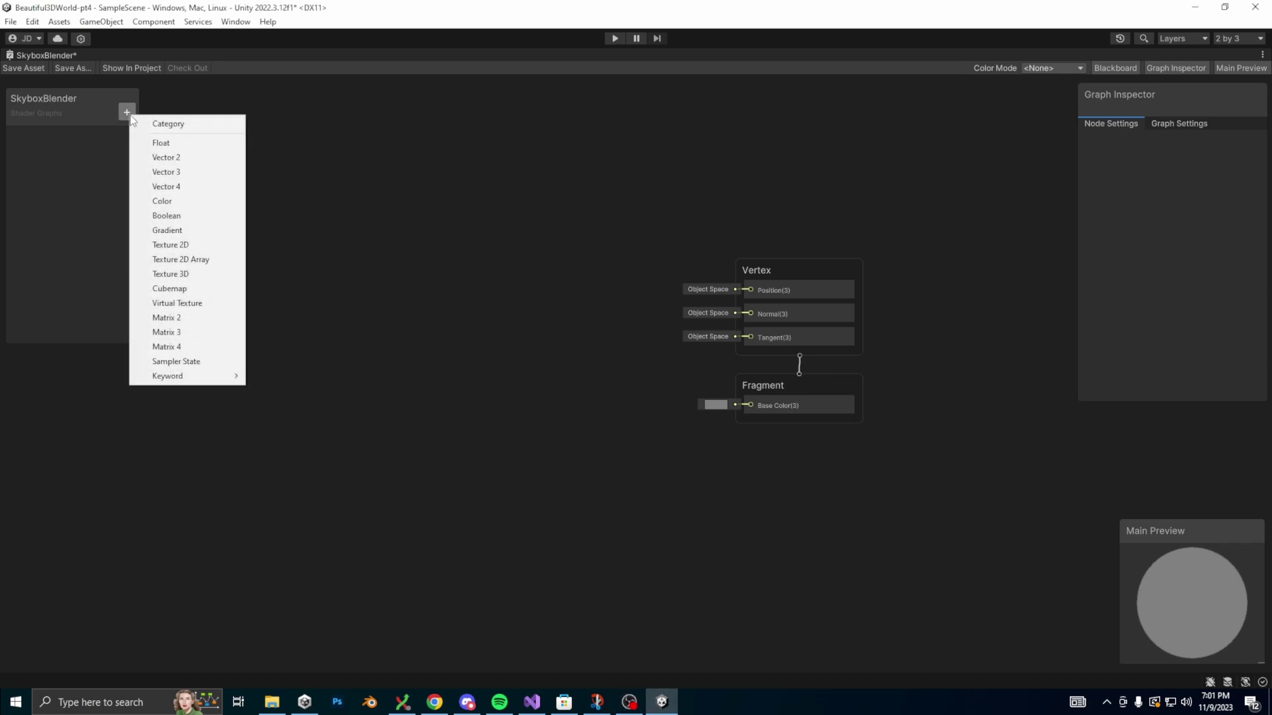
pyautogui.click(167, 288)
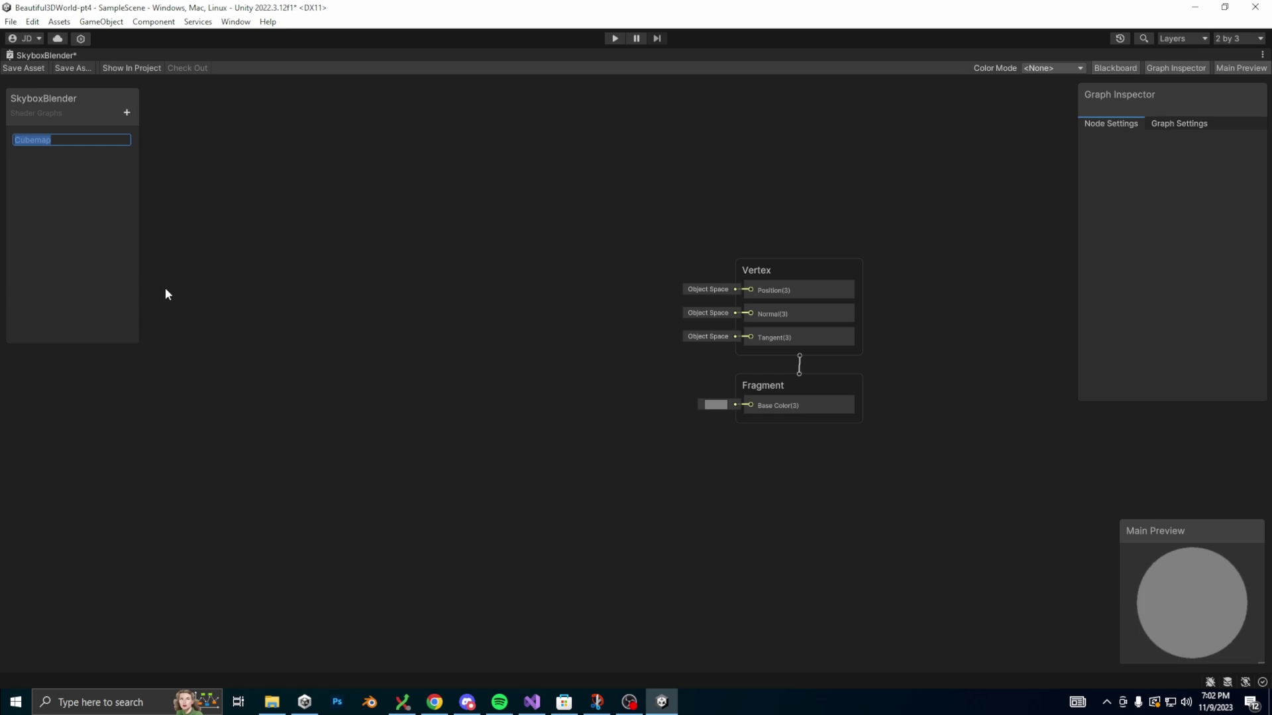
# Name the first Cubemap property Cubemap_Day and add a second one named Cubemap_Night.
pyautogui.write('Cubemap_Day')
pyautogui.press('Return')
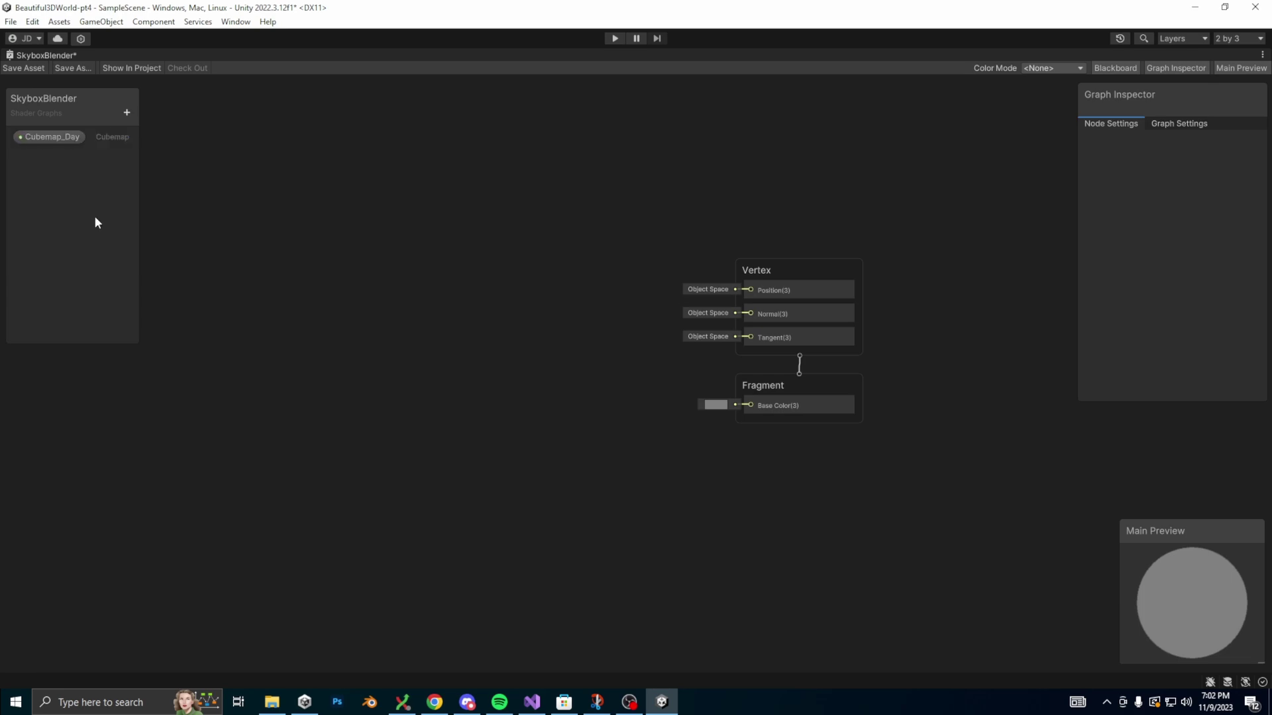
pyautogui.click(126, 112)
pyautogui.click(167, 288)
pyautogui.write('Cubemap_Night')
pyautogui.press('Return')
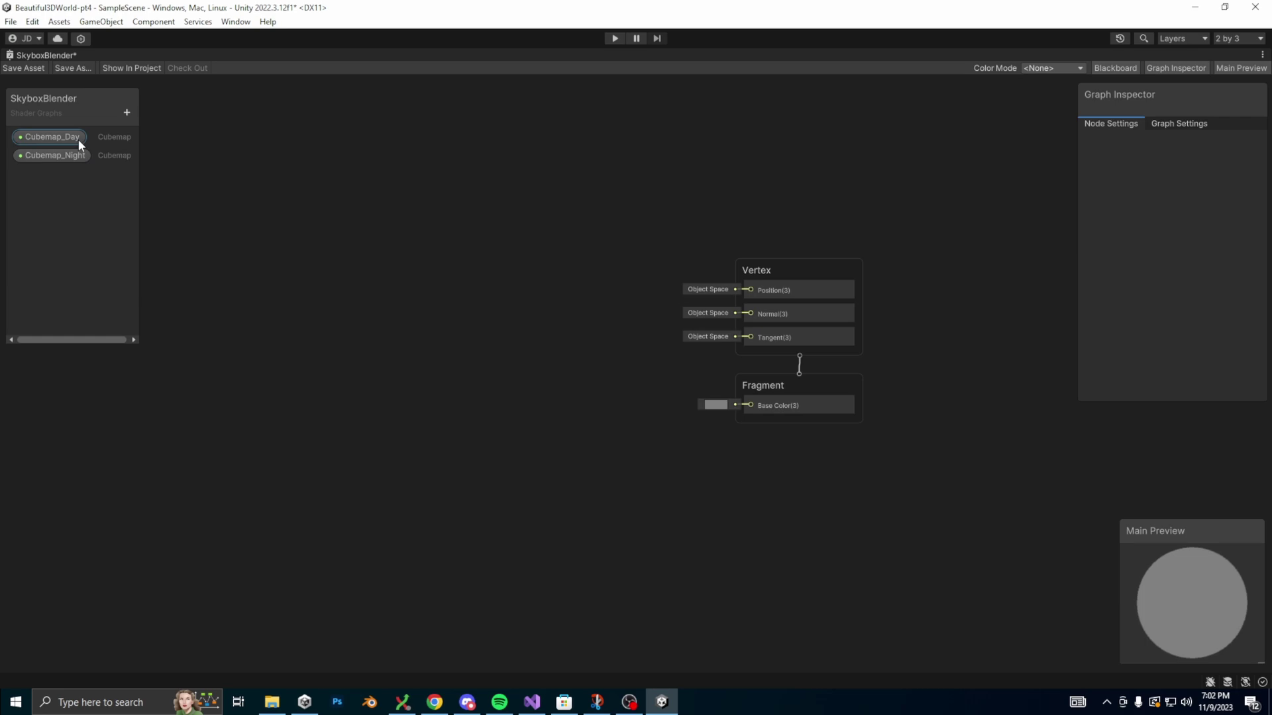
# Place Cubemap_Day on the graph and wire it into a new Sample Reflected Cubemap node.
pyautogui.moveTo(78, 139); pyautogui.dragTo(192, 241)
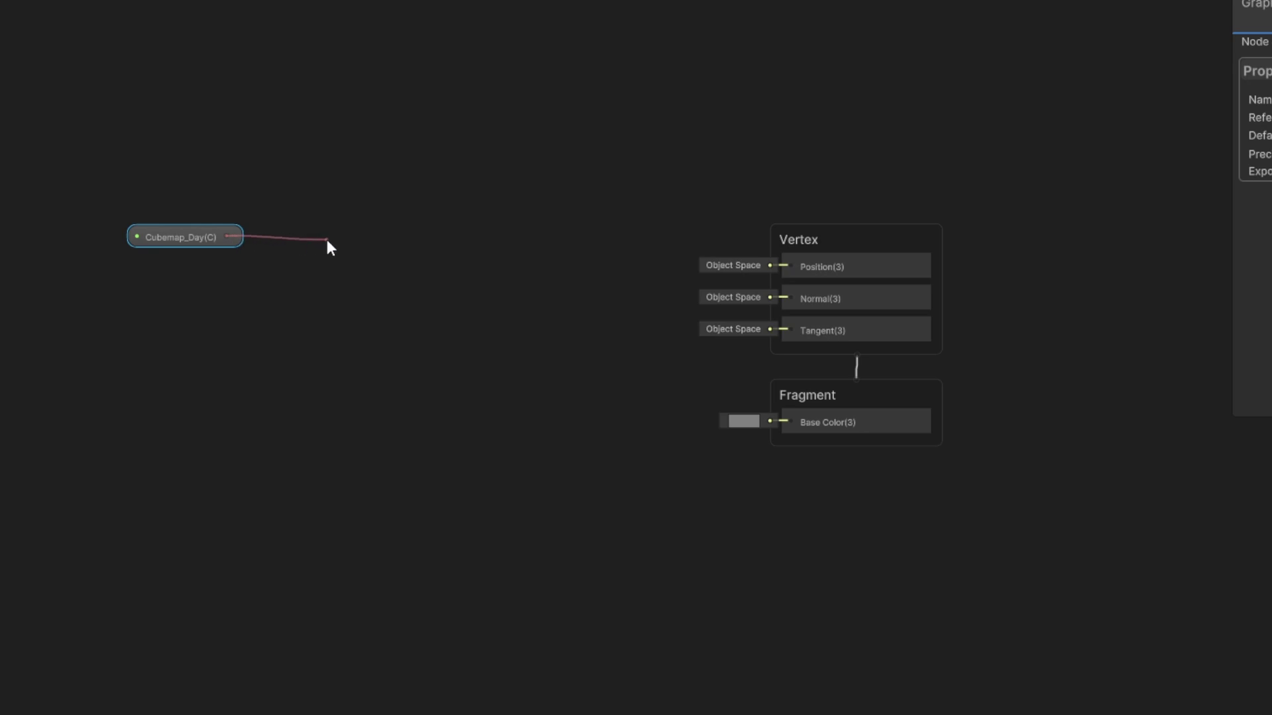
pyautogui.moveTo(328, 240); pyautogui.dragTo(327, 240)
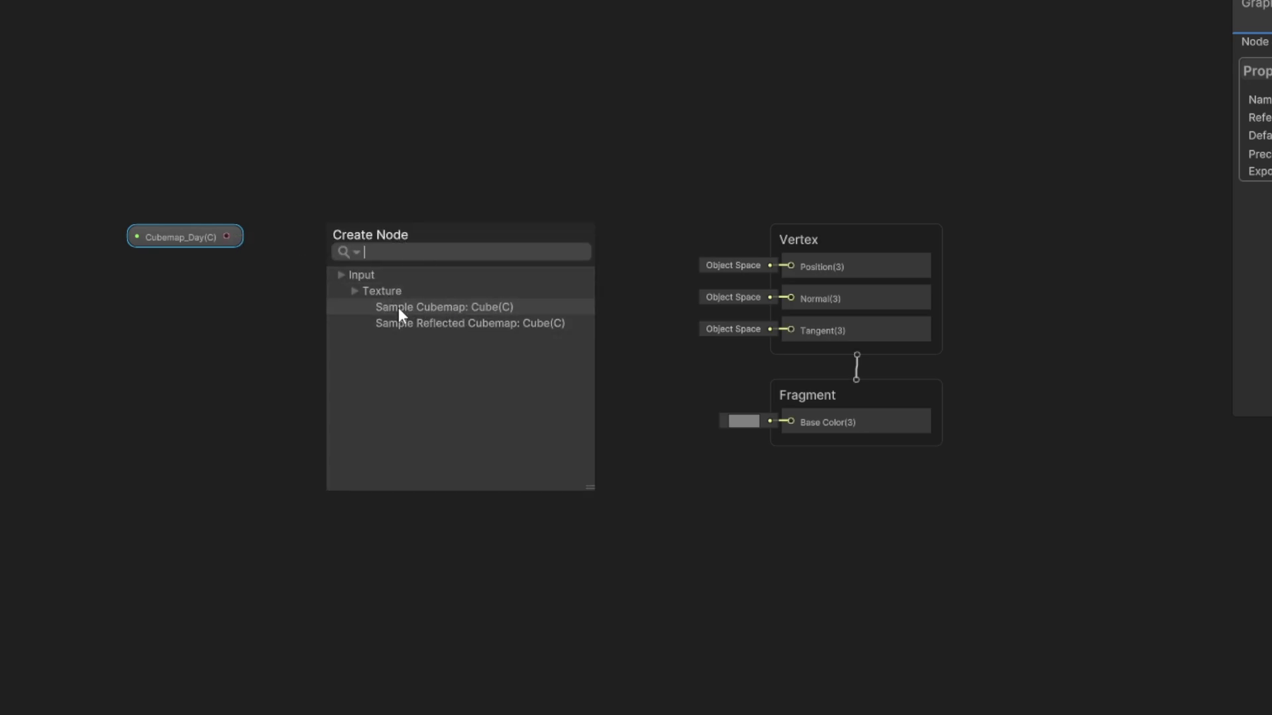
pyautogui.click(406, 325)
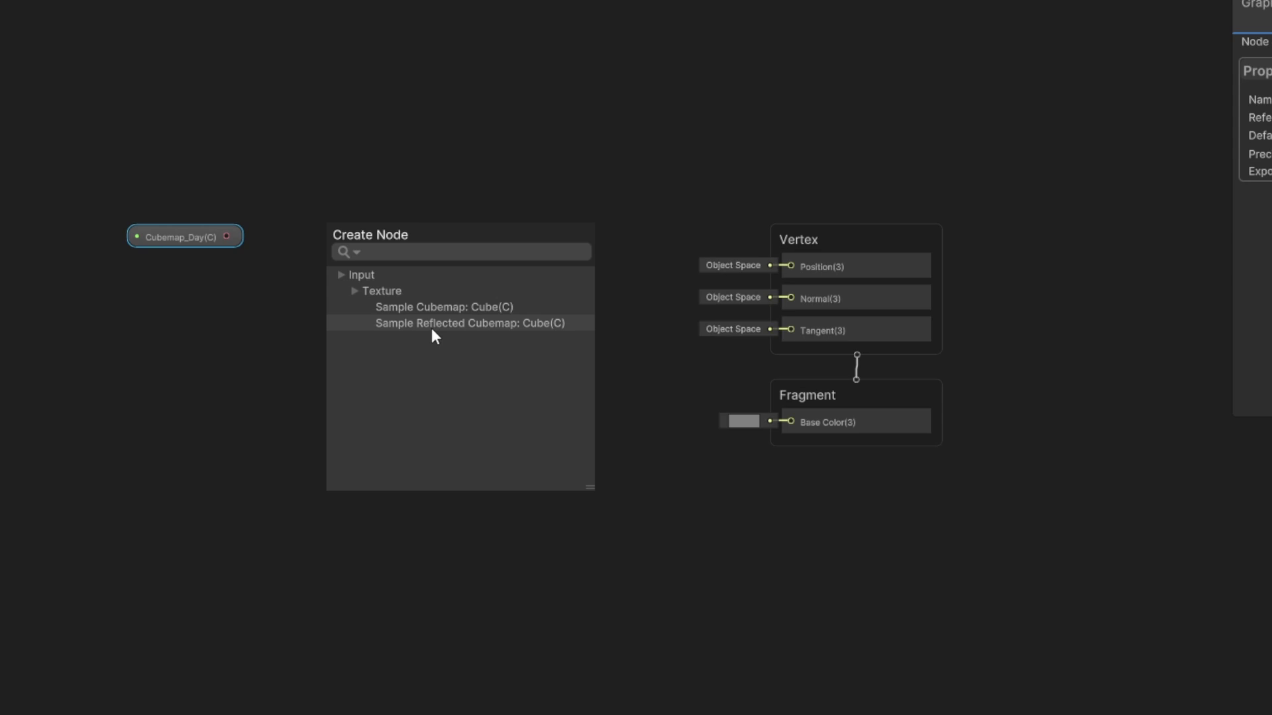
pyautogui.click(433, 324)
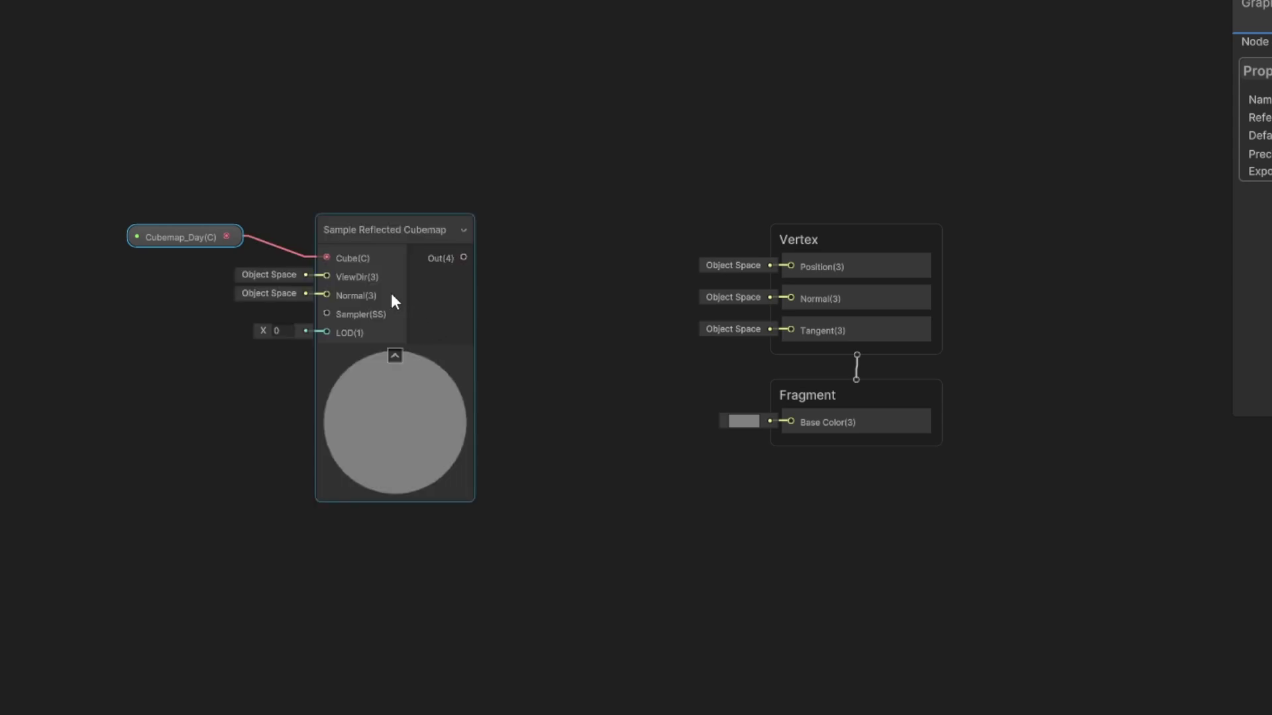
pyautogui.moveTo(412, 229); pyautogui.dragTo(476, 196)
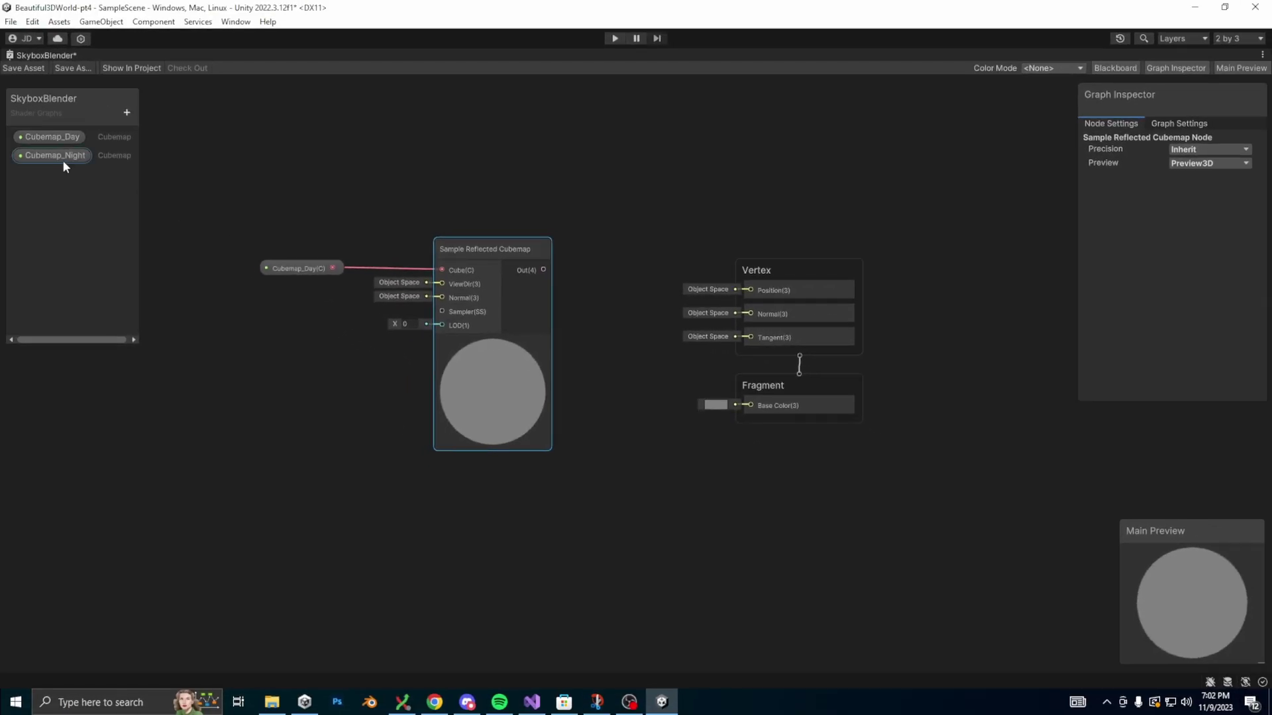
# Place Cubemap_Night and wire it into its own Sample Reflected Cubemap node, aligned below.
pyautogui.moveTo(62, 161); pyautogui.dragTo(526, 563)
pyautogui.click(526, 563)
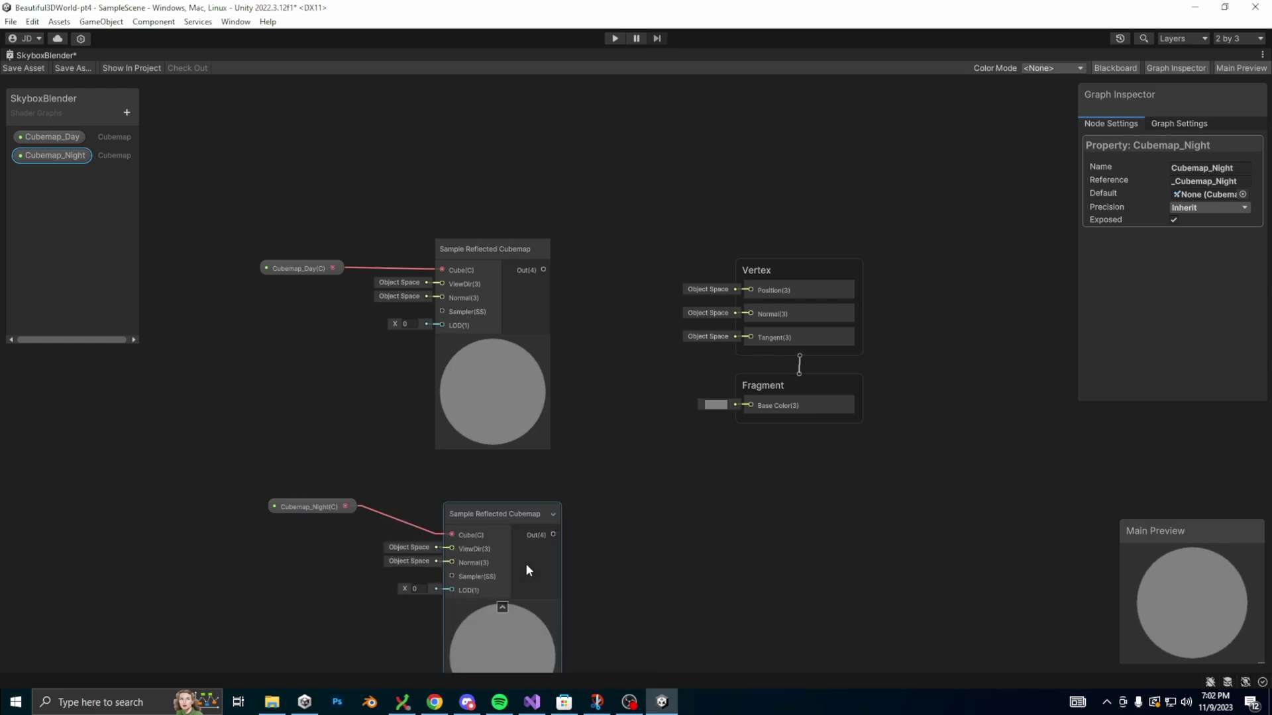
pyautogui.scroll(-2, 602, 399)
pyautogui.click(348, 415)
pyautogui.moveTo(499, 426); pyautogui.dragTo(493, 419)
pyautogui.click(507, 391)
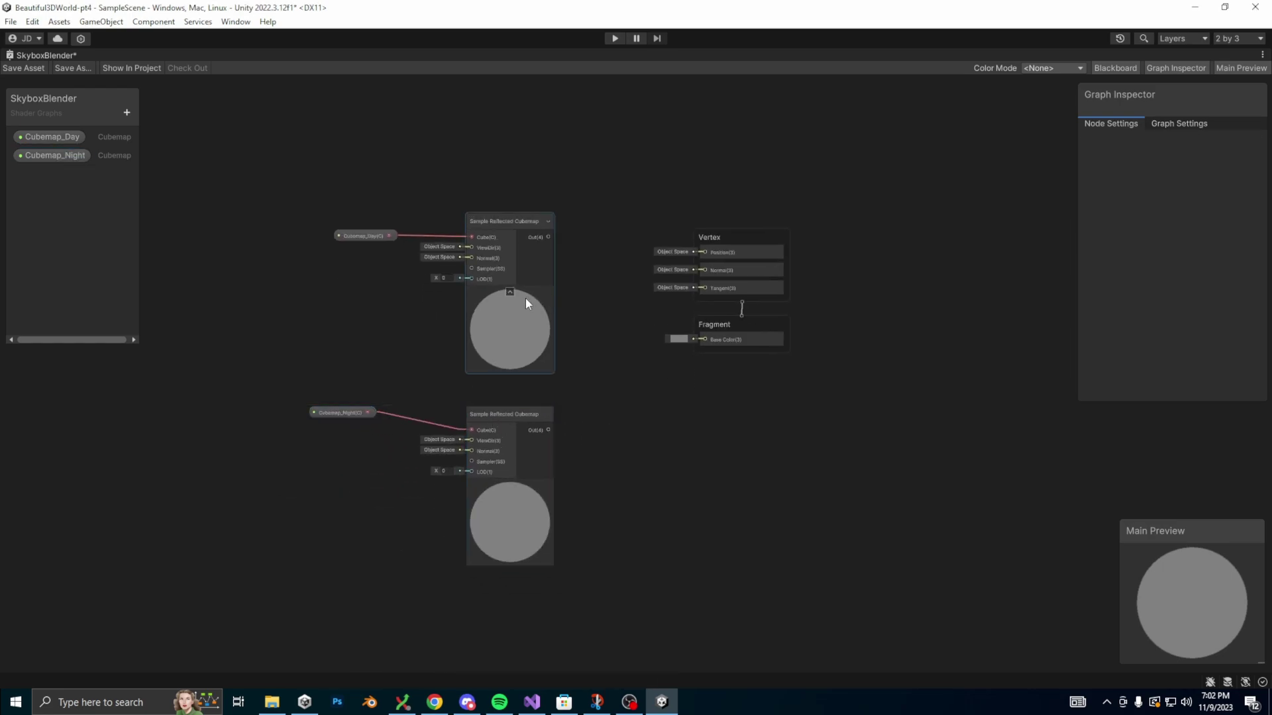
# Set Cubemap_Day's default to an FS000 day sky cubemap.
pyautogui.click(44, 138)
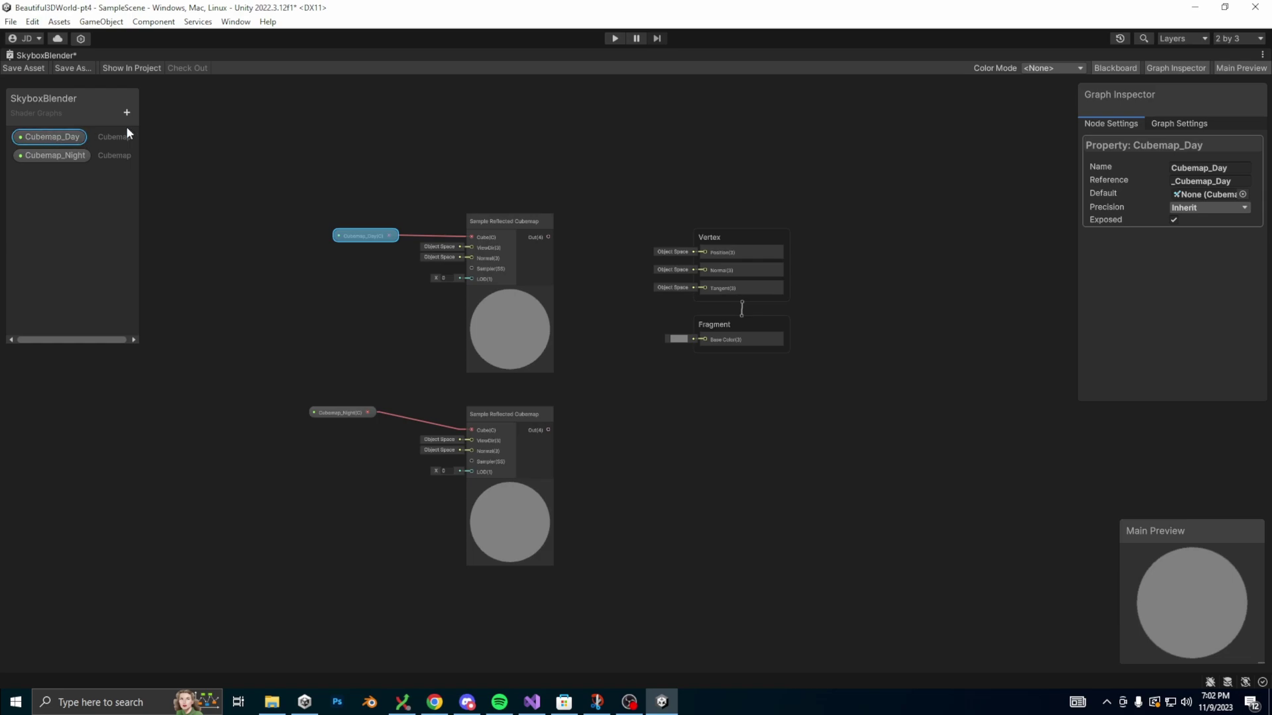
pyautogui.click(1243, 195)
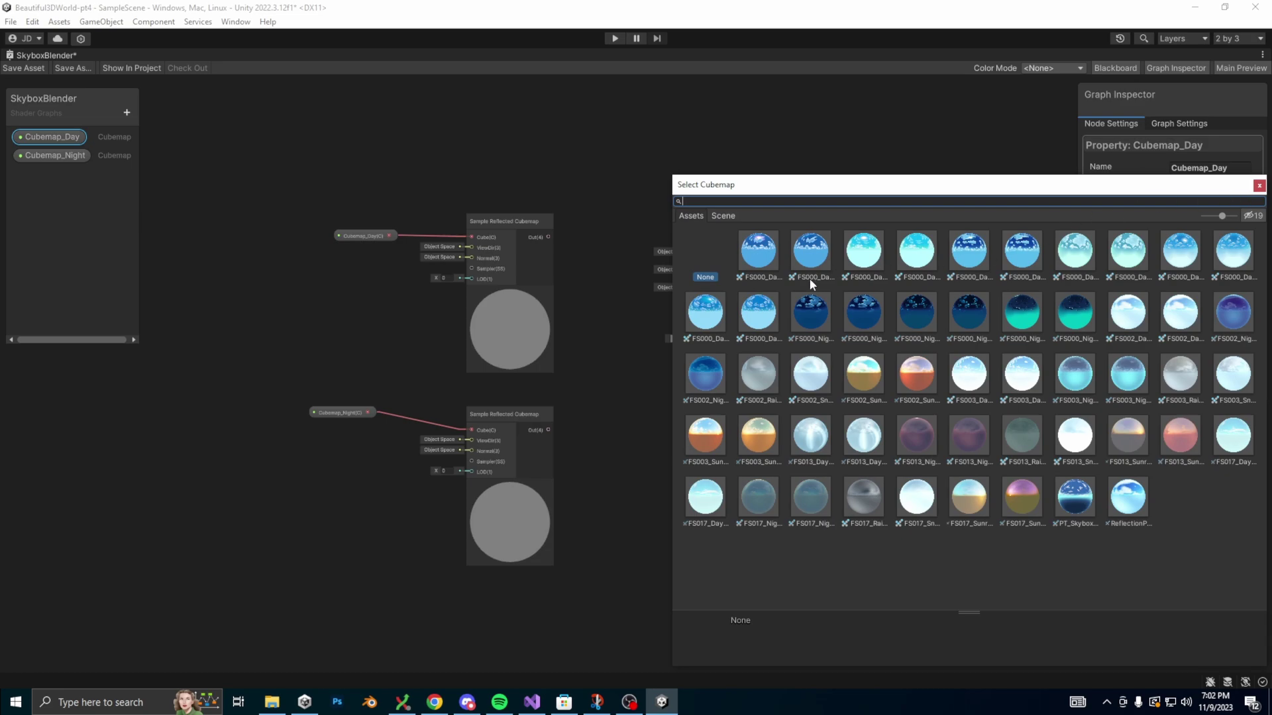
pyautogui.doubleClick(759, 324)
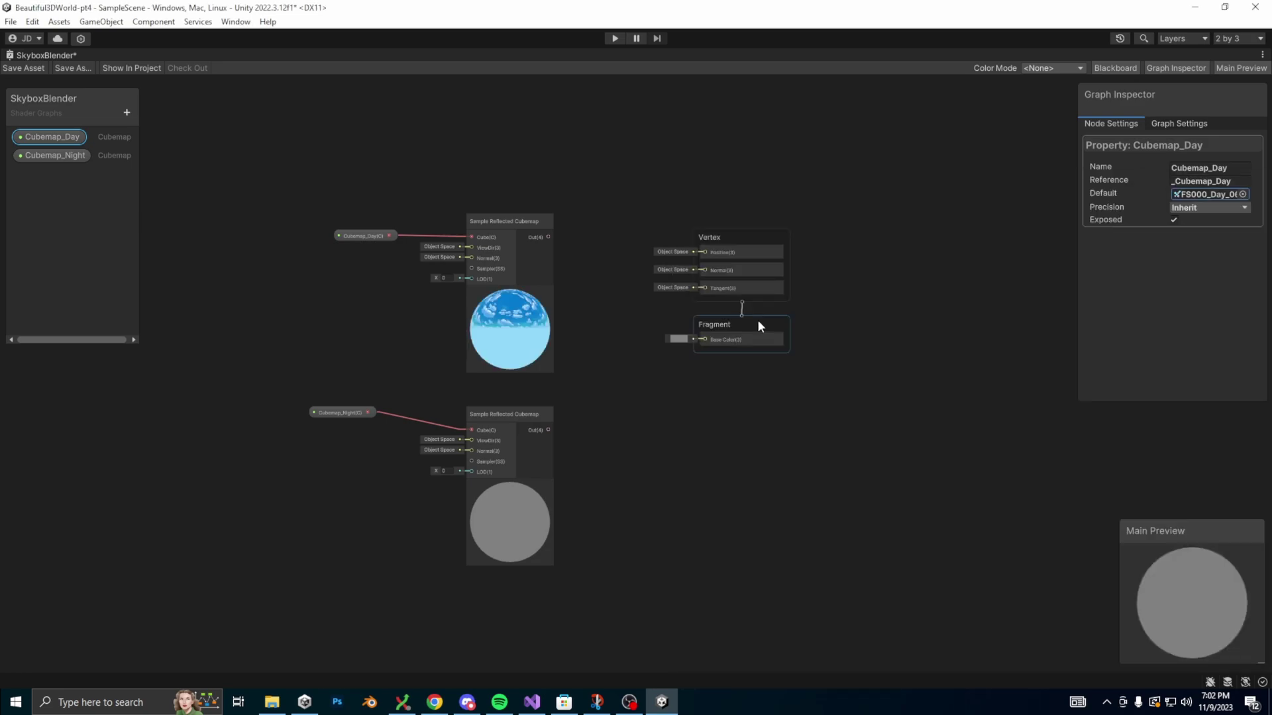
# Set Cubemap_Night's default to an FS000 night sky cubemap.
pyautogui.click(55, 156)
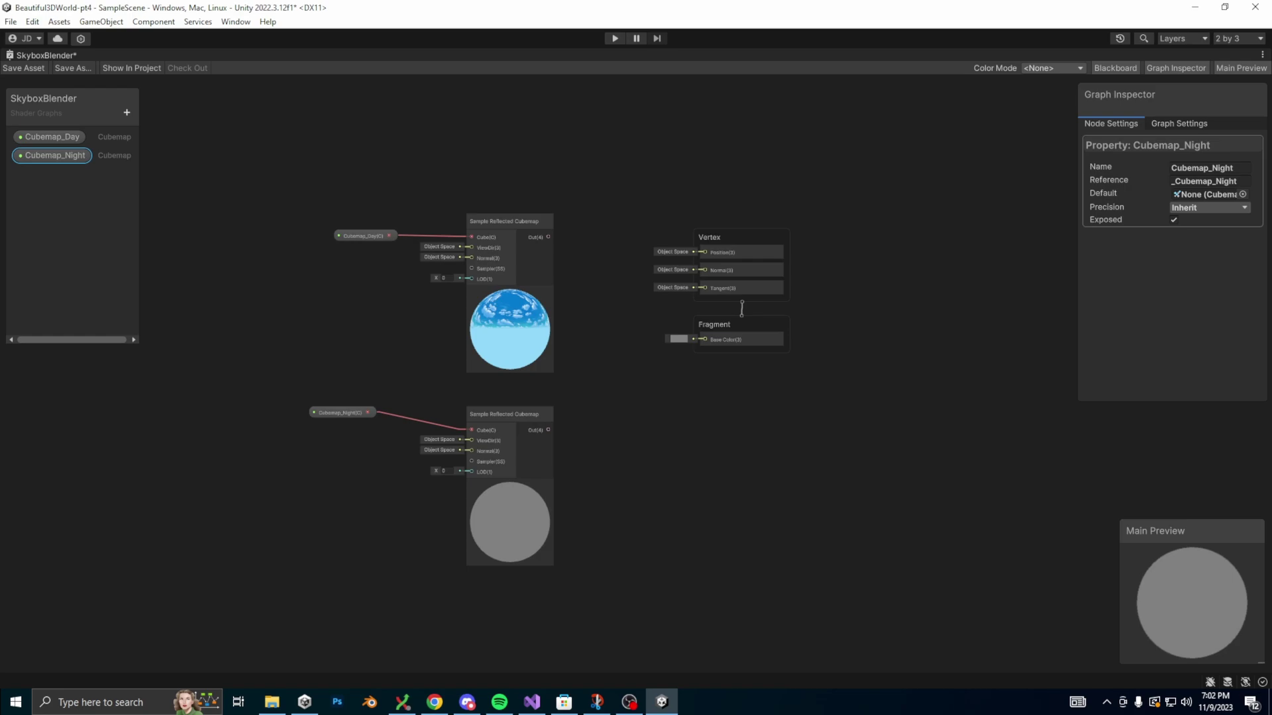
pyautogui.click(1242, 195)
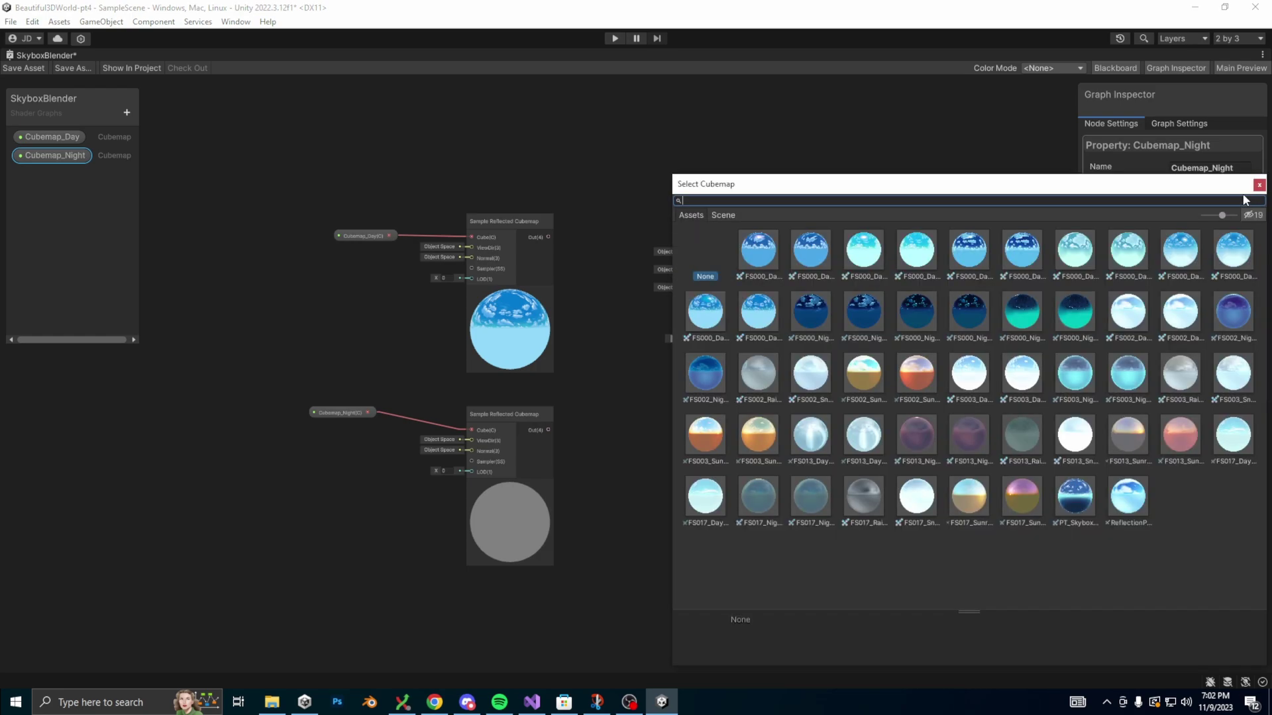
pyautogui.doubleClick(859, 313)
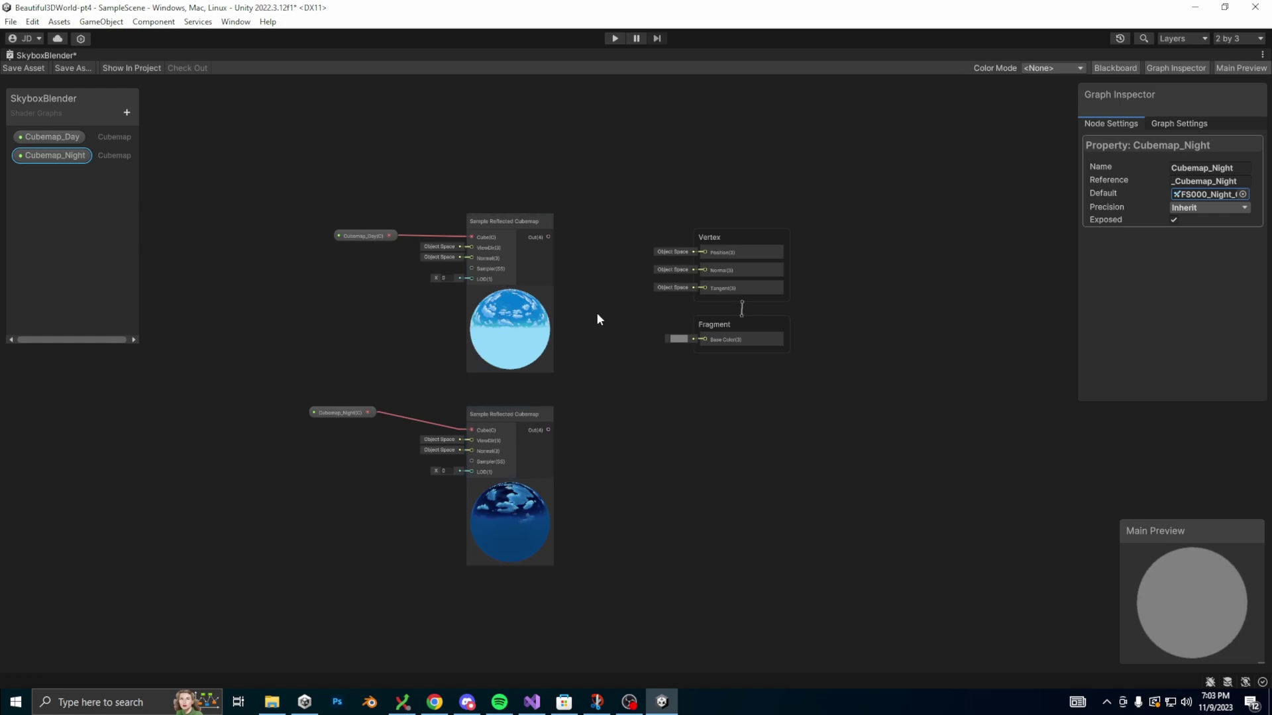
# Reposition the Vertex block right and the Fragment block beneath it.
pyautogui.moveTo(761, 237); pyautogui.dragTo(835, 245)
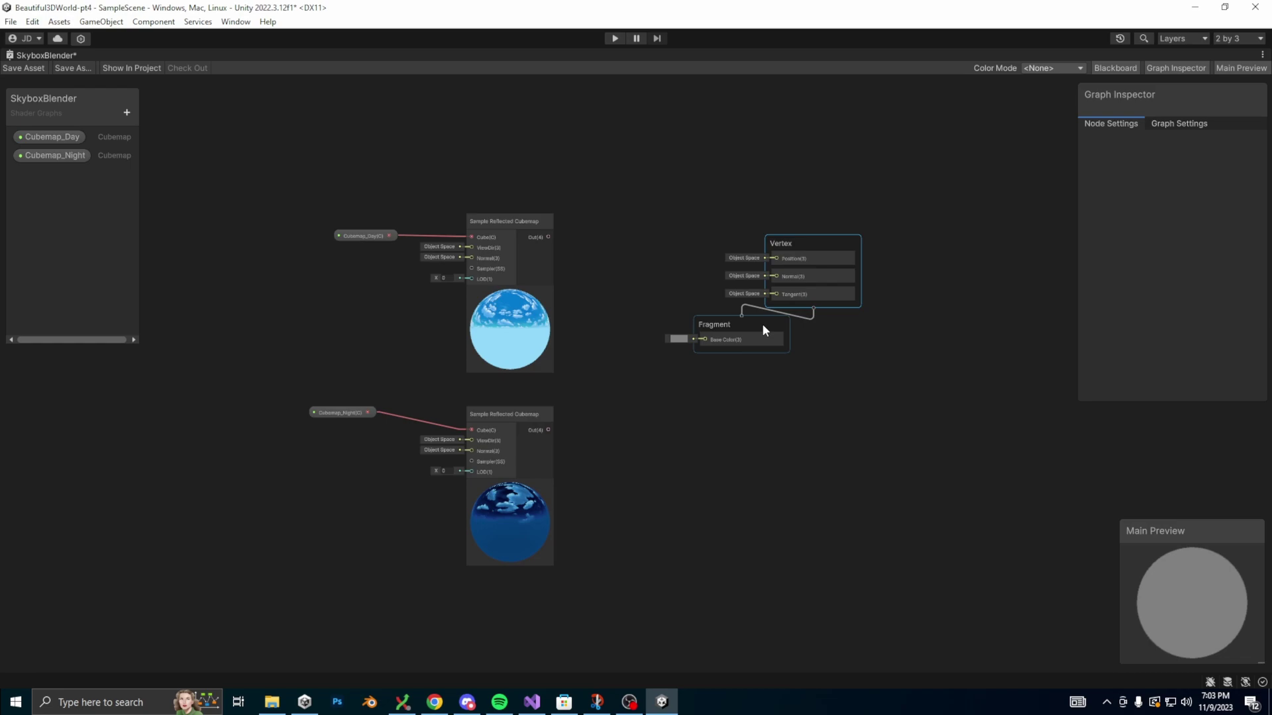
pyautogui.moveTo(762, 323); pyautogui.dragTo(837, 392)
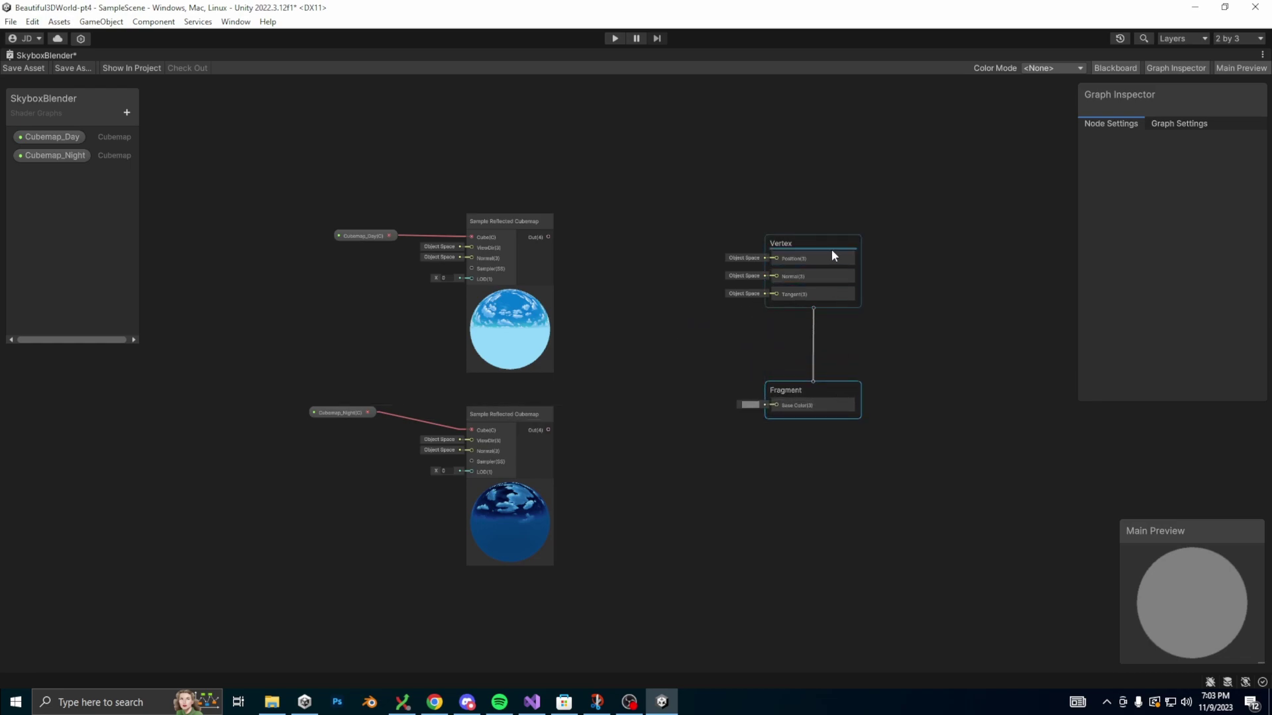
pyautogui.moveTo(832, 245); pyautogui.dragTo(840, 243)
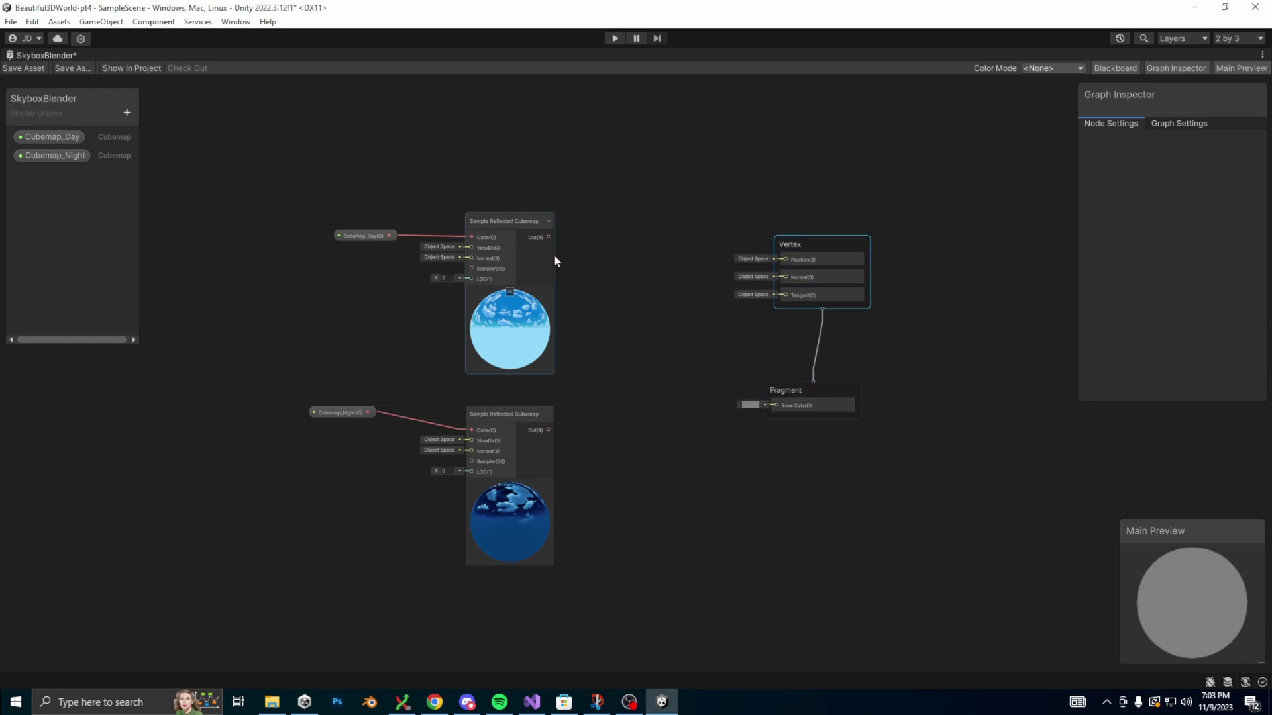
# Add a Lerp node fed by the day cubemap in A and the night cubemap in B.
pyautogui.moveTo(548, 236); pyautogui.dragTo(603, 319)
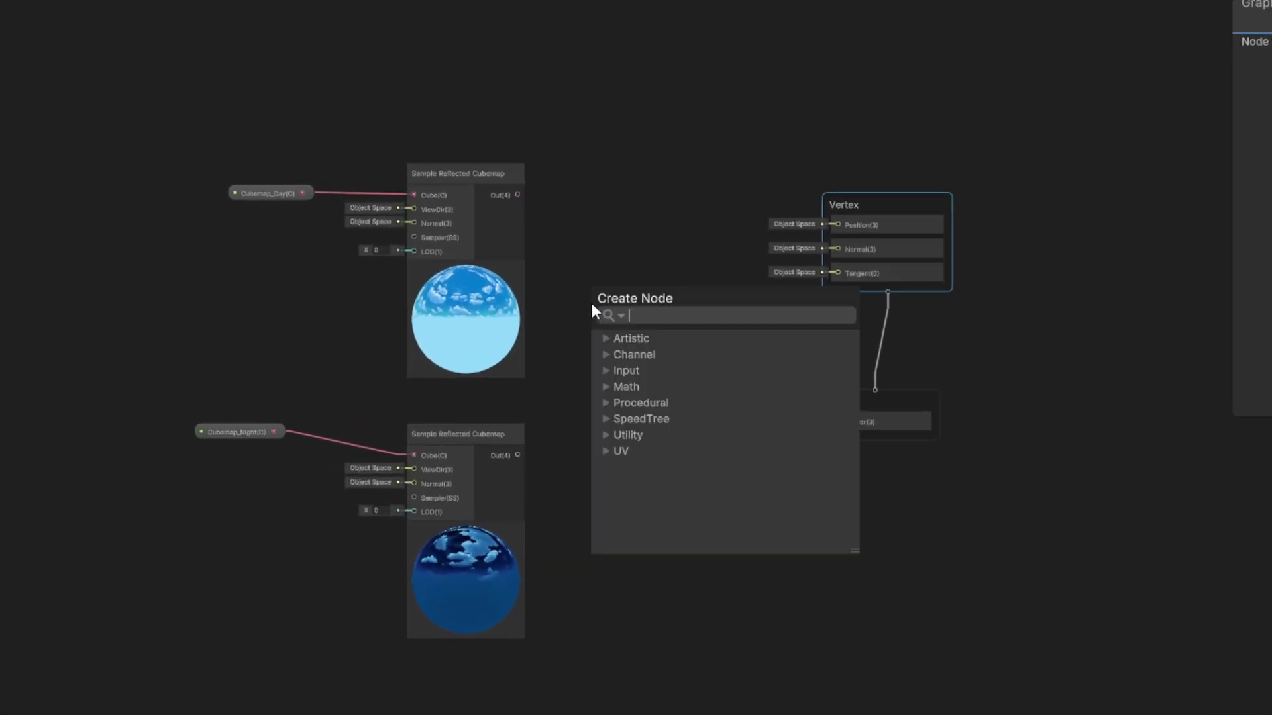
pyautogui.write('Lerp')
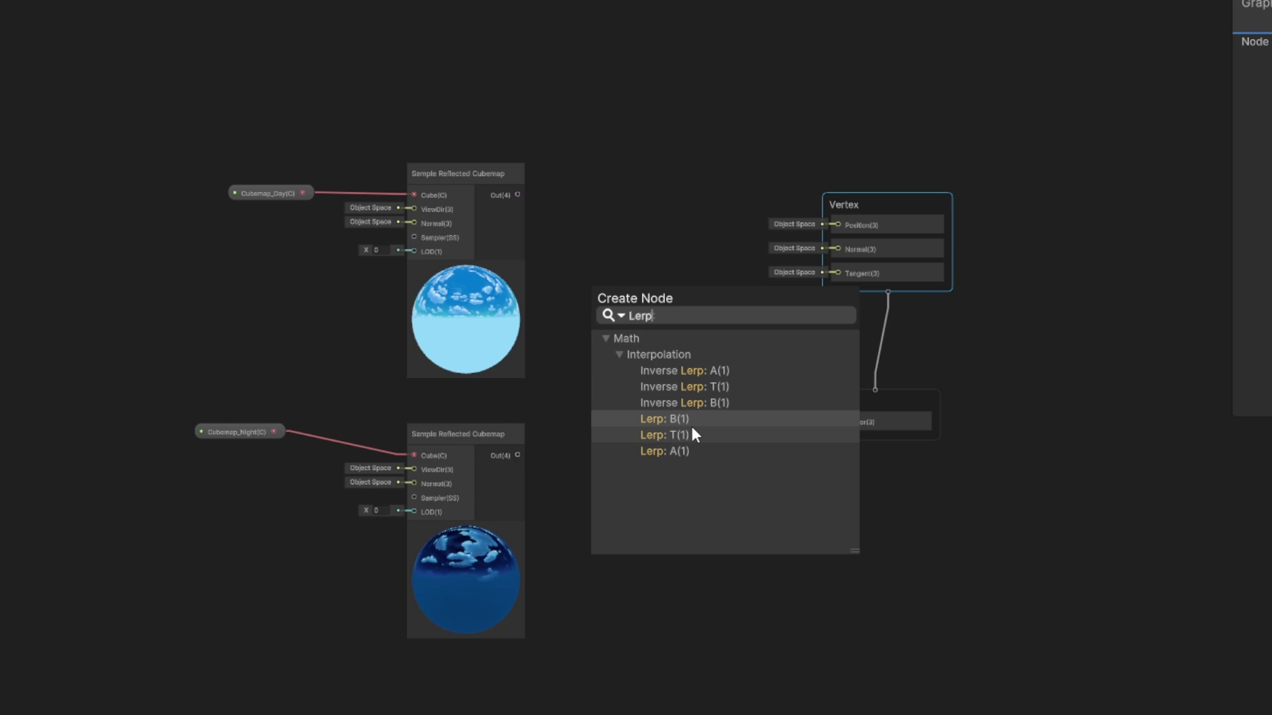
pyautogui.click(680, 451)
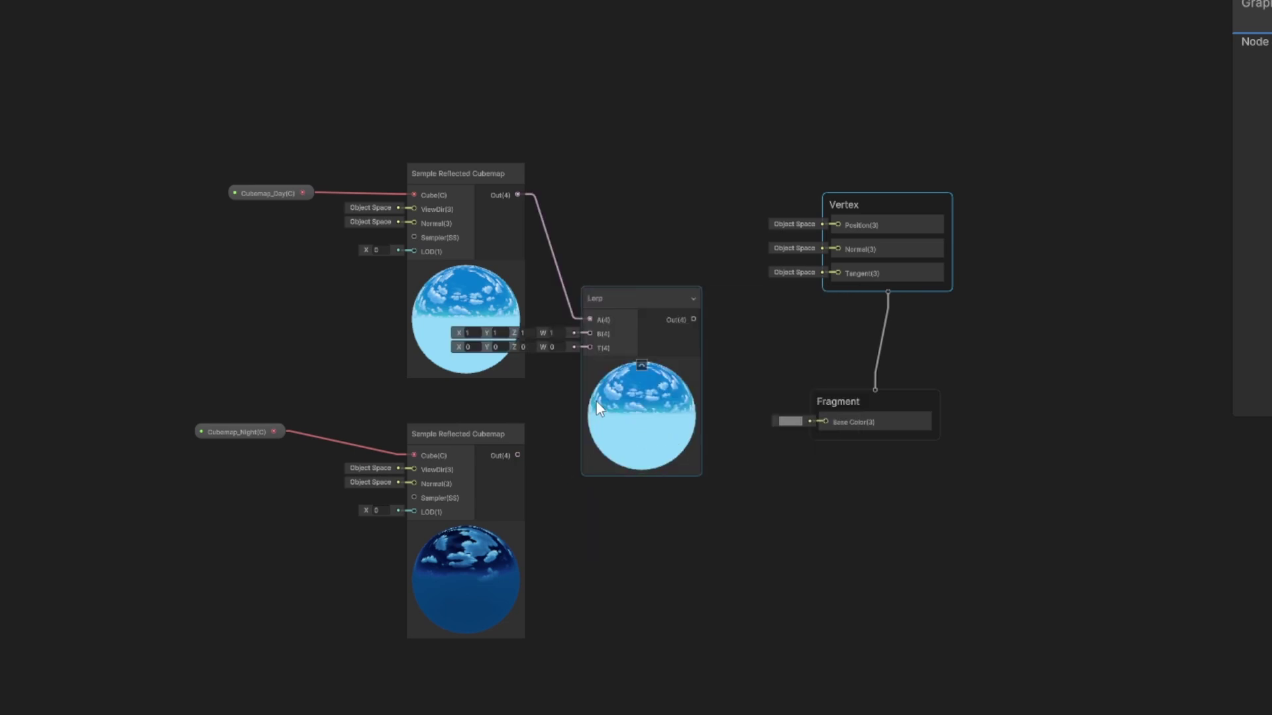
pyautogui.moveTo(647, 305); pyautogui.dragTo(727, 304)
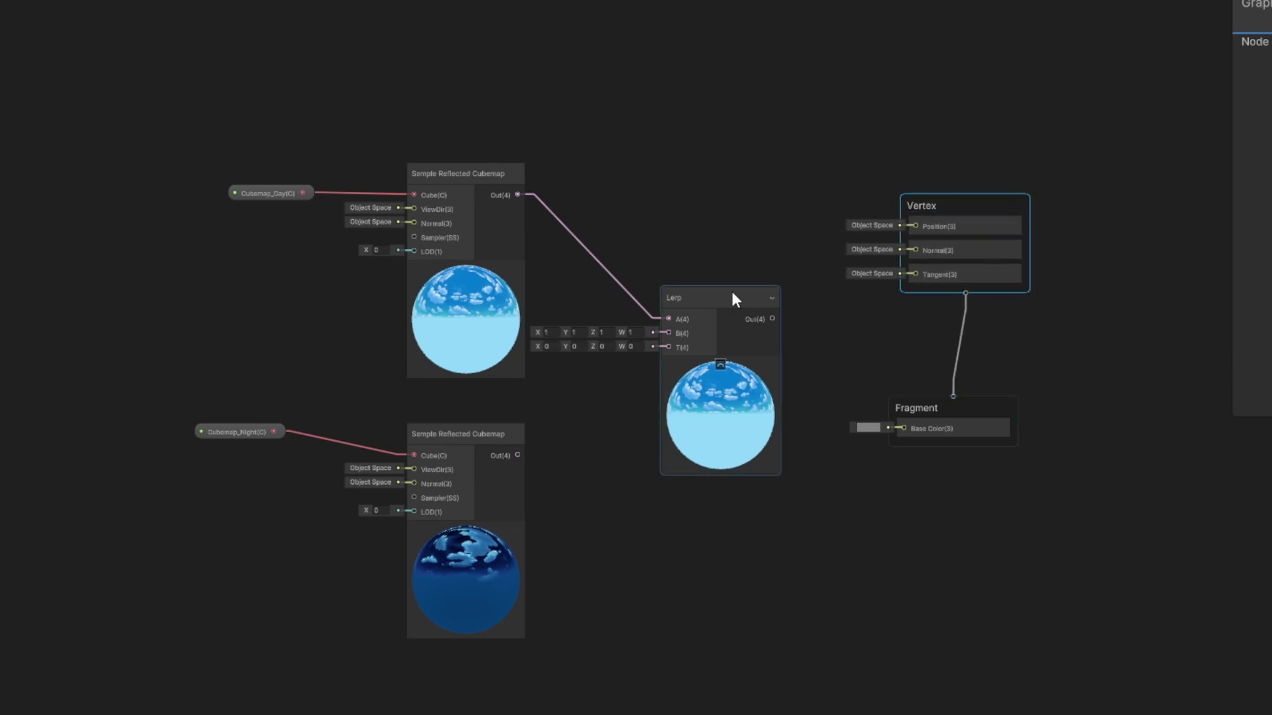
pyautogui.moveTo(517, 455); pyautogui.dragTo(686, 332)
# Add a Time node feeding Sine Time into the Lerp's T input.
pyautogui.scroll(5, 682, 331)
pyautogui.scroll(-2, 626, 373)
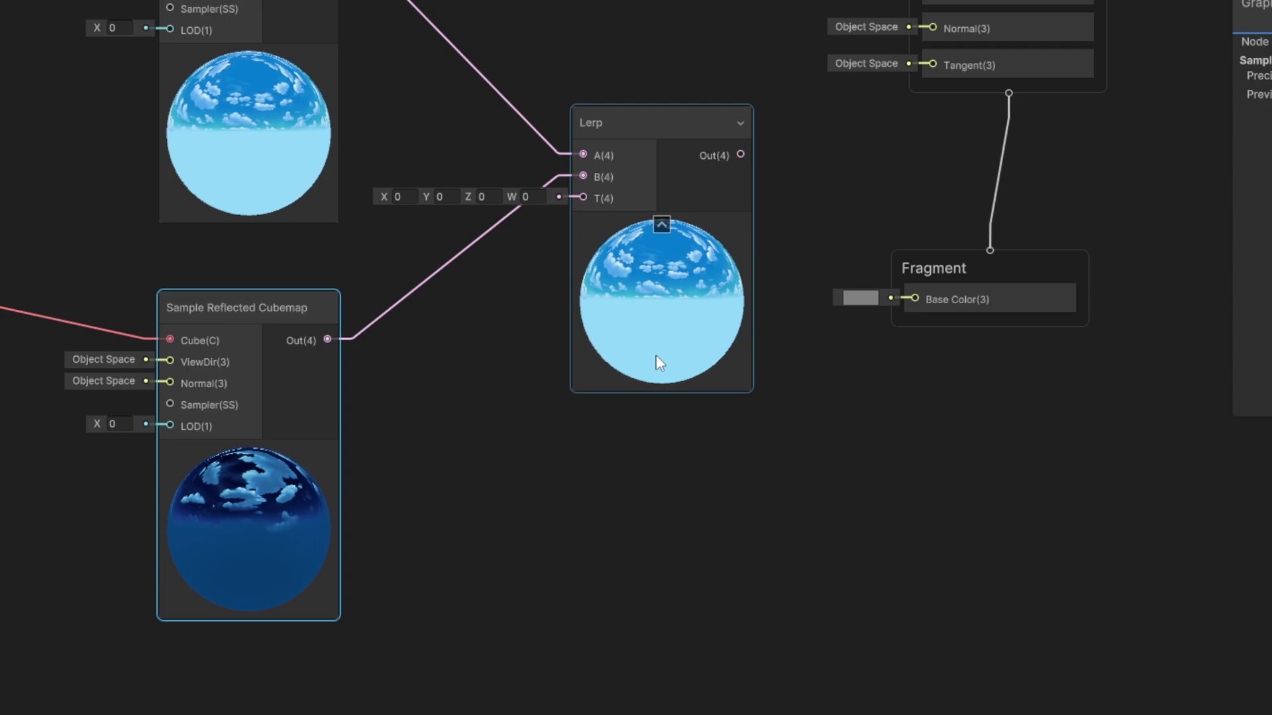
pyautogui.moveTo(534, 569); pyautogui.dragTo(535, 568)
pyautogui.write('Time')
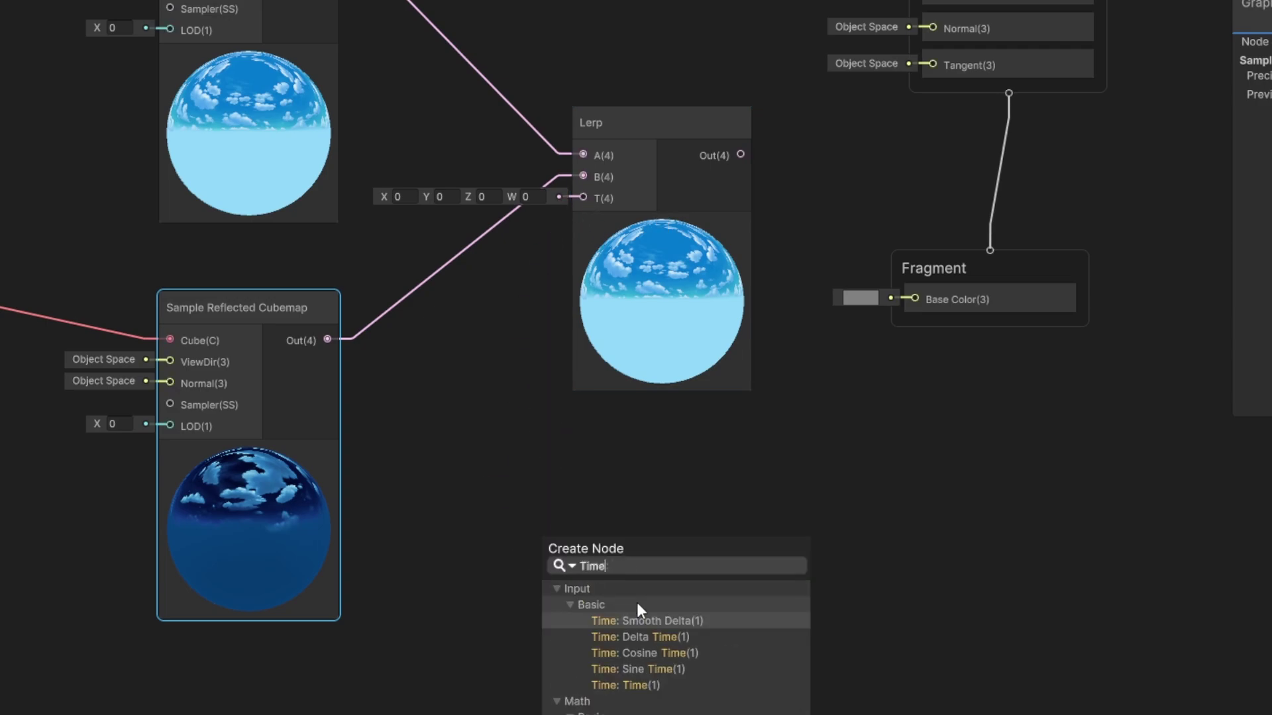
pyautogui.click(654, 670)
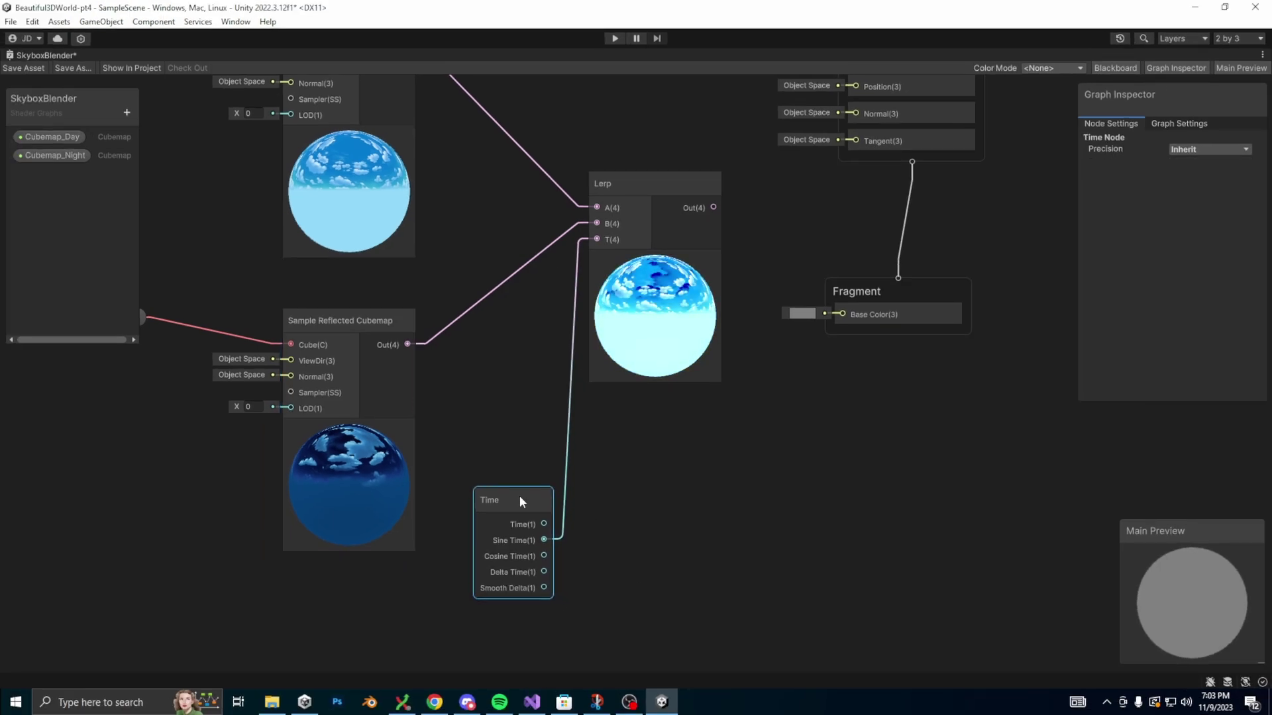
# Connect the Lerp output to the fragment Base Color and fit the graph in view.
pyautogui.scroll(-2, 600, 475)
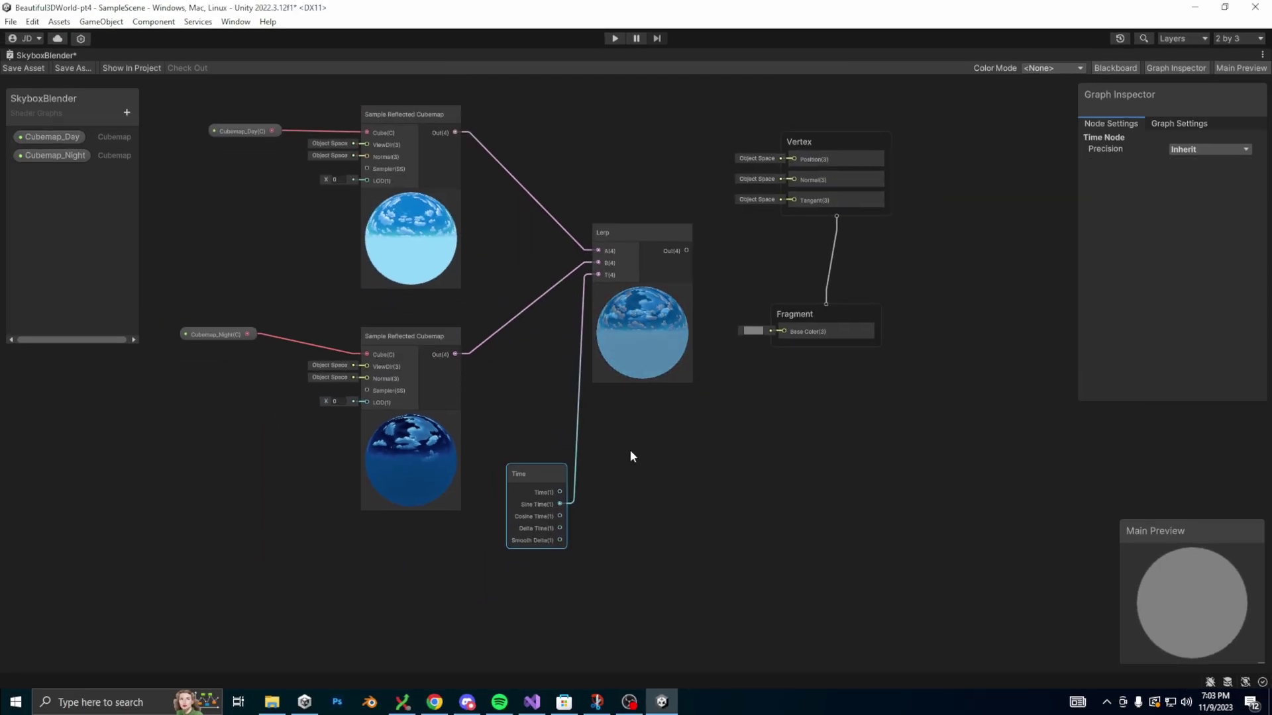
pyautogui.scroll(-1, 630, 455)
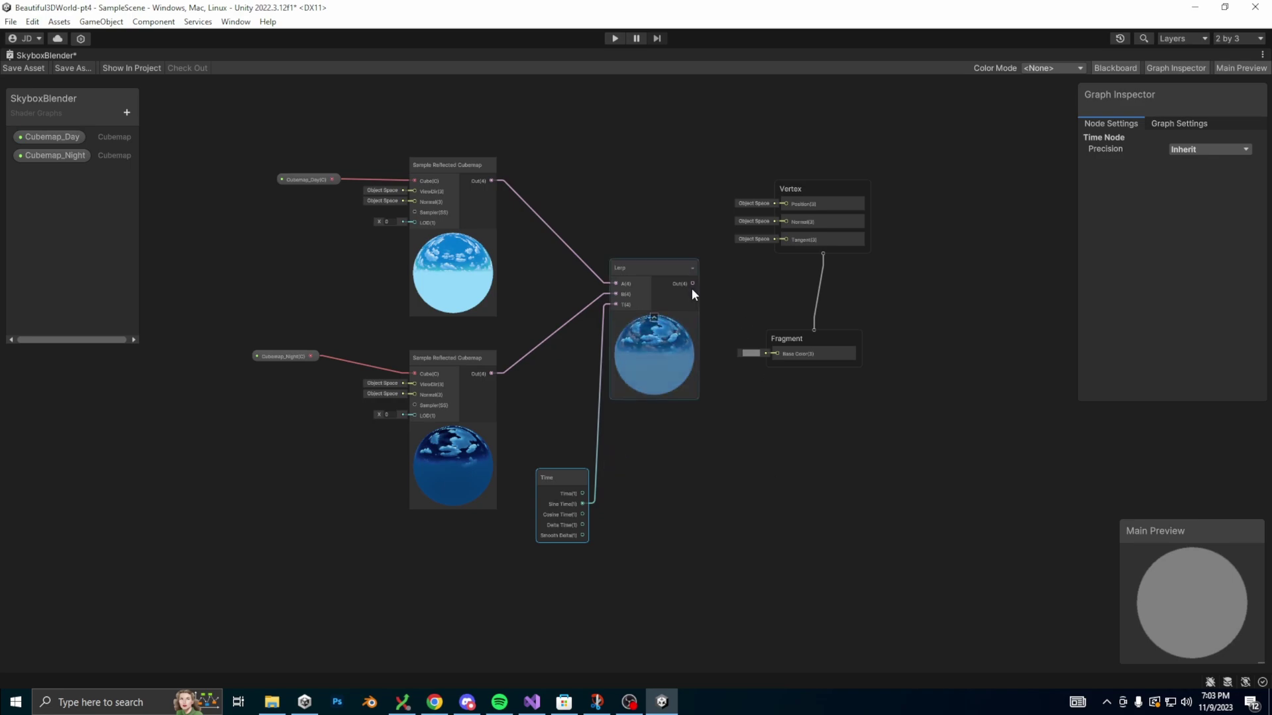
pyautogui.scroll(3, 691, 288)
pyautogui.moveTo(689, 285); pyautogui.dragTo(817, 391)
pyautogui.press('a')
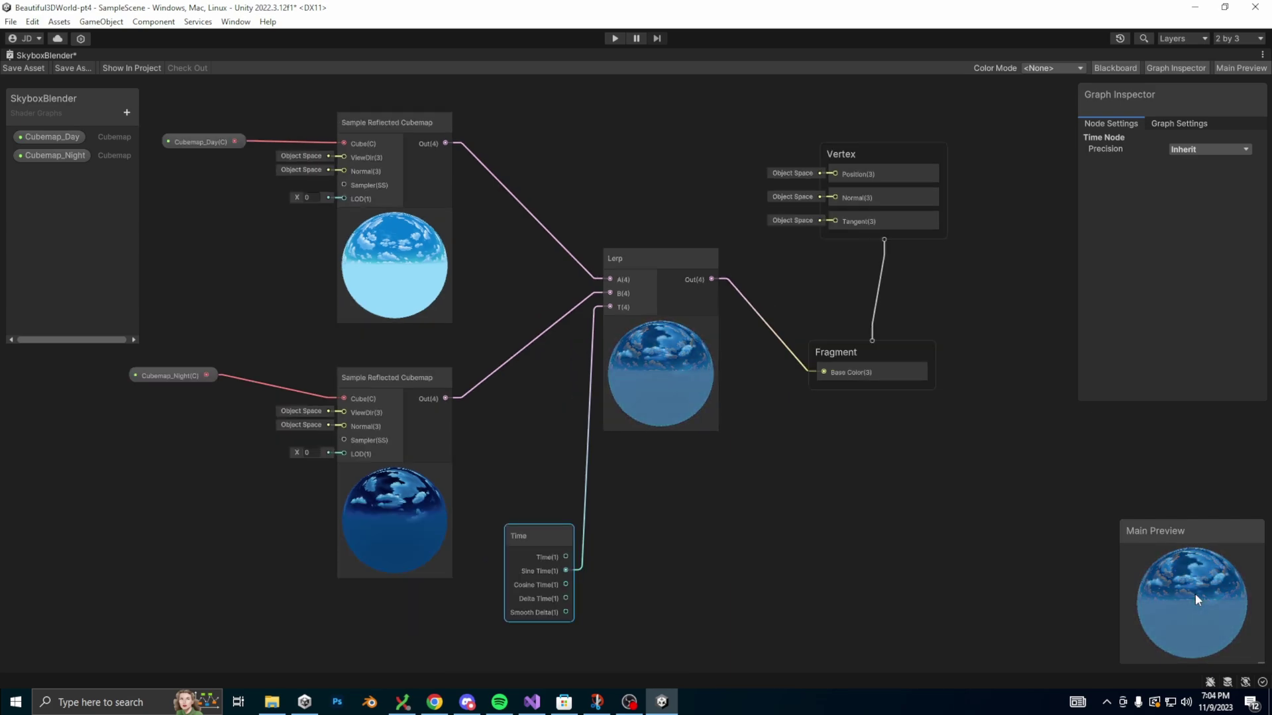
# Create the Shader Graphs_SkyboxBlender material from the SkyboxBlender shader.
pyautogui.doubleClick(48, 54)
pyautogui.rightClick(789, 200)
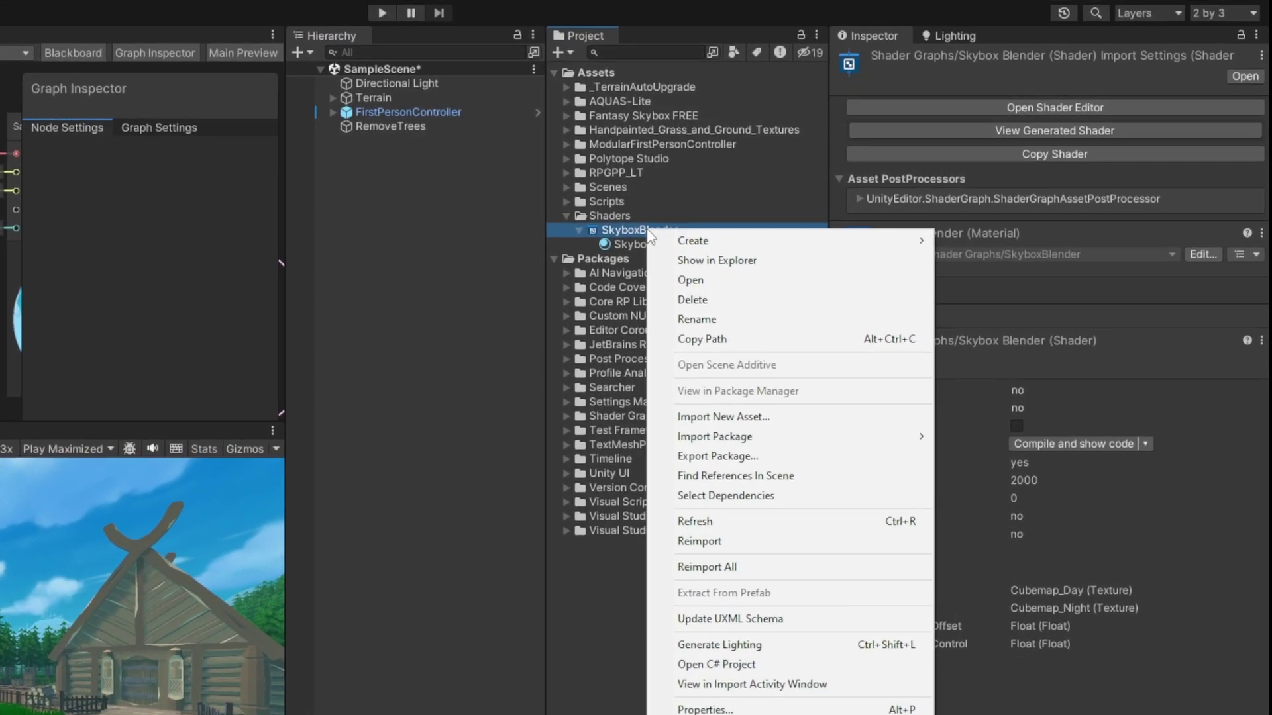
pyautogui.moveTo(693, 241)
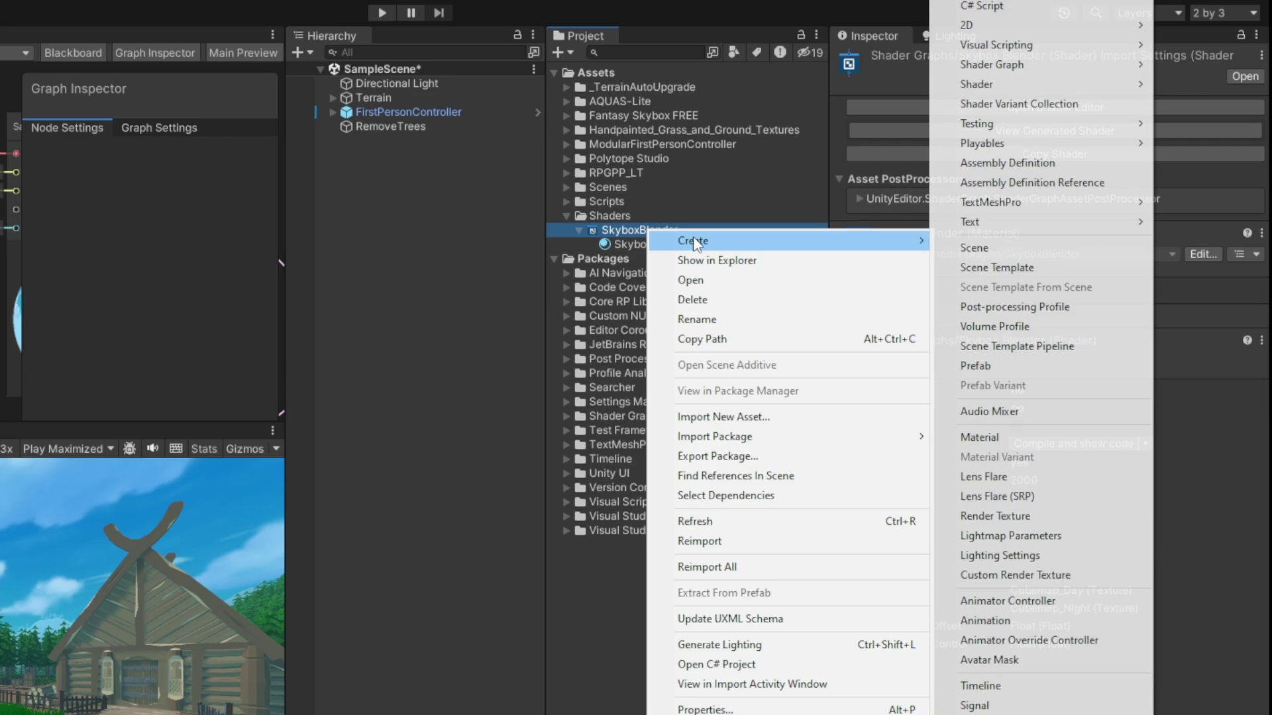
pyautogui.click(980, 438)
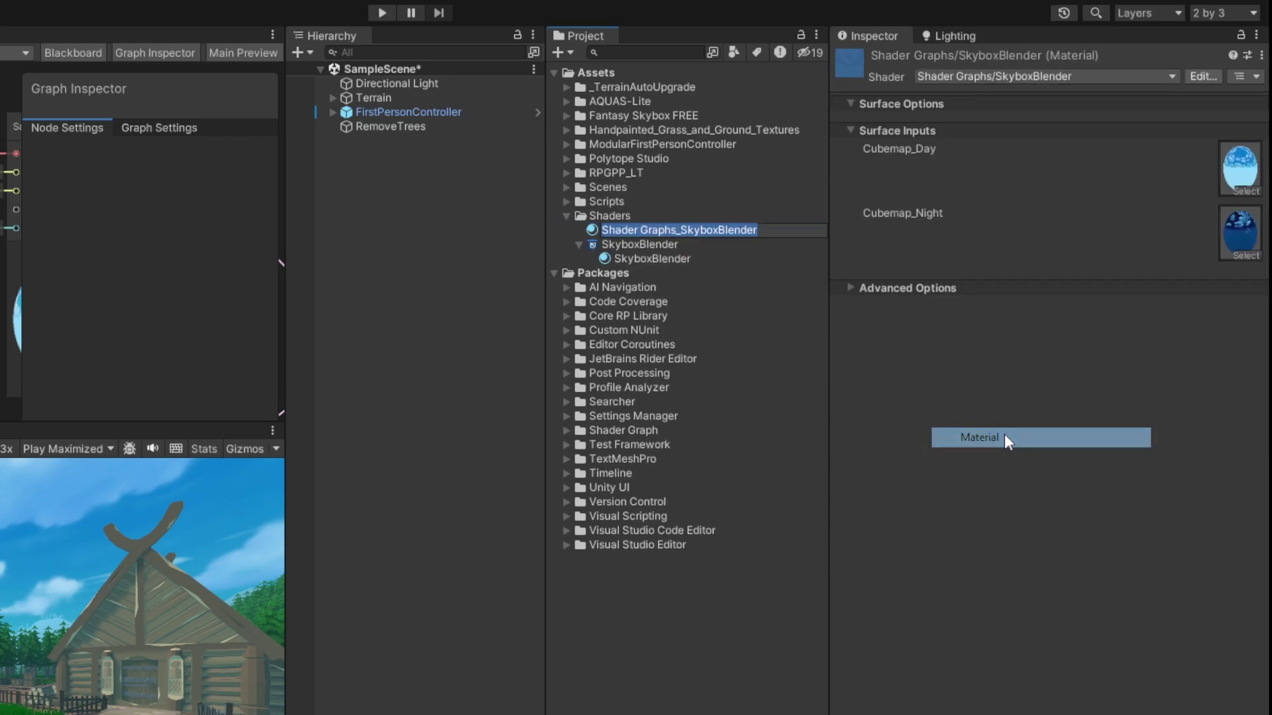
# Assign Shader Graphs_SkyboxBlender as the Skybox Material in Lighting's Environment settings.
pyautogui.click(943, 38)
pyautogui.click(955, 61)
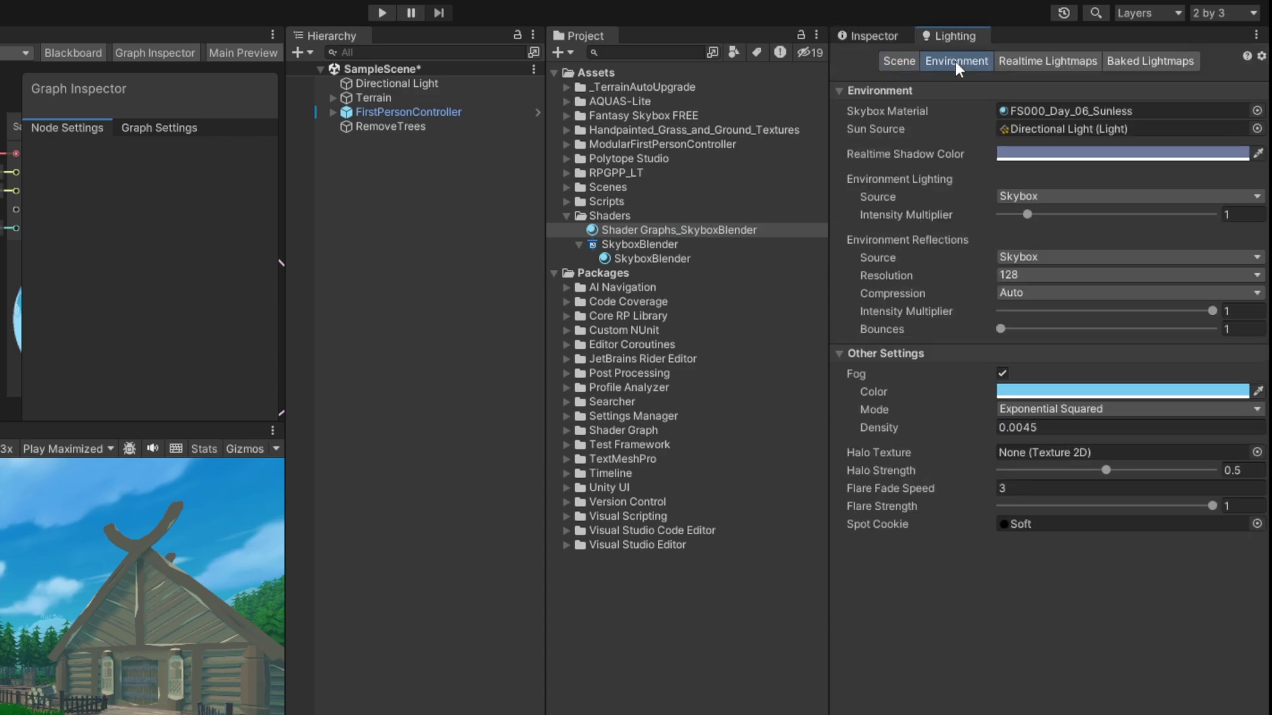
pyautogui.moveTo(633, 226); pyautogui.dragTo(888, 174)
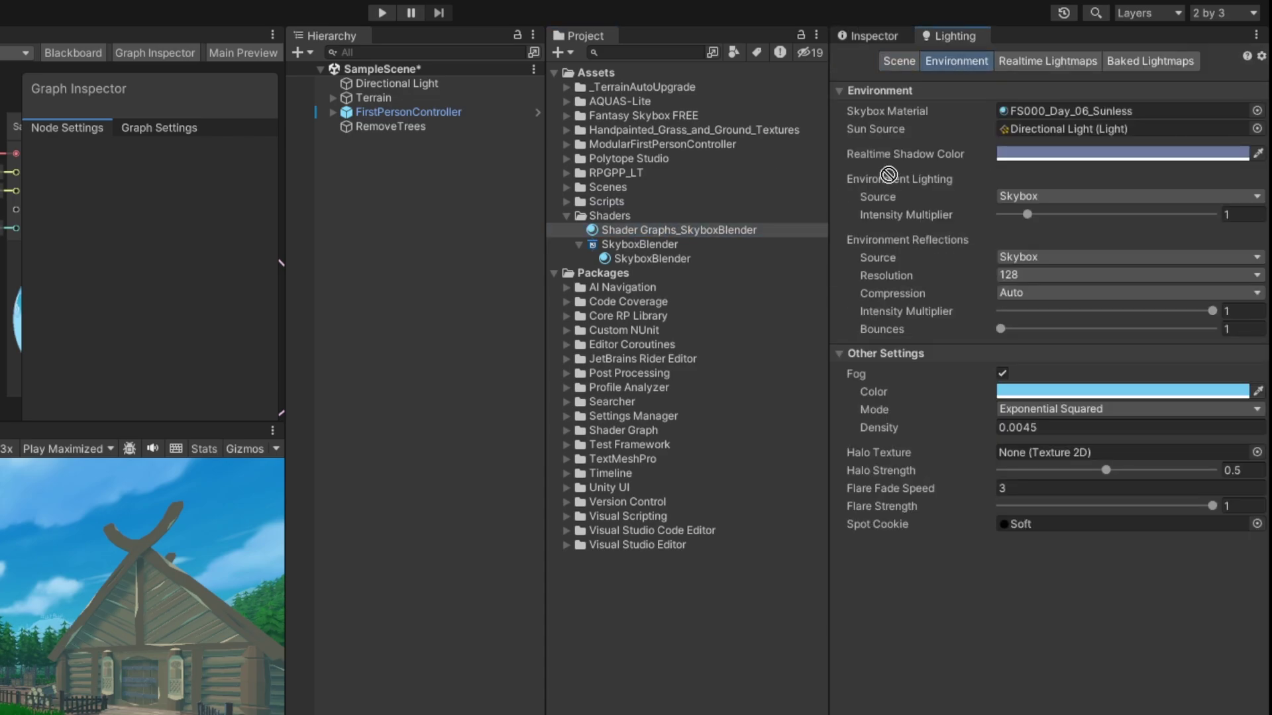
pyautogui.moveTo(1041, 118); pyautogui.dragTo(1043, 113)
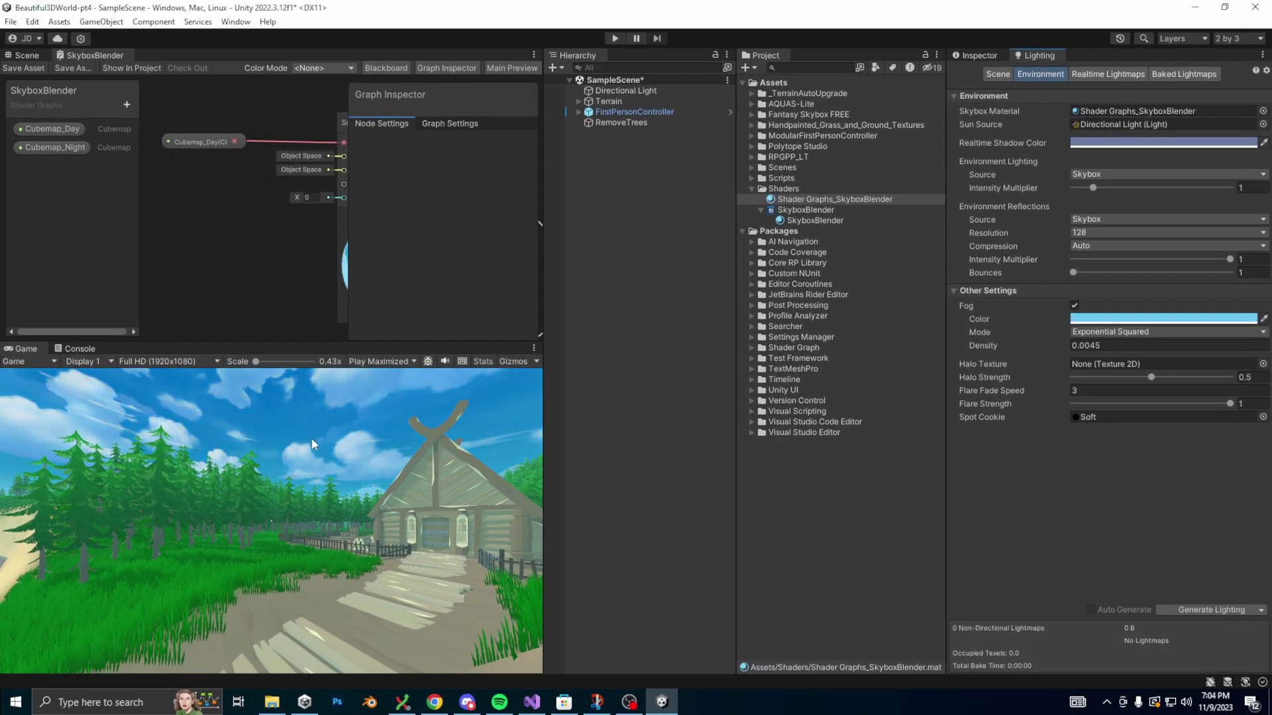
# Play the scene to watch the blended skybox, then maximize the SkyboxBlender graph again.
pyautogui.click(615, 39)
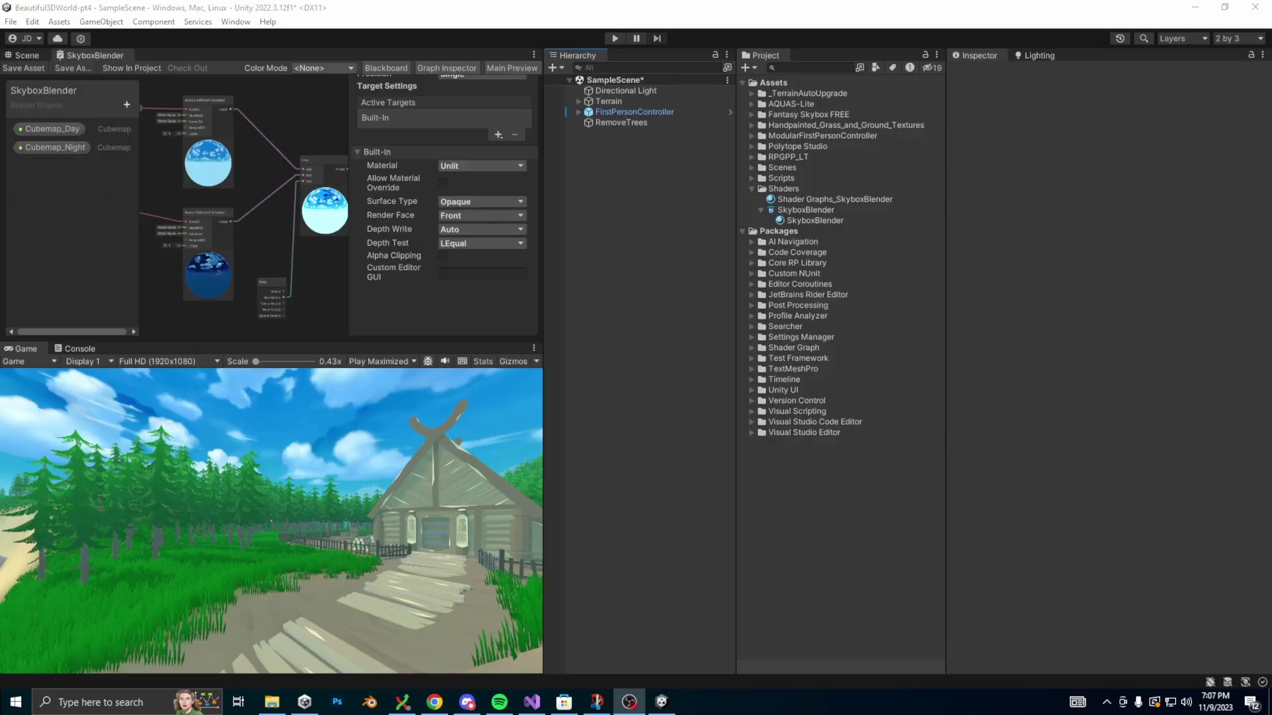
pyautogui.doubleClick(111, 57)
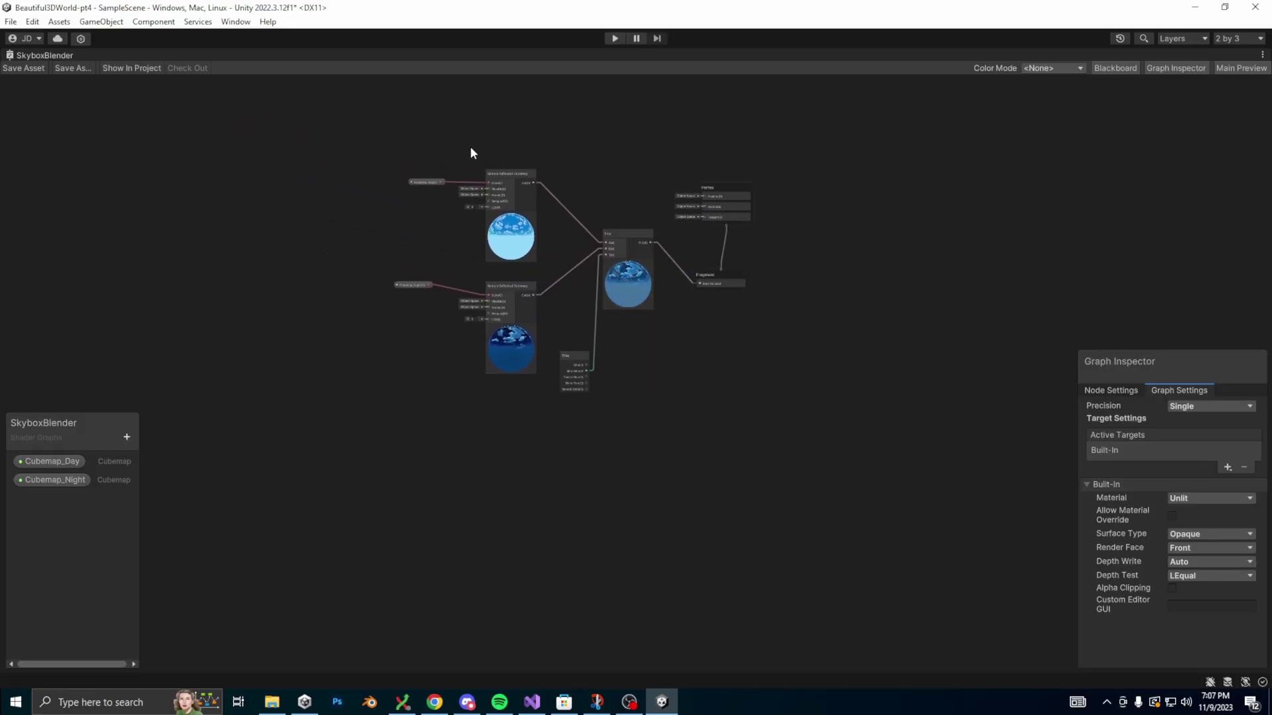
# Delete the Lerp node with its wires and the old Time node.
pyautogui.scroll(5, 473, 152)
pyautogui.moveTo(653, 226); pyautogui.dragTo(642, 159, button='middle')
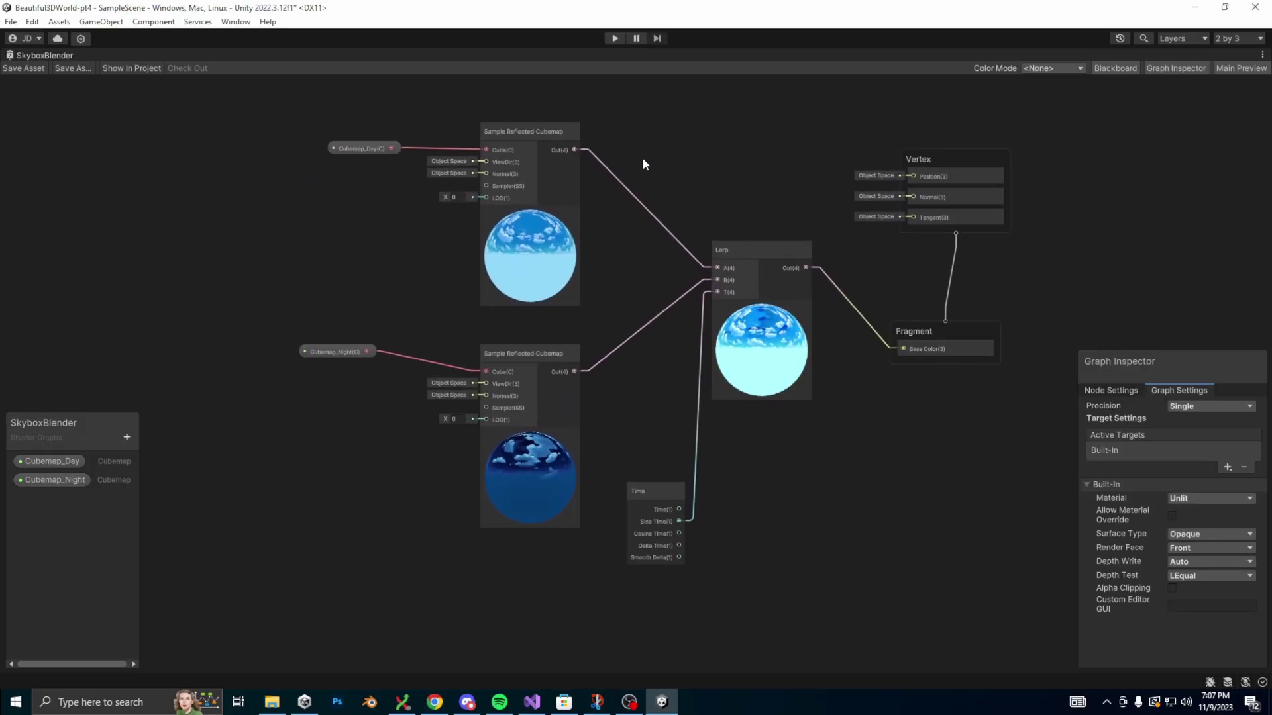
pyautogui.click(766, 250)
pyautogui.rightClick(765, 249)
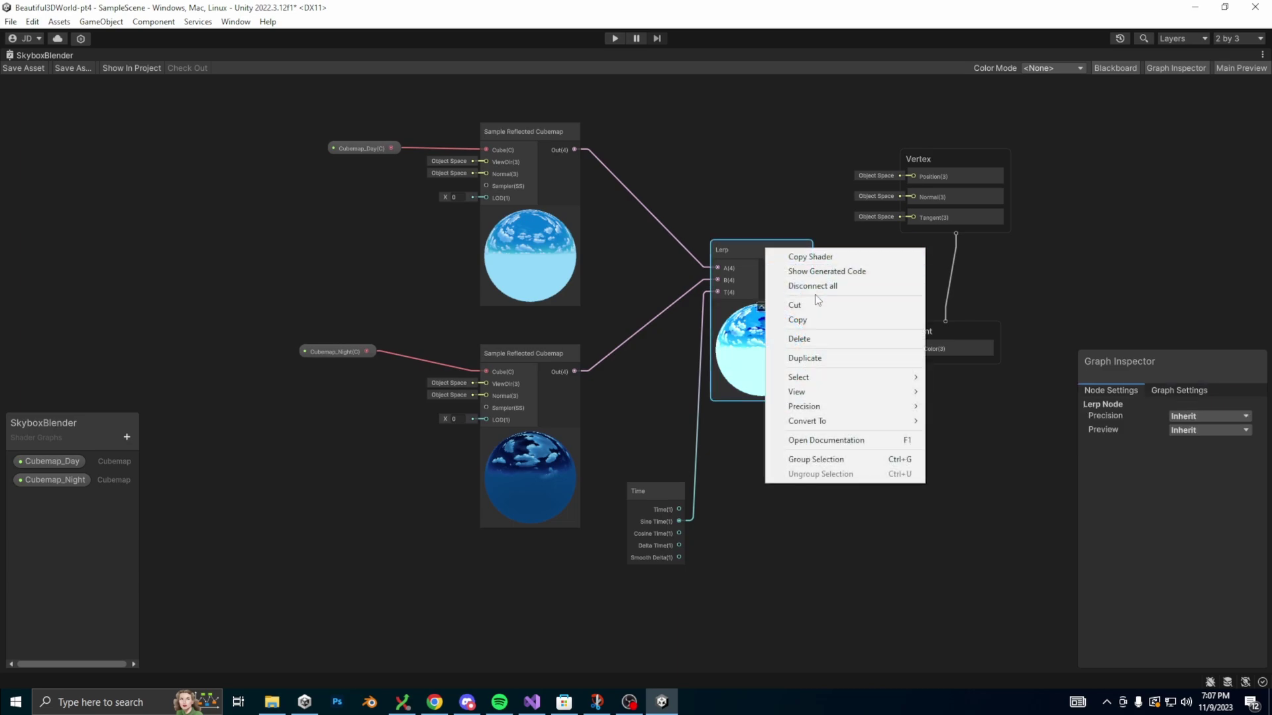
pyautogui.click(820, 342)
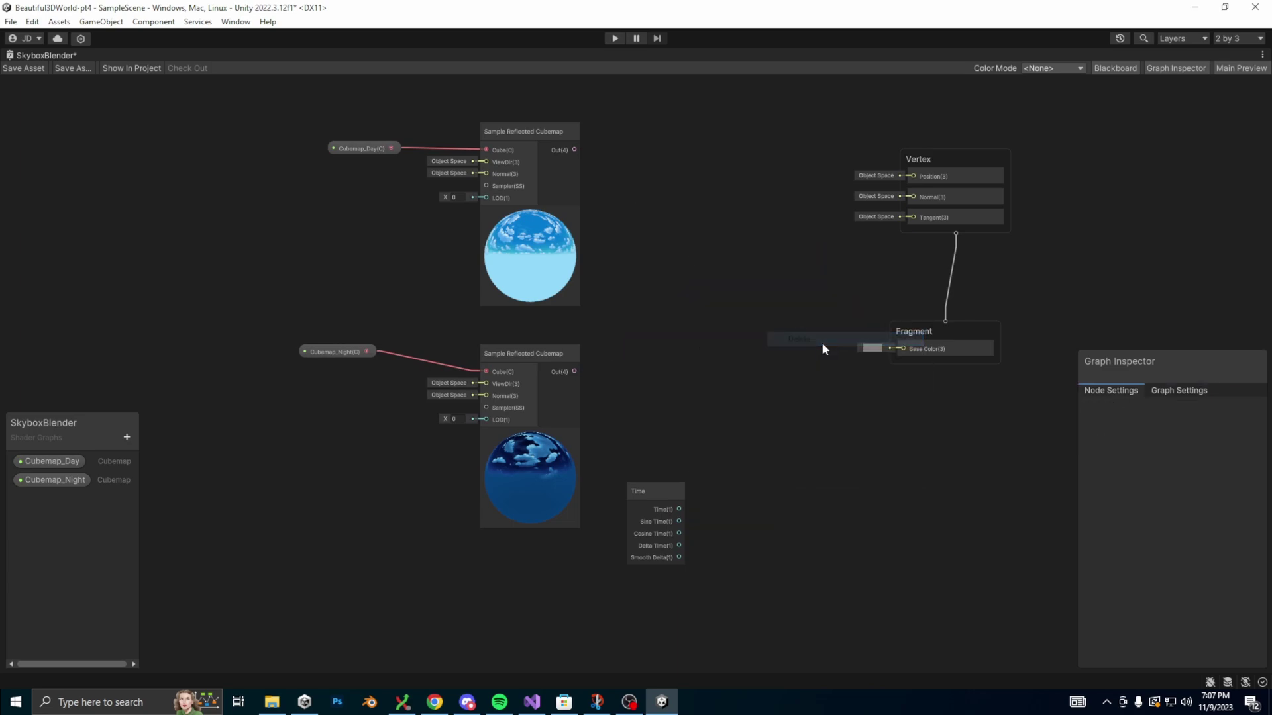
pyautogui.click(661, 495)
pyautogui.rightClick(661, 494)
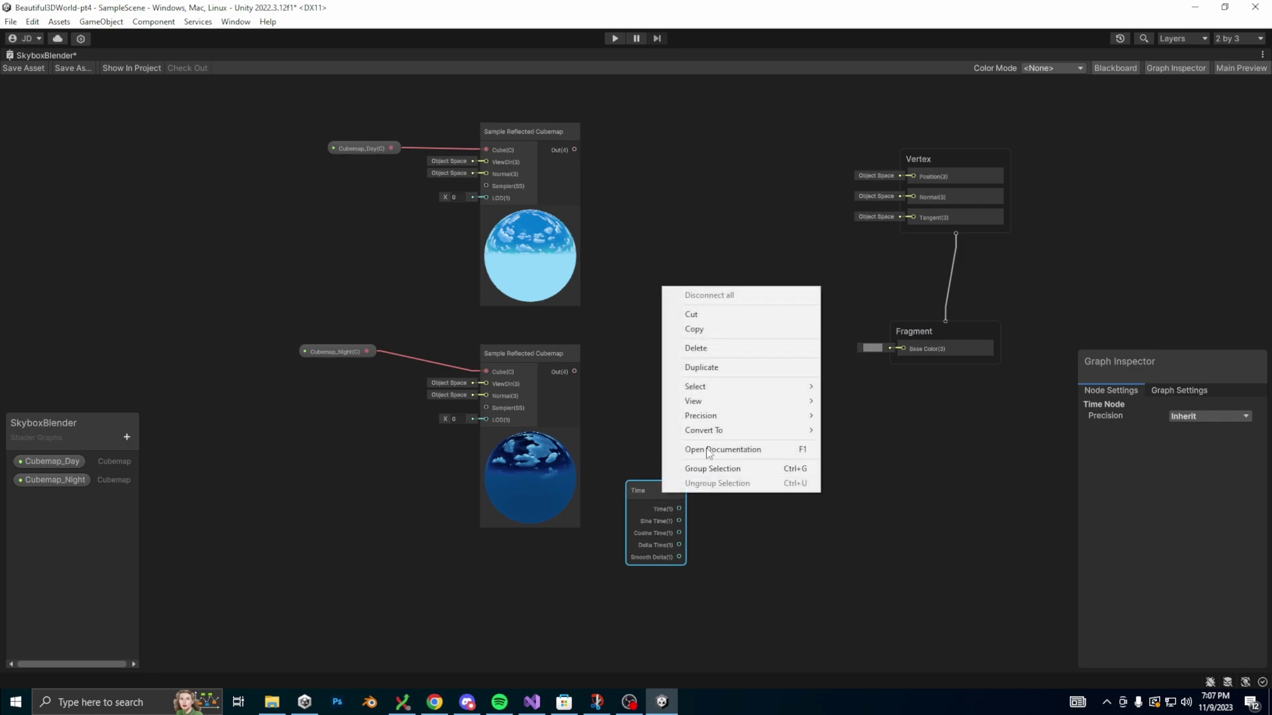
pyautogui.click(724, 345)
# Clear space on the left of the graph and add a fresh Time node.
pyautogui.moveTo(307, 102); pyautogui.dragTo(664, 445)
pyautogui.scroll(-3, 642, 152)
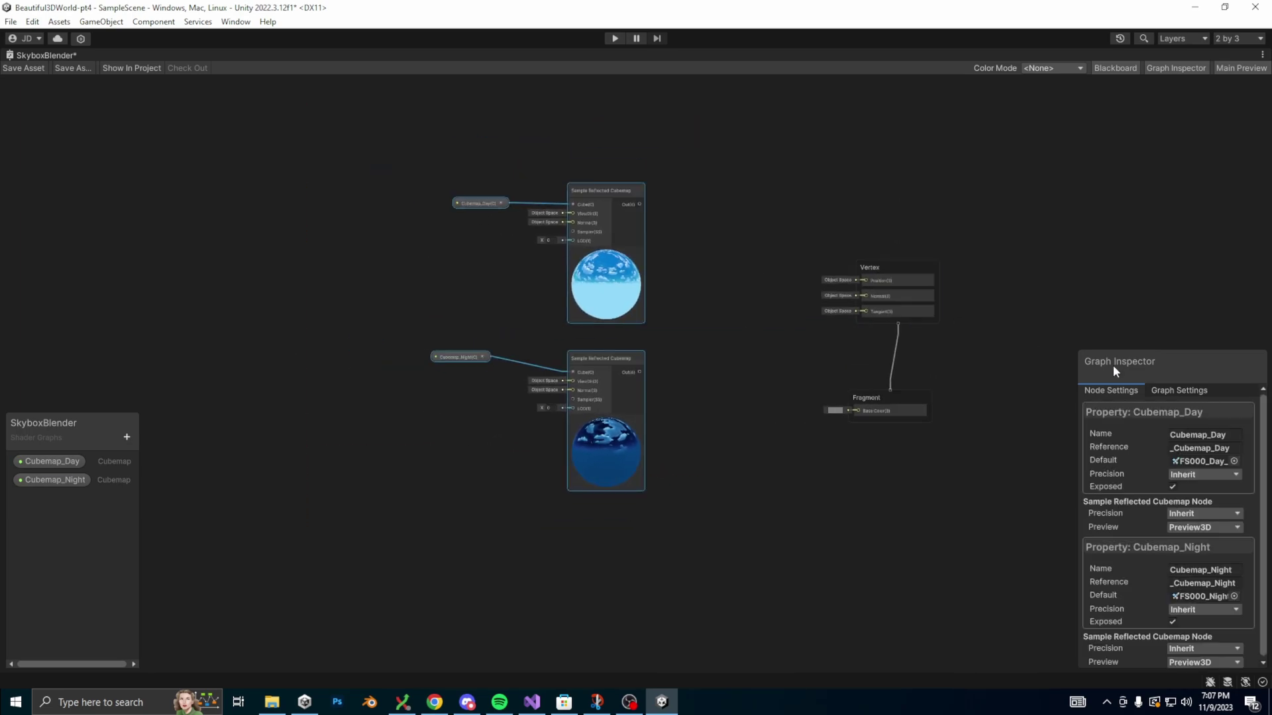
pyautogui.moveTo(318, 270); pyautogui.dragTo(718, 284, button='middle')
pyautogui.scroll(1, 718, 284)
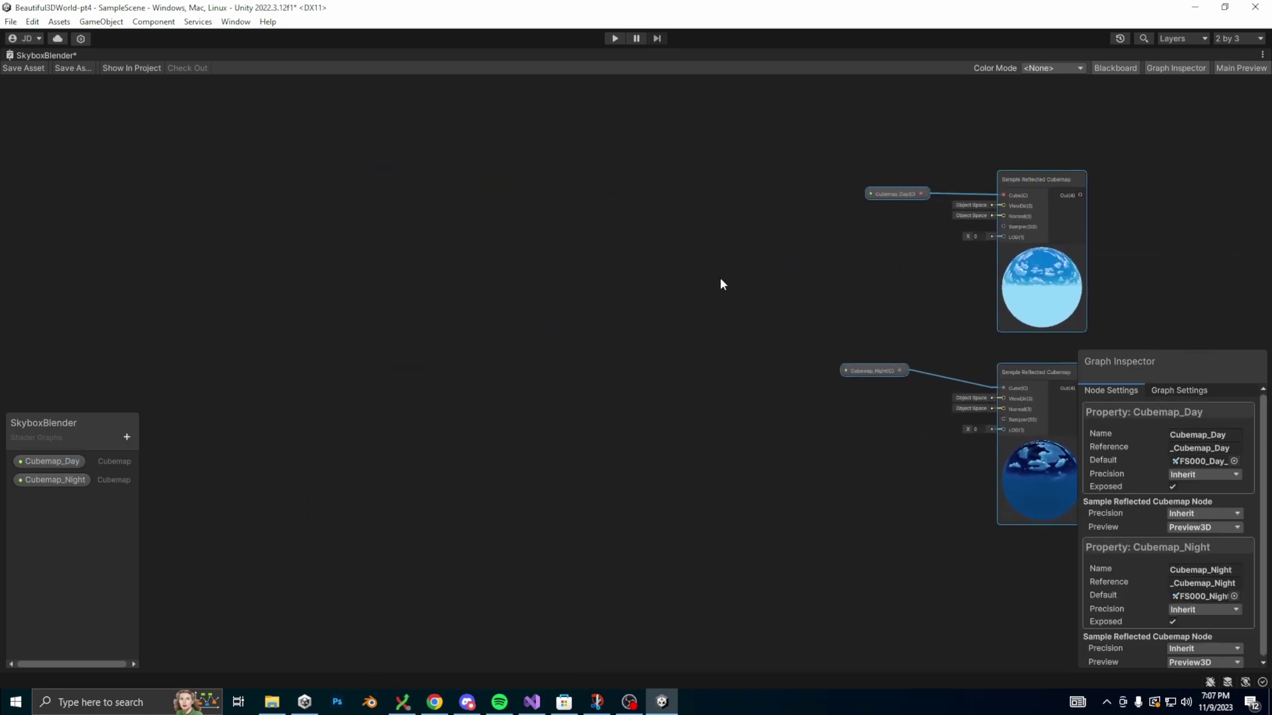
pyautogui.rightClick(320, 311)
pyautogui.click(348, 326)
pyautogui.write('Time')
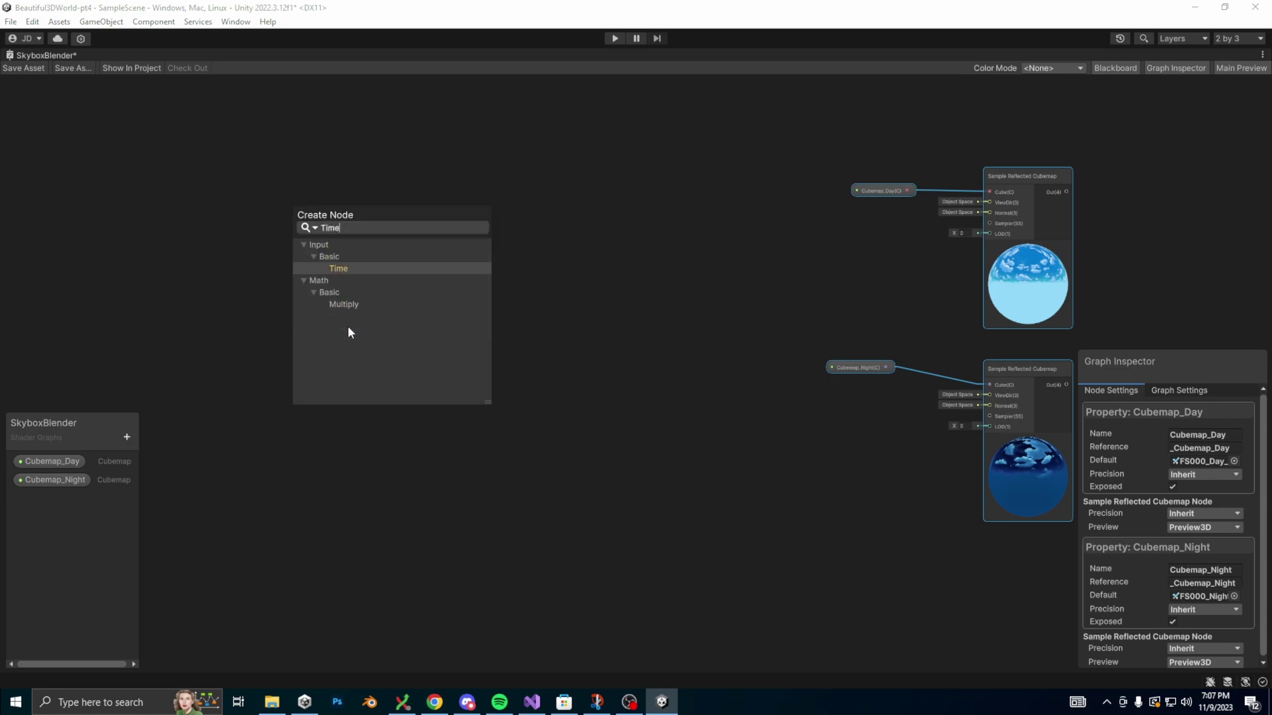
pyautogui.click(339, 268)
# Add a Float property named TimeScale with a default value of 1.
pyautogui.scroll(2, 324, 331)
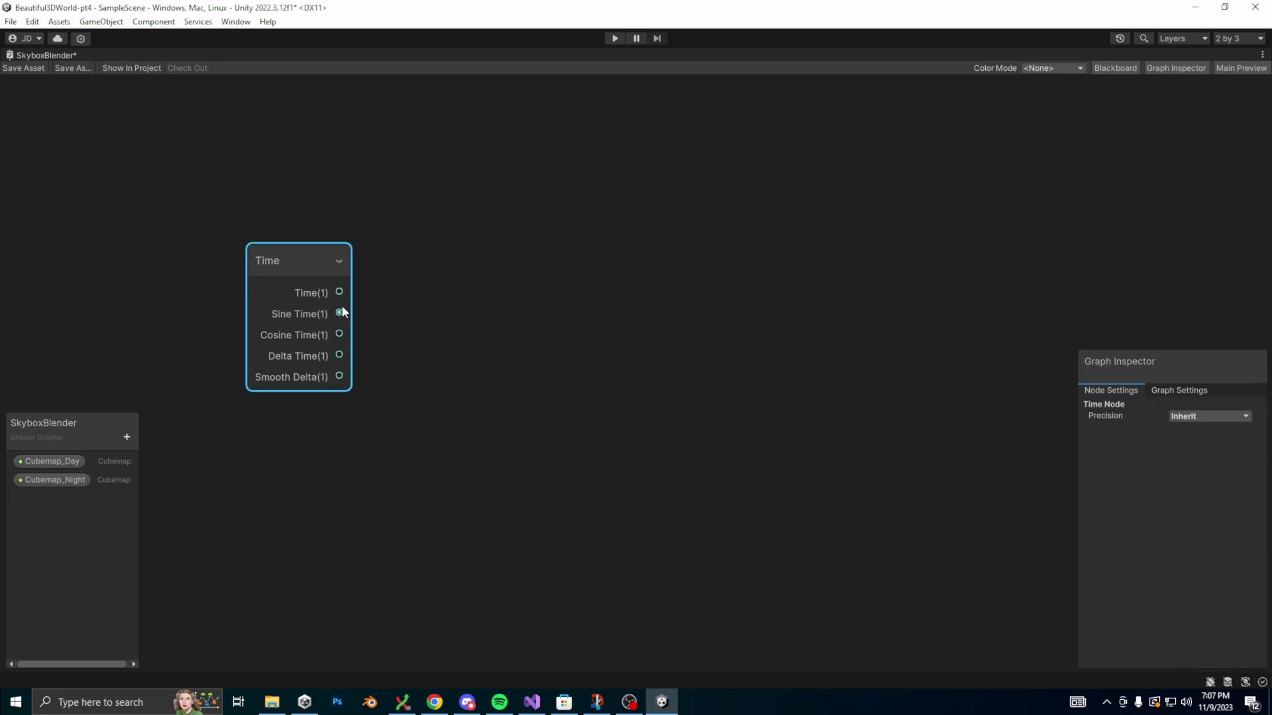
pyautogui.click(126, 437)
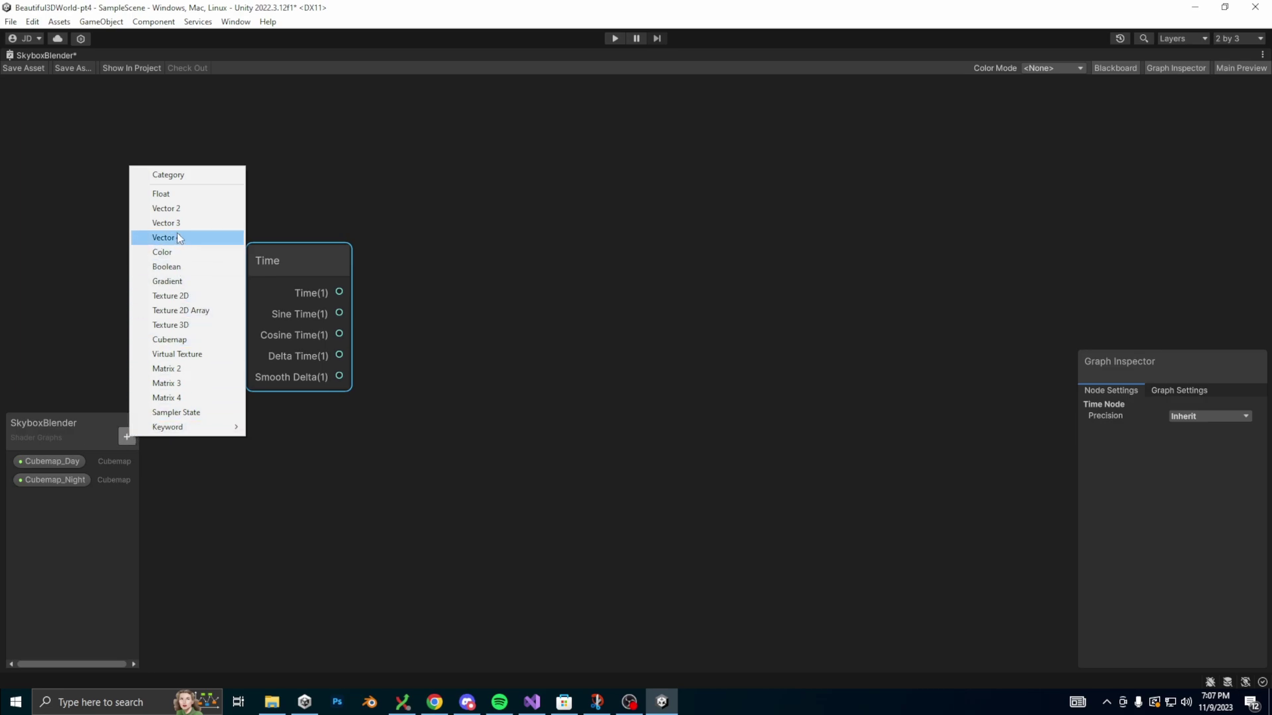
pyautogui.click(161, 194)
pyautogui.write('TimeScale')
pyautogui.press('Return')
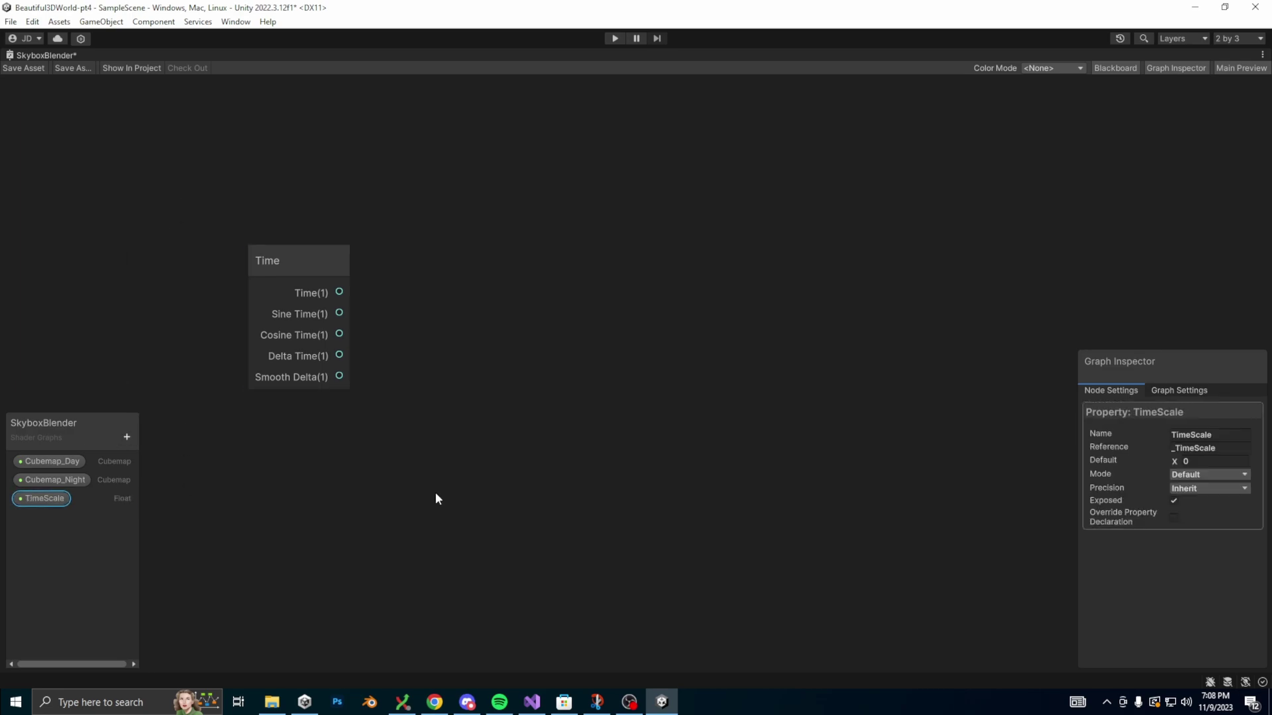
pyautogui.write('1')
pyautogui.moveTo(340, 292); pyautogui.dragTo(502, 395)
# Multiply Time by TimeScale and feed the product into a Triangle Wave node.
pyautogui.write('multiply')
pyautogui.press('Return')
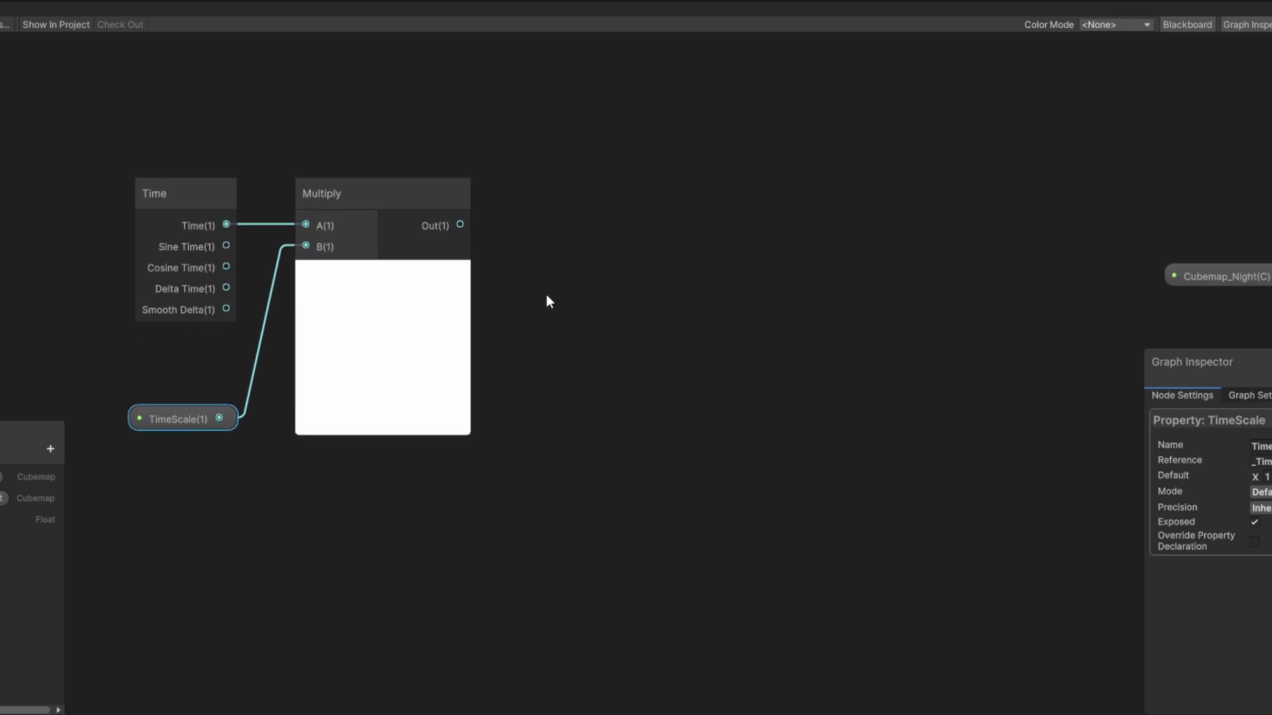
pyautogui.scroll(-2, 464, 311)
pyautogui.moveTo(510, 318)
pyautogui.mouseDown()
pyautogui.moveTo(528, 319)
pyautogui.moveTo(515, 317)
pyautogui.mouseUp()
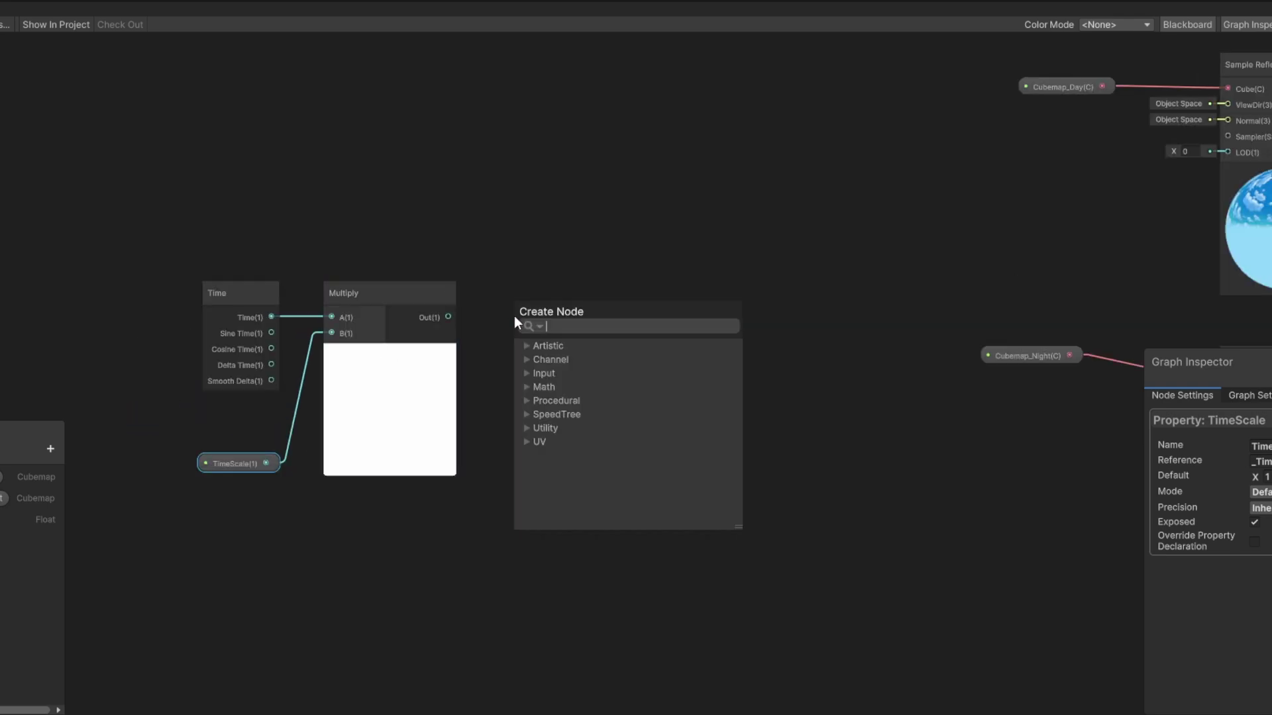
pyautogui.write('Triangl')
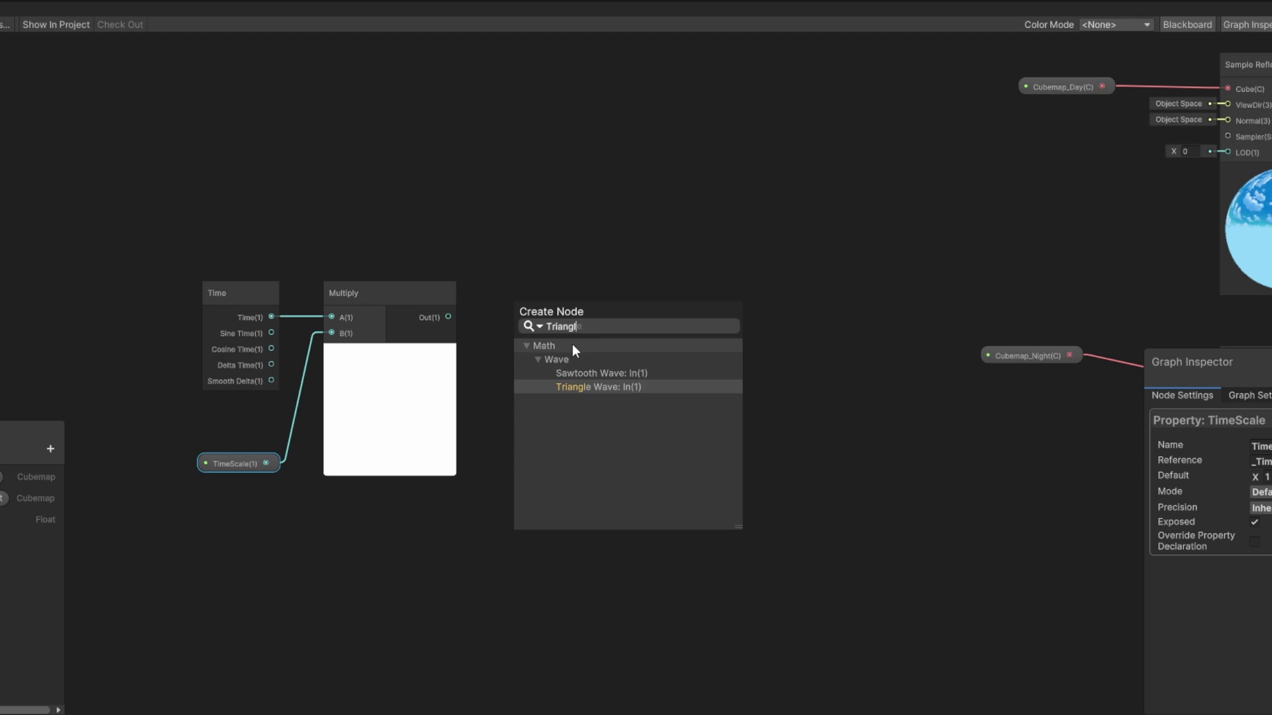
pyautogui.click(580, 387)
pyautogui.moveTo(564, 300); pyautogui.dragTo(554, 288)
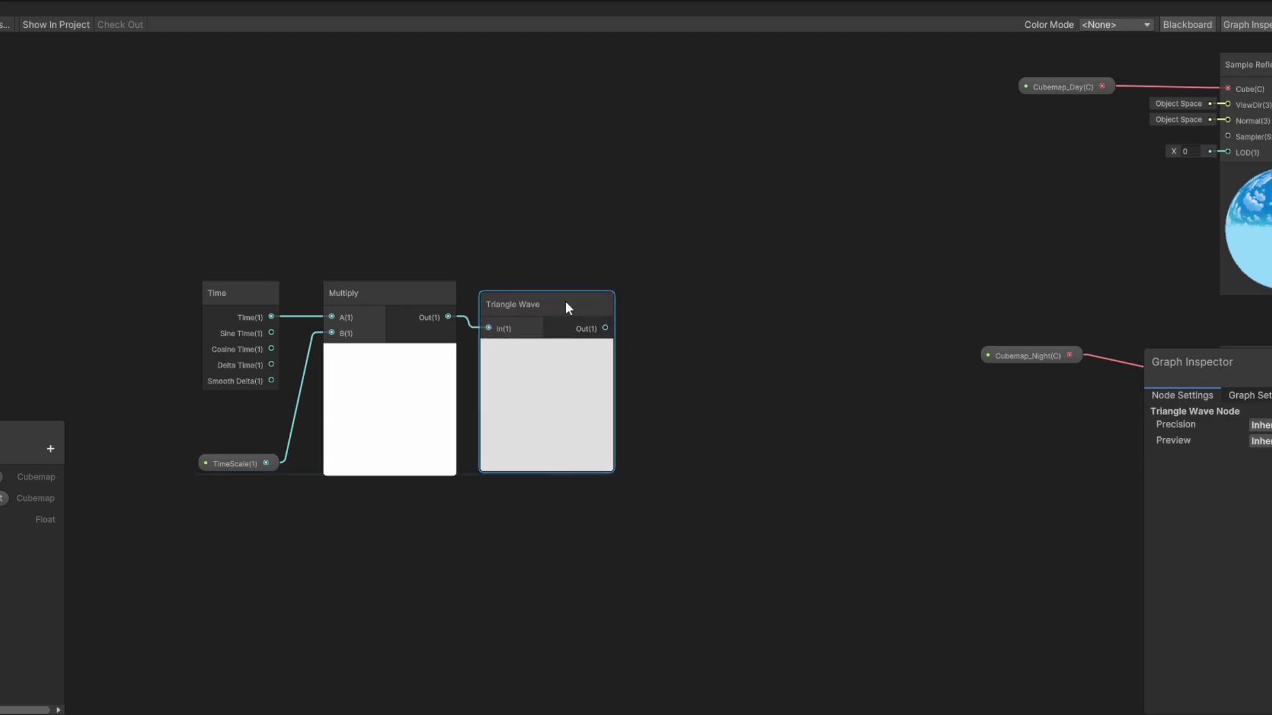
# Clamp the Triangle Wave output to the 0–1 range.
pyautogui.press('a')
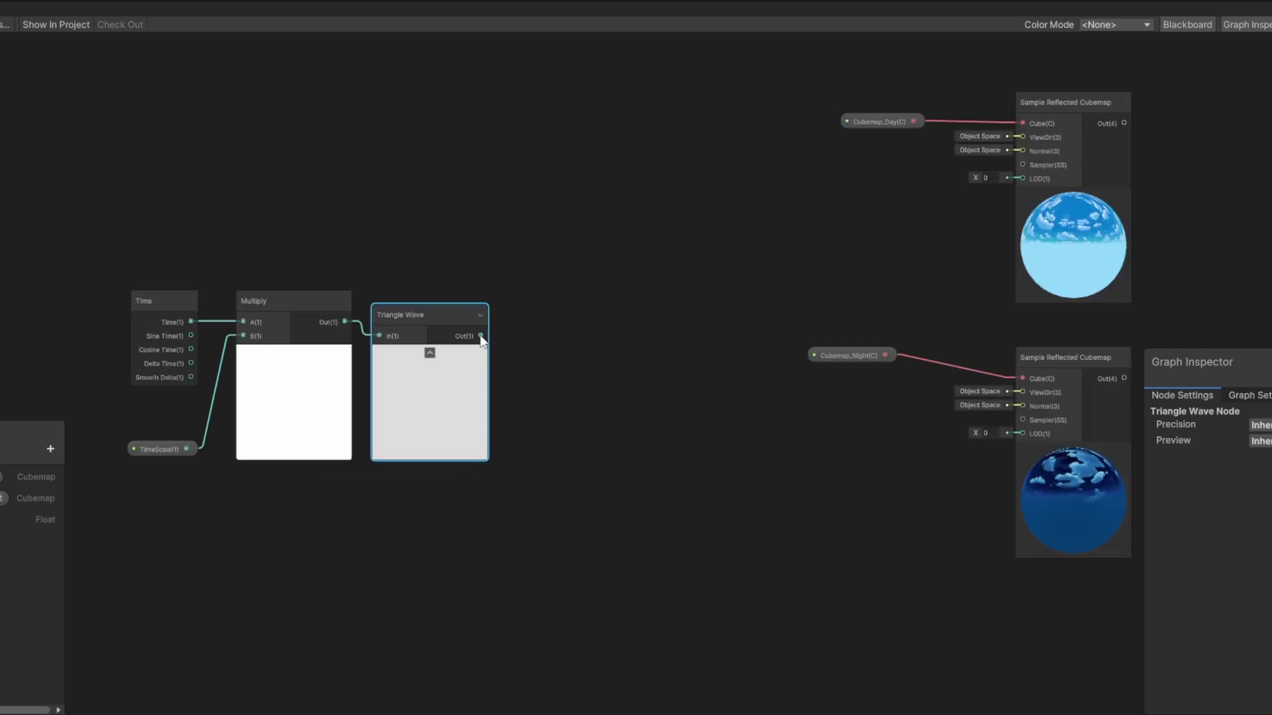
pyautogui.moveTo(480, 335); pyautogui.dragTo(539, 250)
pyautogui.write('Clamp')
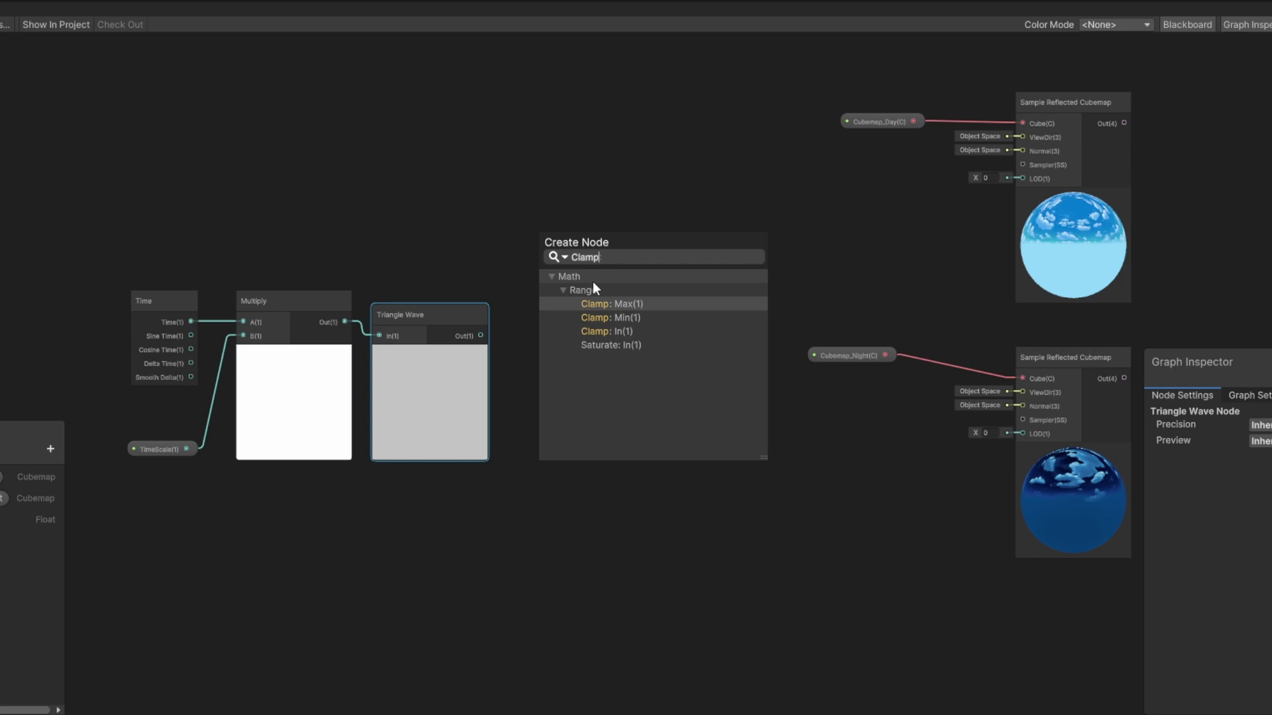
pyautogui.click(609, 331)
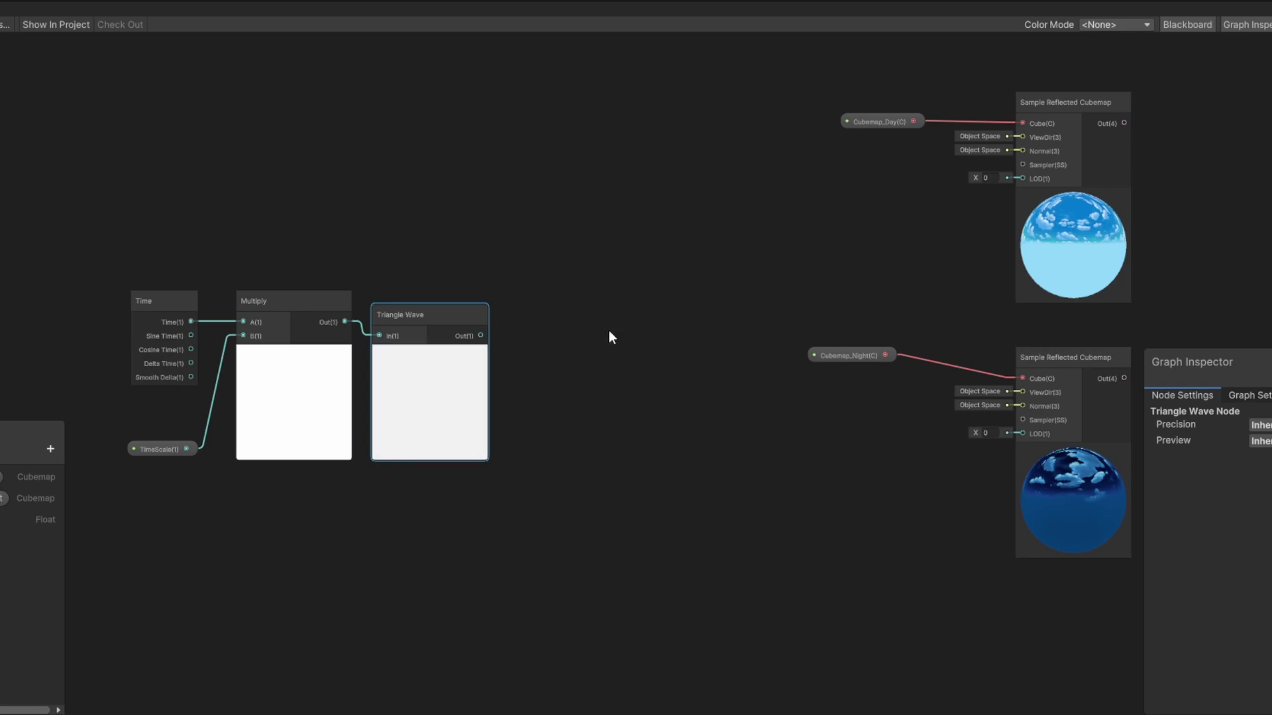
pyautogui.moveTo(595, 248); pyautogui.dragTo(614, 191)
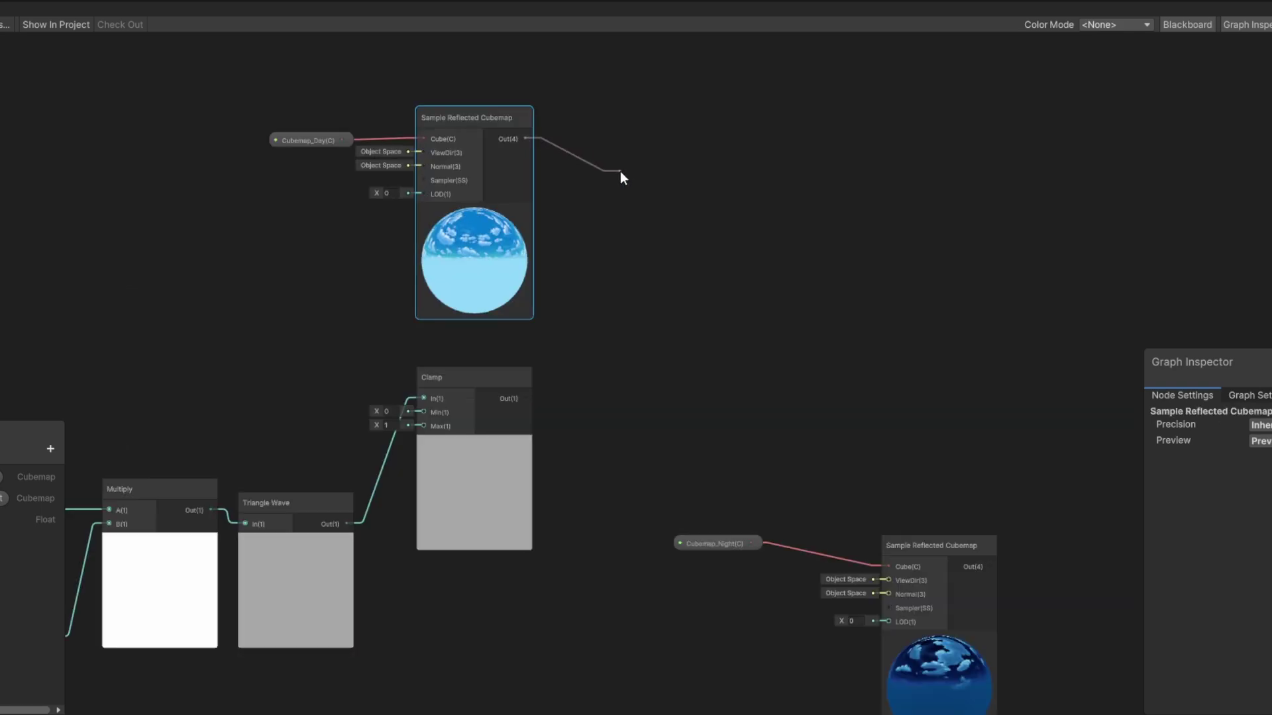
# Multiply the day cubemap sample by the Clamp result.
pyautogui.moveTo(620, 171); pyautogui.dragTo(640, 292)
pyautogui.write('Multi')
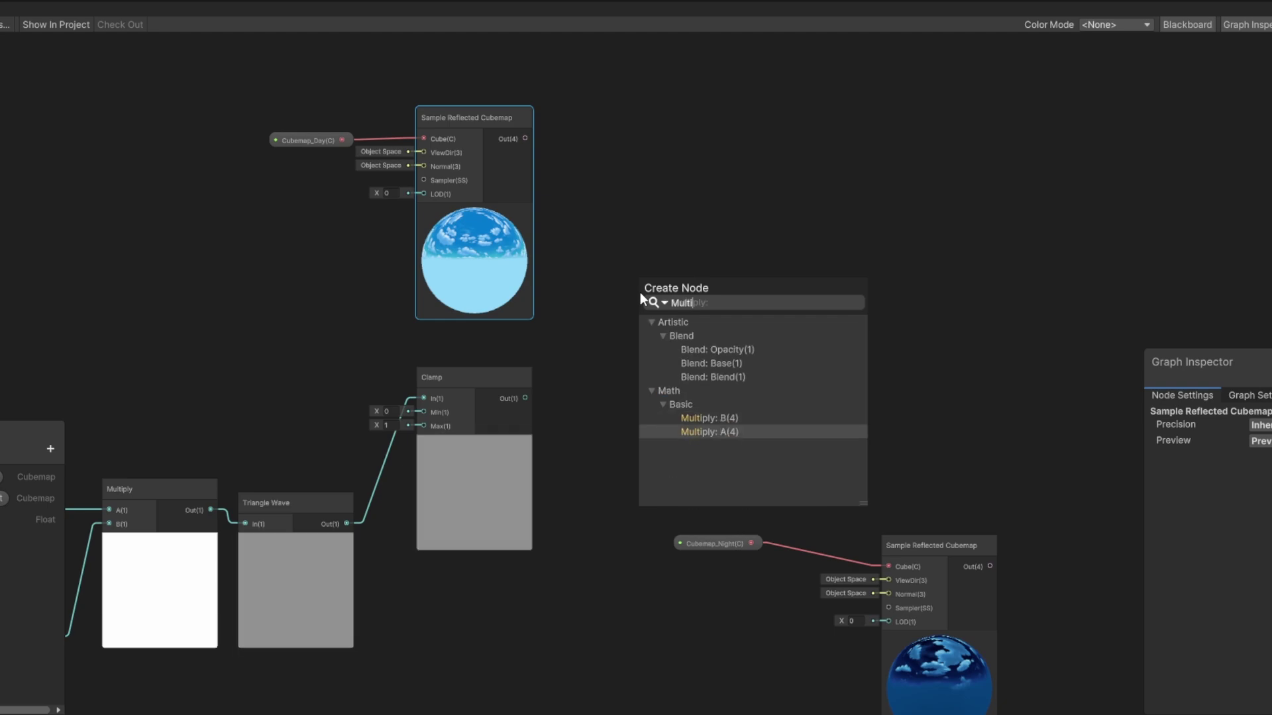
pyautogui.click(708, 432)
pyautogui.moveTo(525, 398); pyautogui.dragTo(638, 321)
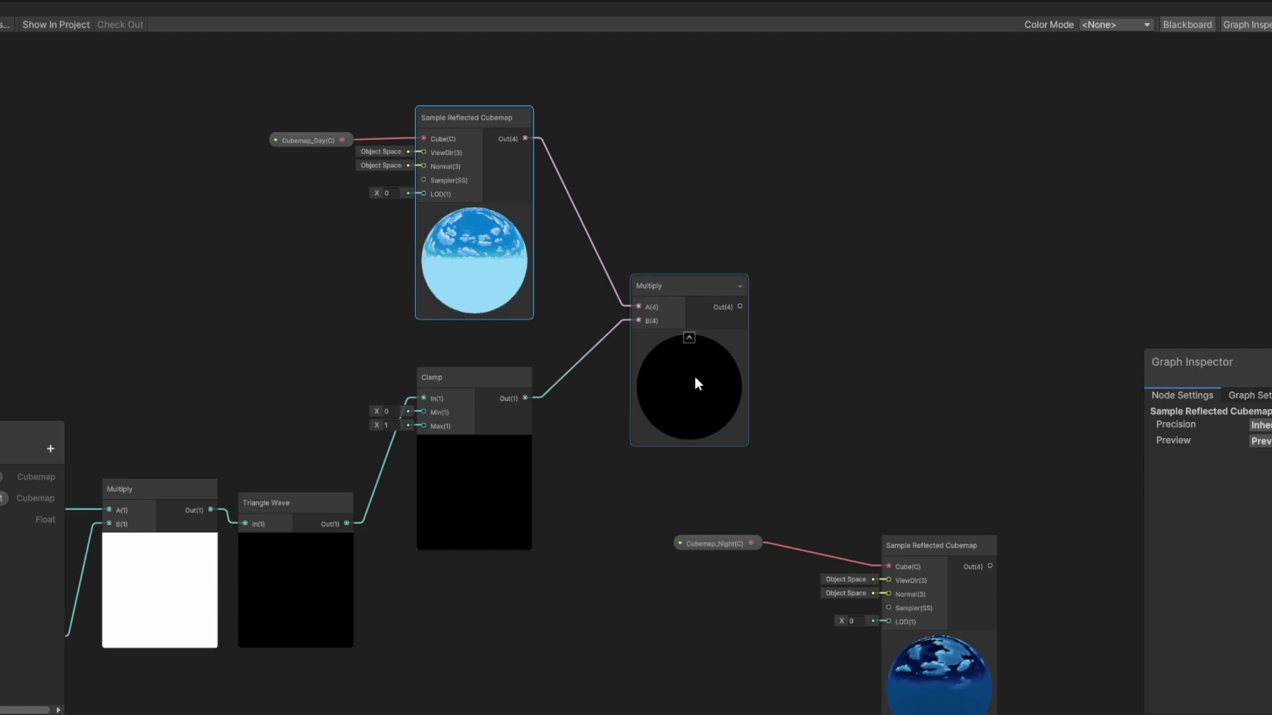
pyautogui.scroll(-1, 726, 376)
pyautogui.moveTo(821, 343); pyautogui.dragTo(840, 260, button='middle')
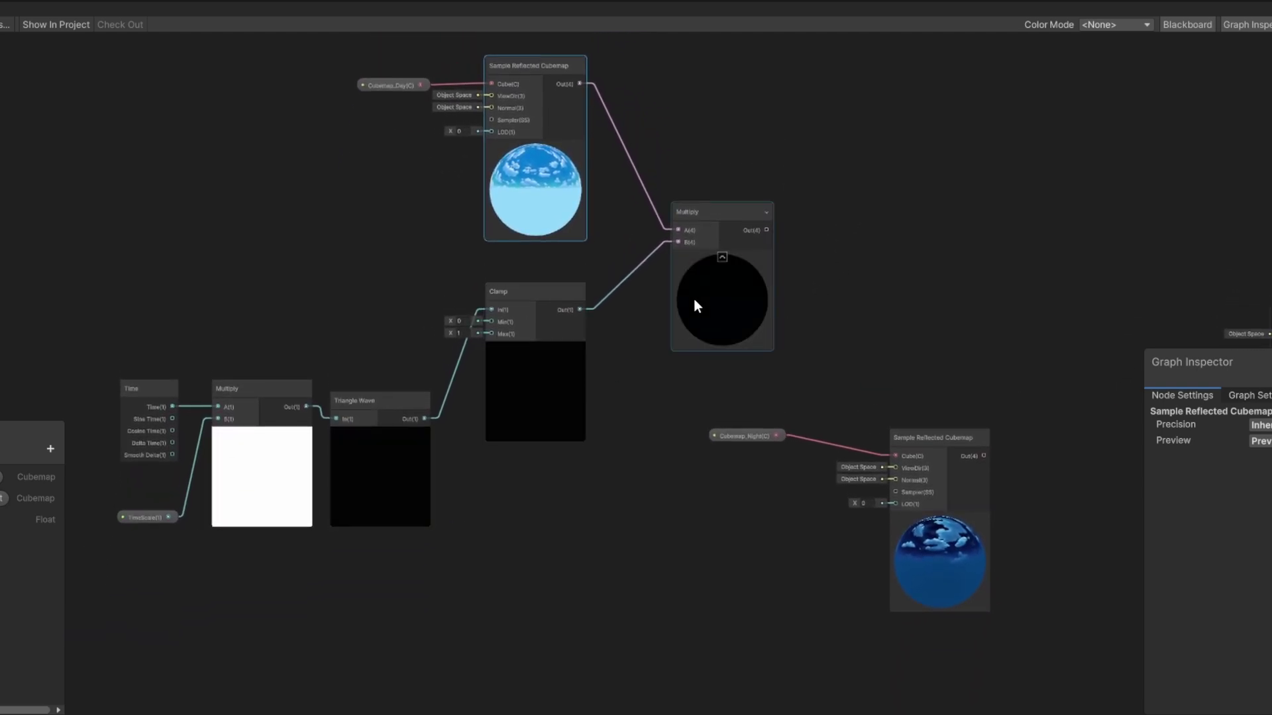
# Negate the Triangle Wave output and clamp the negated value.
pyautogui.scroll(-2, 542, 440)
pyautogui.moveTo(530, 428); pyautogui.dragTo(550, 371, button='middle')
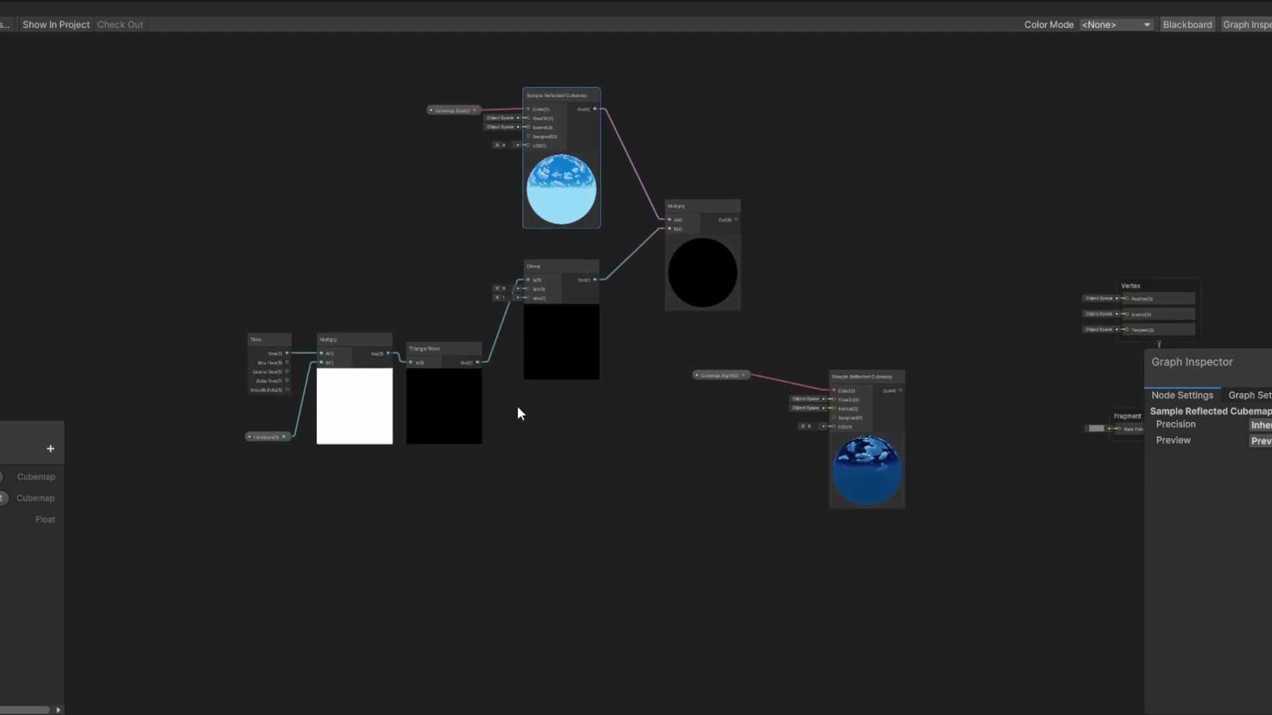
pyautogui.scroll(2, 518, 407)
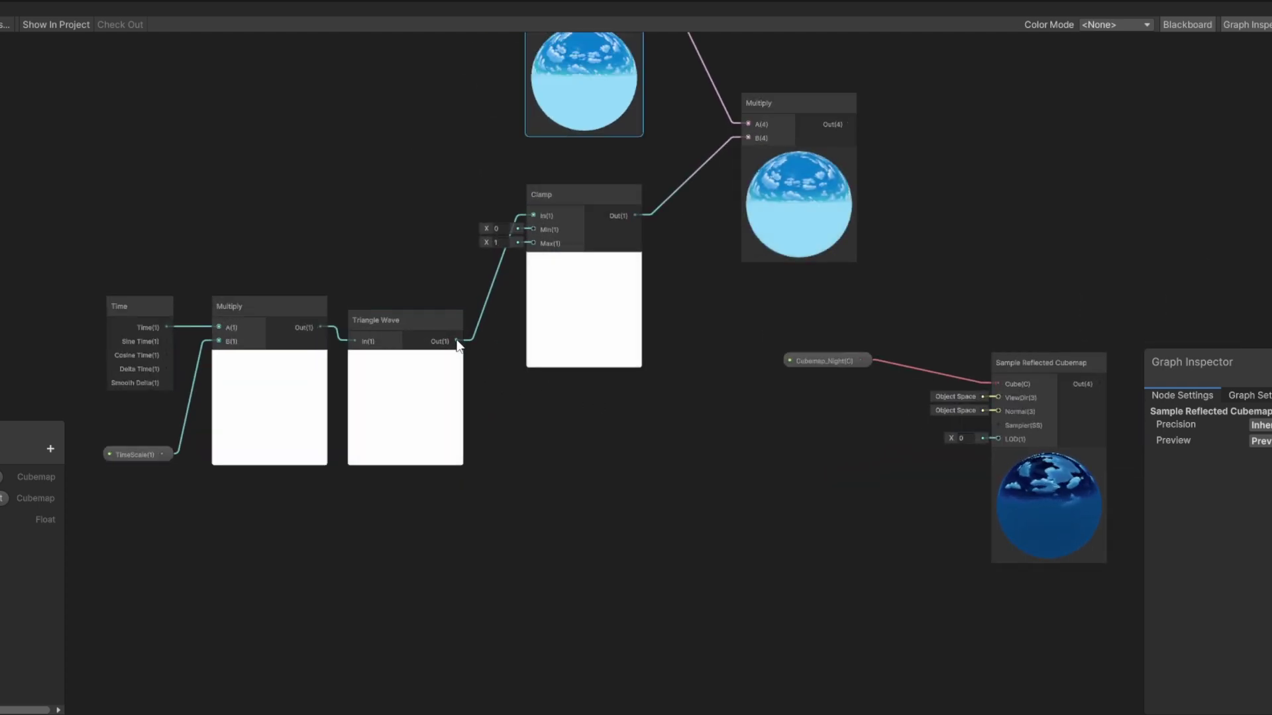
pyautogui.moveTo(457, 342); pyautogui.dragTo(514, 503)
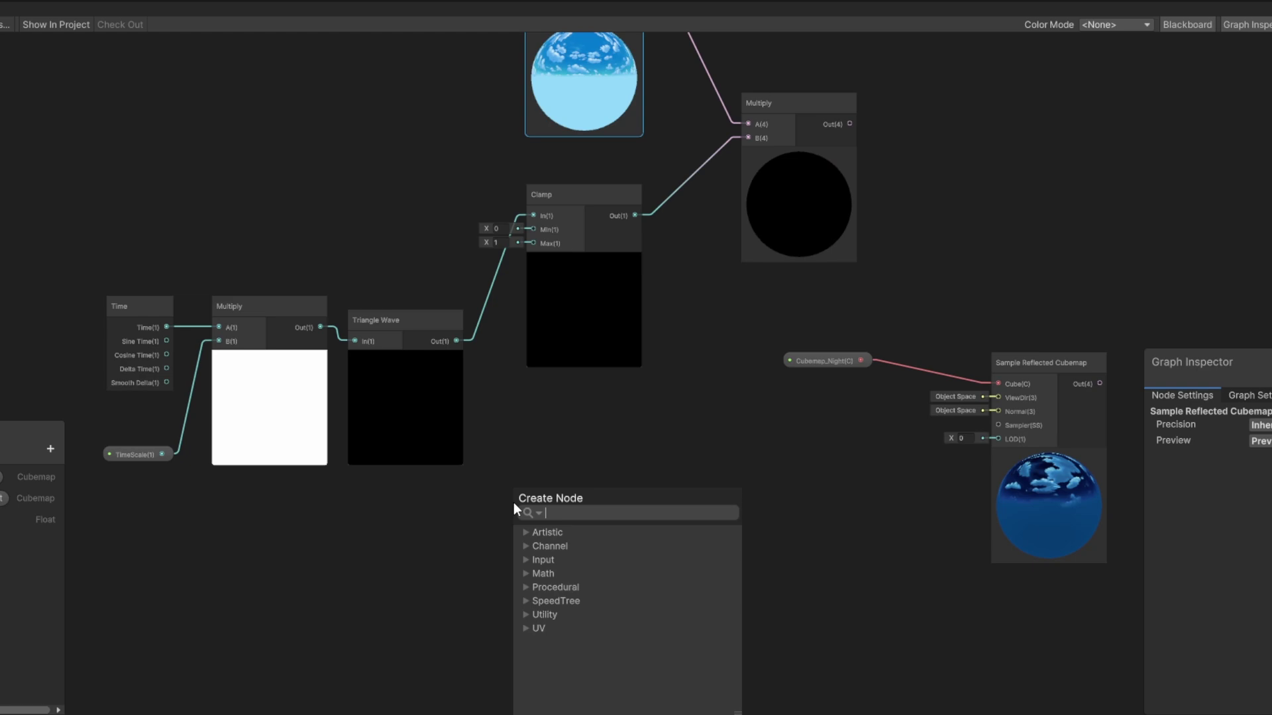
pyautogui.write('neg')
pyautogui.press('Return')
pyautogui.scroll(-1, 696, 509)
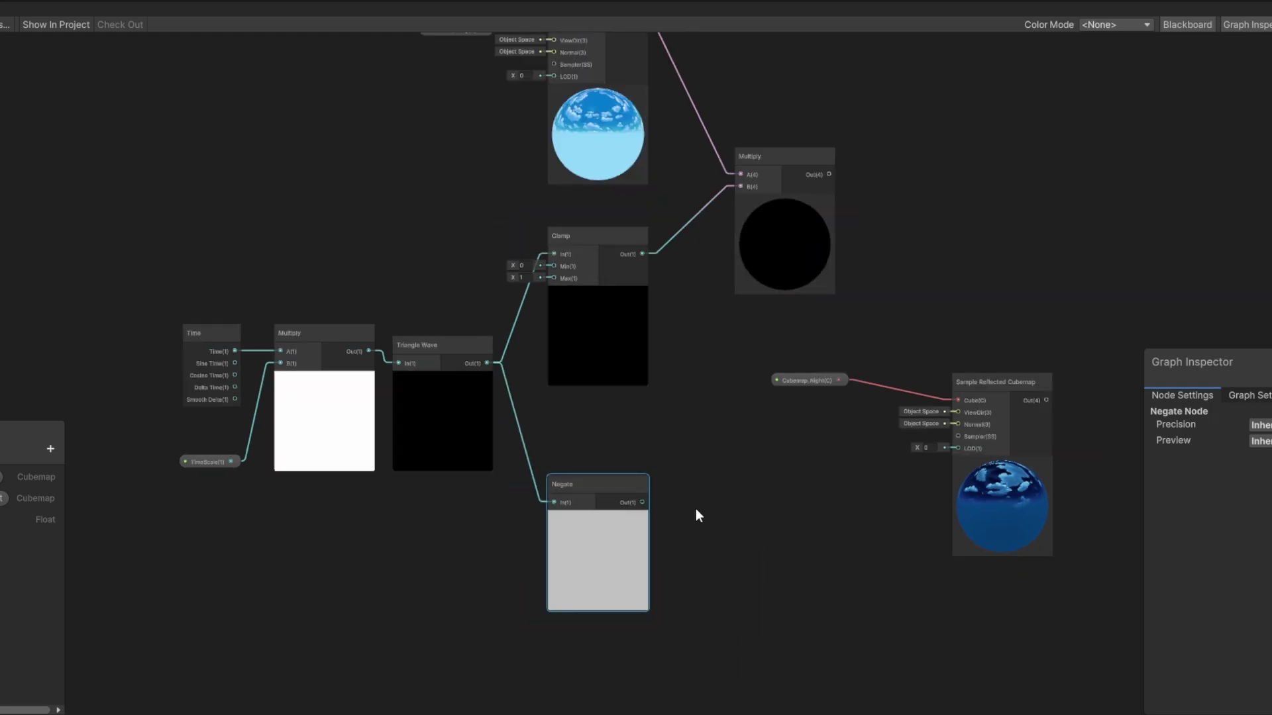
pyautogui.moveTo(695, 516); pyautogui.dragTo(589, 407, button='middle')
pyautogui.moveTo(535, 395); pyautogui.dragTo(650, 376)
pyautogui.write('Clamp')
pyautogui.click(645, 481)
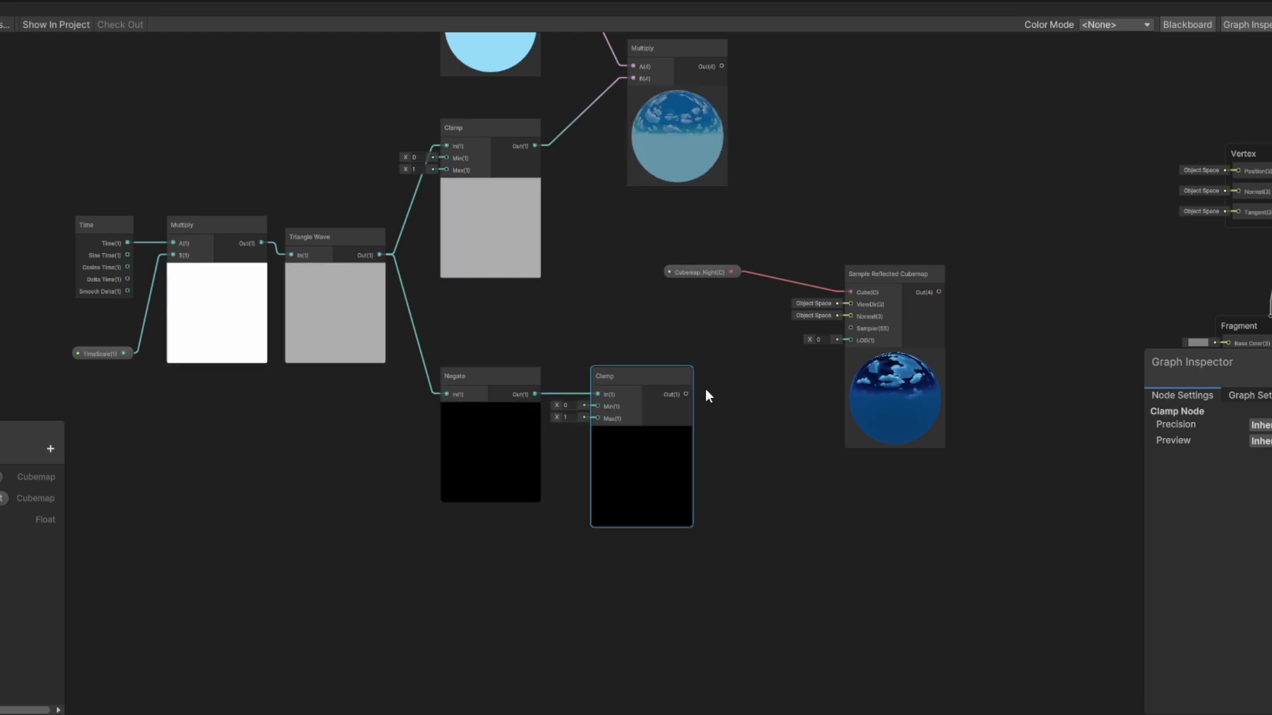
# Move the night cubemap nodes below and multiply the night sample by the lower Clamp.
pyautogui.moveTo(705, 396); pyautogui.dragTo(626, 308, button='middle')
pyautogui.moveTo(630, 185); pyautogui.dragTo(451, 596)
pyautogui.moveTo(823, 191); pyautogui.dragTo(577, 505)
pyautogui.moveTo(449, 597); pyautogui.dragTo(423, 497)
pyautogui.click(549, 501)
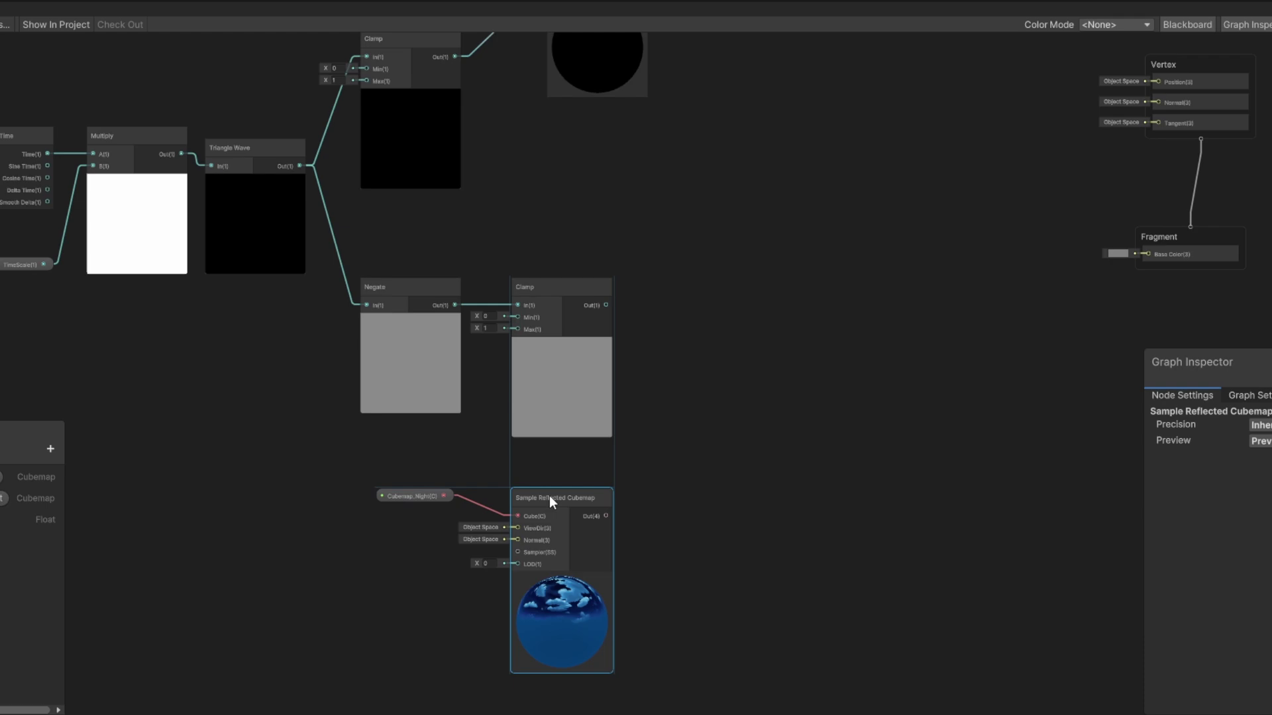
pyautogui.moveTo(605, 516); pyautogui.dragTo(747, 363)
pyautogui.write('mul')
pyautogui.click(797, 388)
pyautogui.moveTo(606, 304); pyautogui.dragTo(740, 295)
pyautogui.scroll(-2, 755, 252)
pyautogui.moveTo(769, 208); pyautogui.dragTo(681, 346, button='middle')
pyautogui.moveTo(530, 146); pyautogui.dragTo(651, 197)
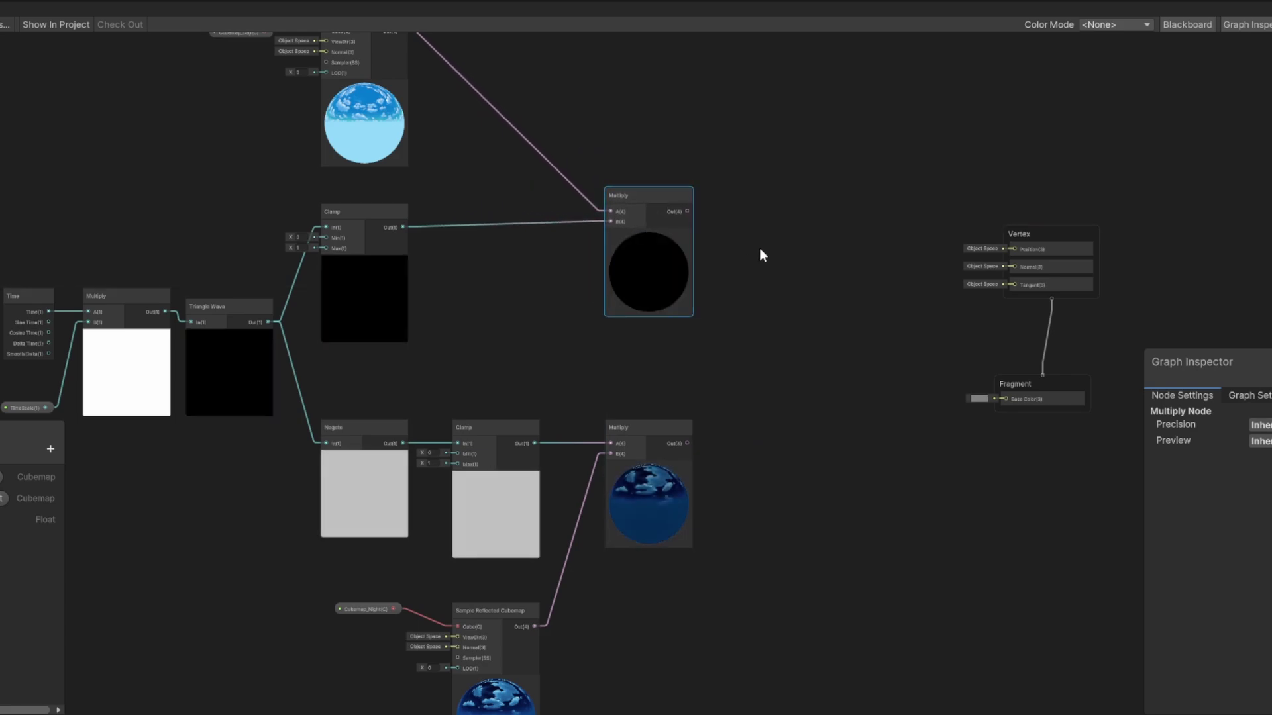
# Sum the day and night Multiply outputs with an Add node.
pyautogui.moveTo(814, 242); pyautogui.dragTo(806, 243, button='middle')
pyautogui.press('space')
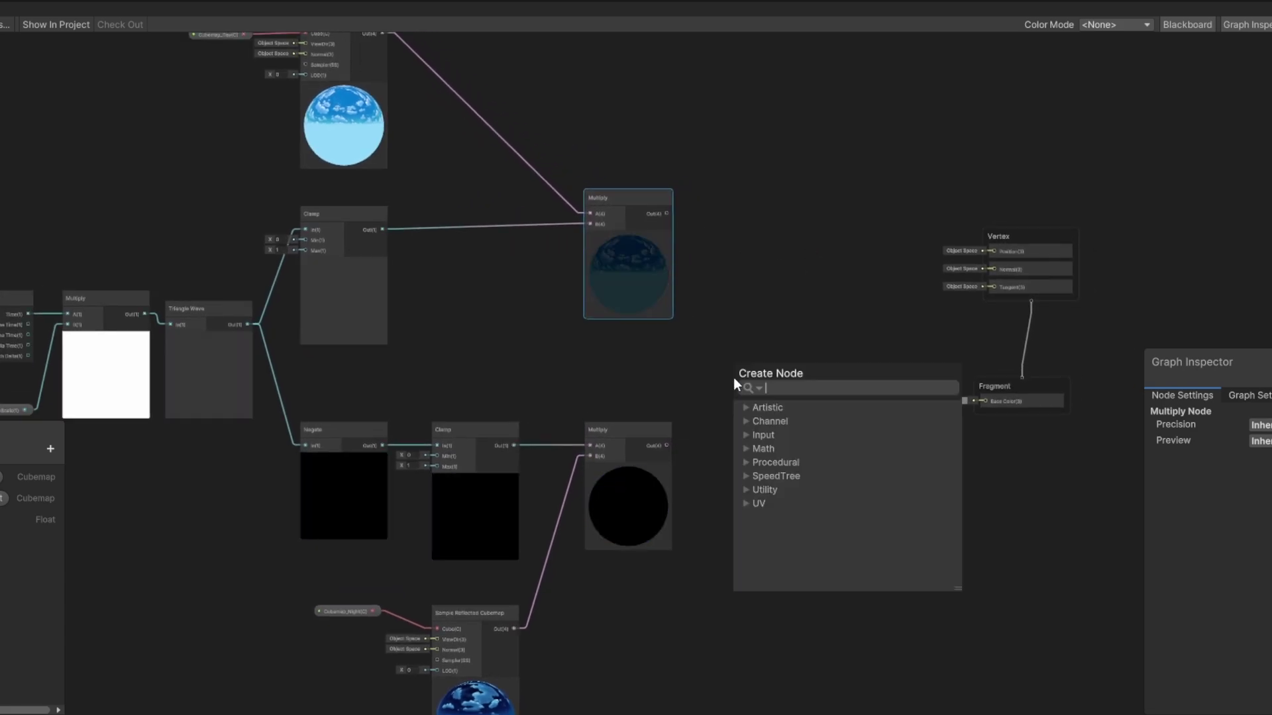
pyautogui.write('add')
pyautogui.click(808, 446)
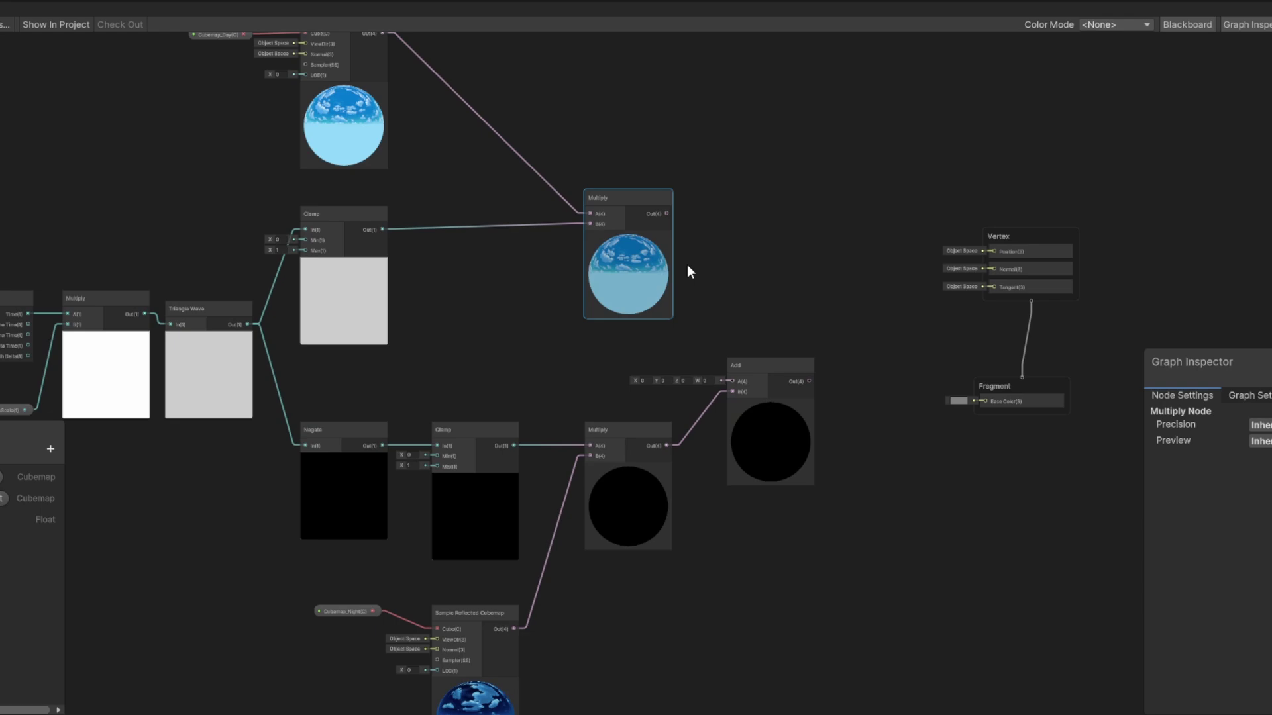
pyautogui.moveTo(666, 213); pyautogui.dragTo(981, 400)
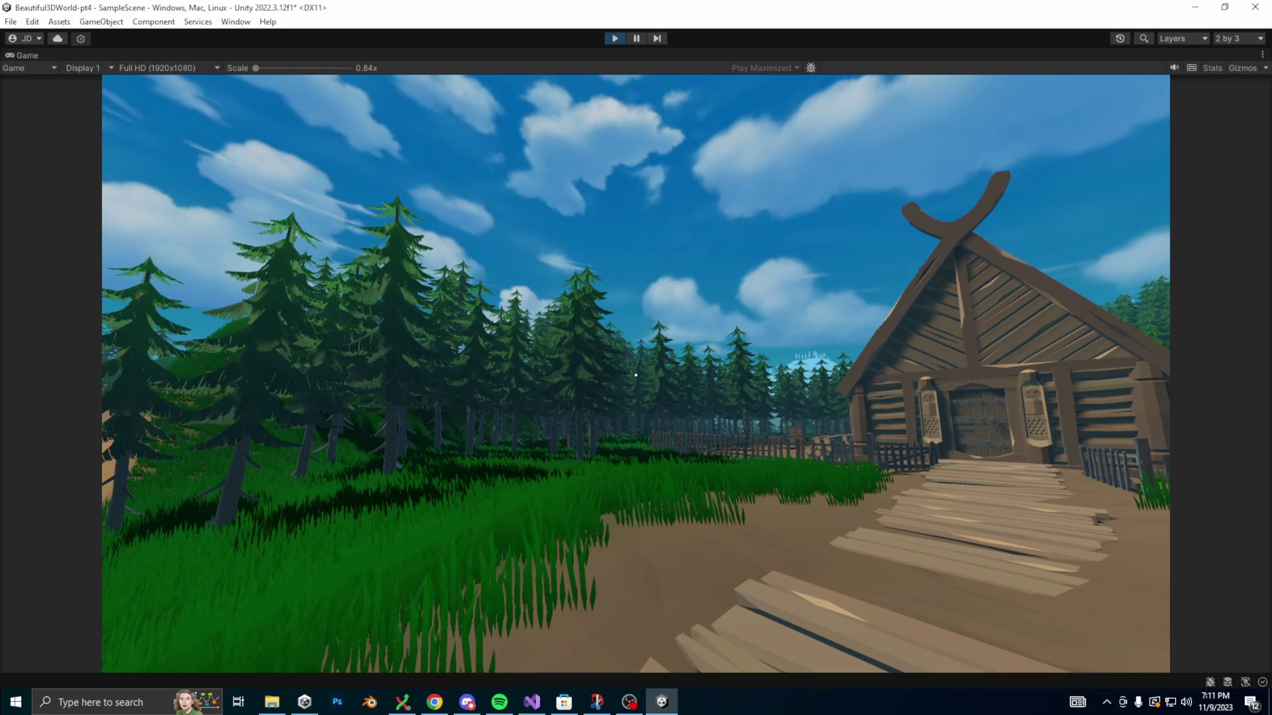
# Give the SkyboxBlender material a TimeScale of 0.2 and test the sky cycle in play mode.
pyautogui.hotkey('ctrl', 'p')
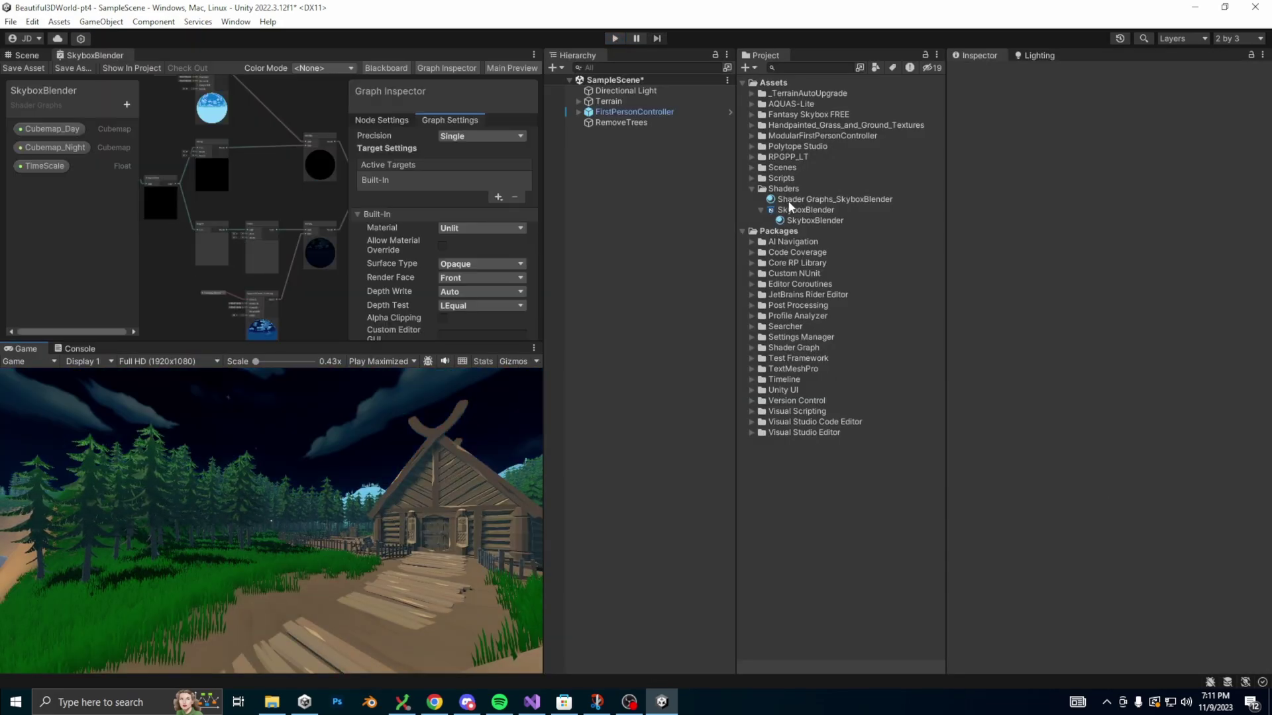
pyautogui.click(790, 202)
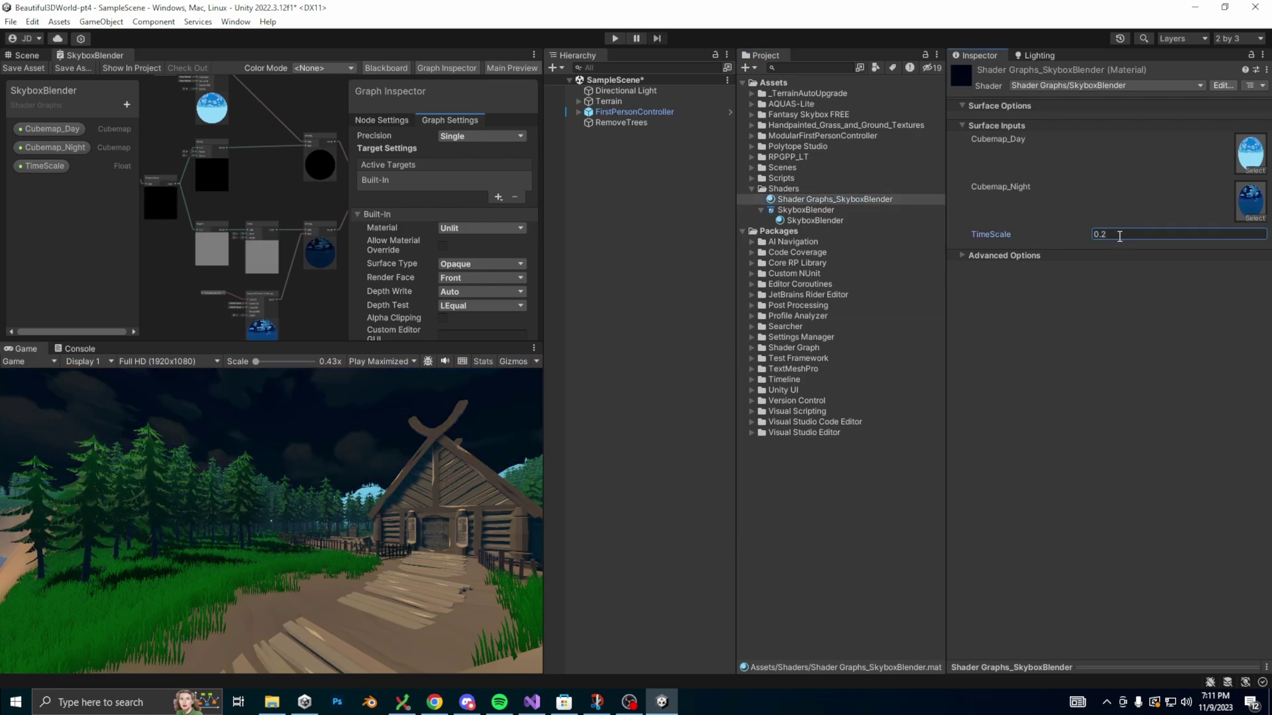
pyautogui.click(615, 38)
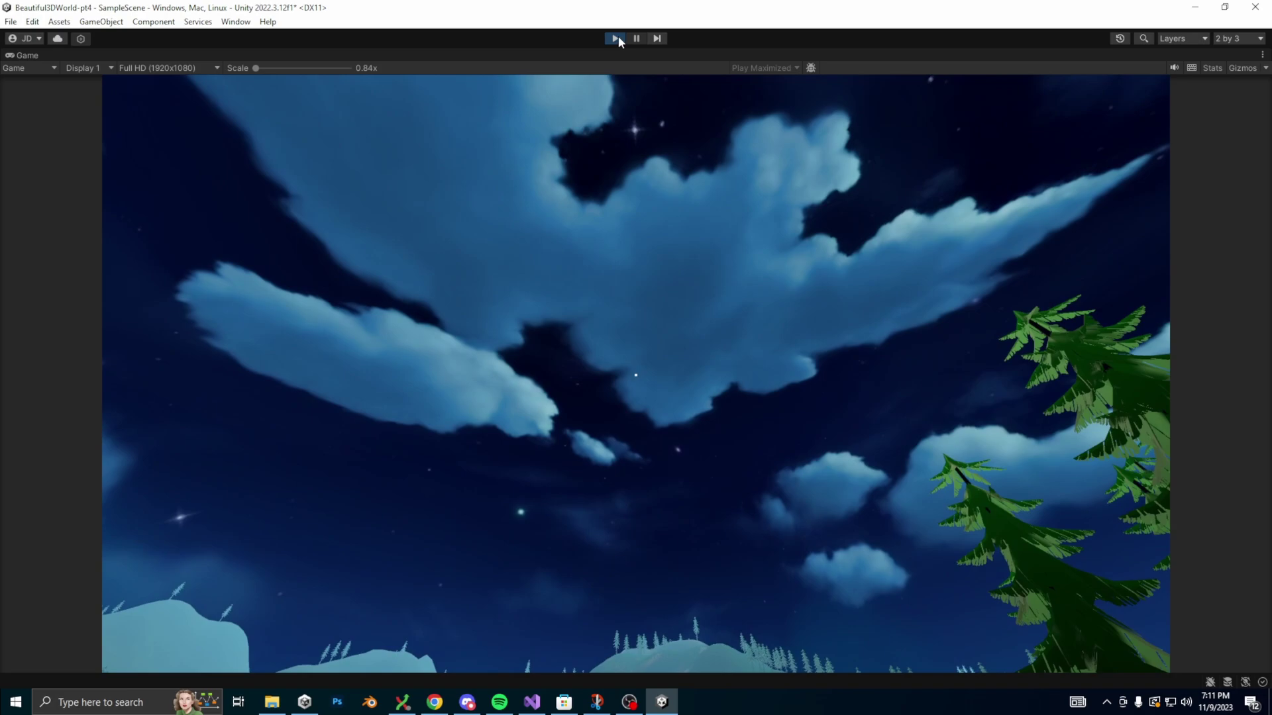
pyautogui.click(615, 38)
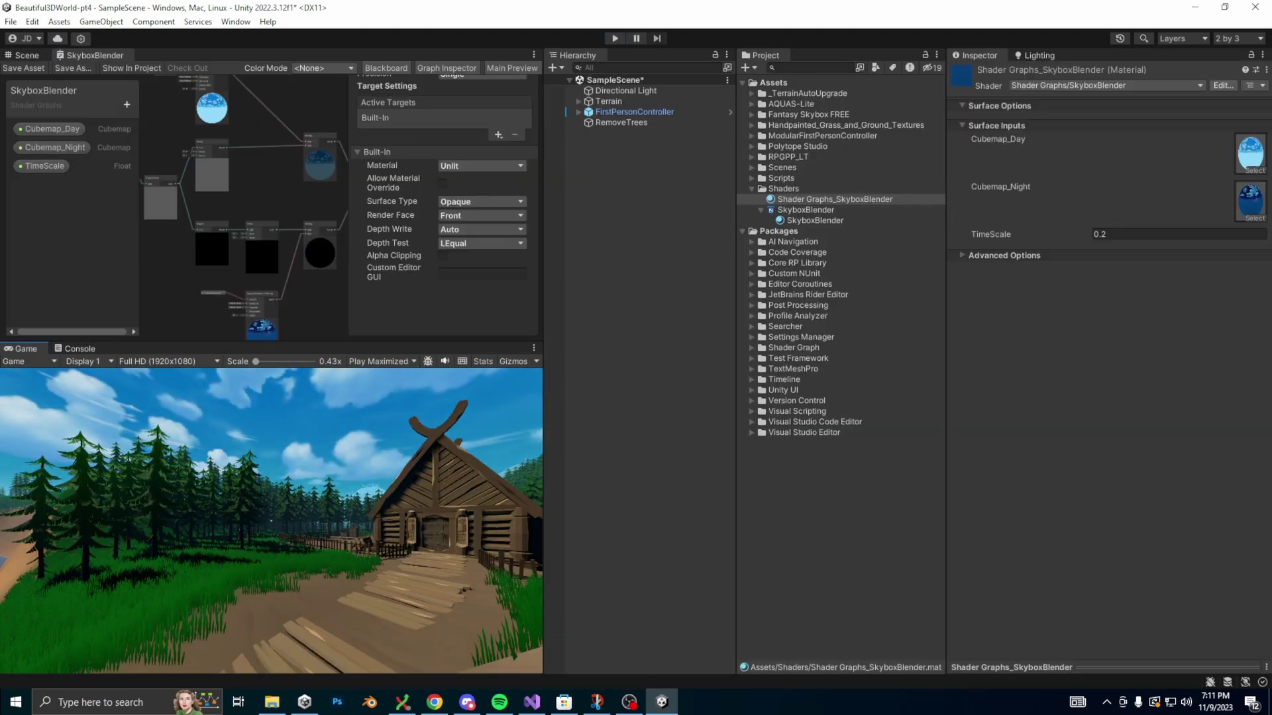
# Replace the Triangle Wave–Clamp link with an Add node fed by the Triangle Wave.
pyautogui.click(639, 276)
pyautogui.doubleClick(94, 55)
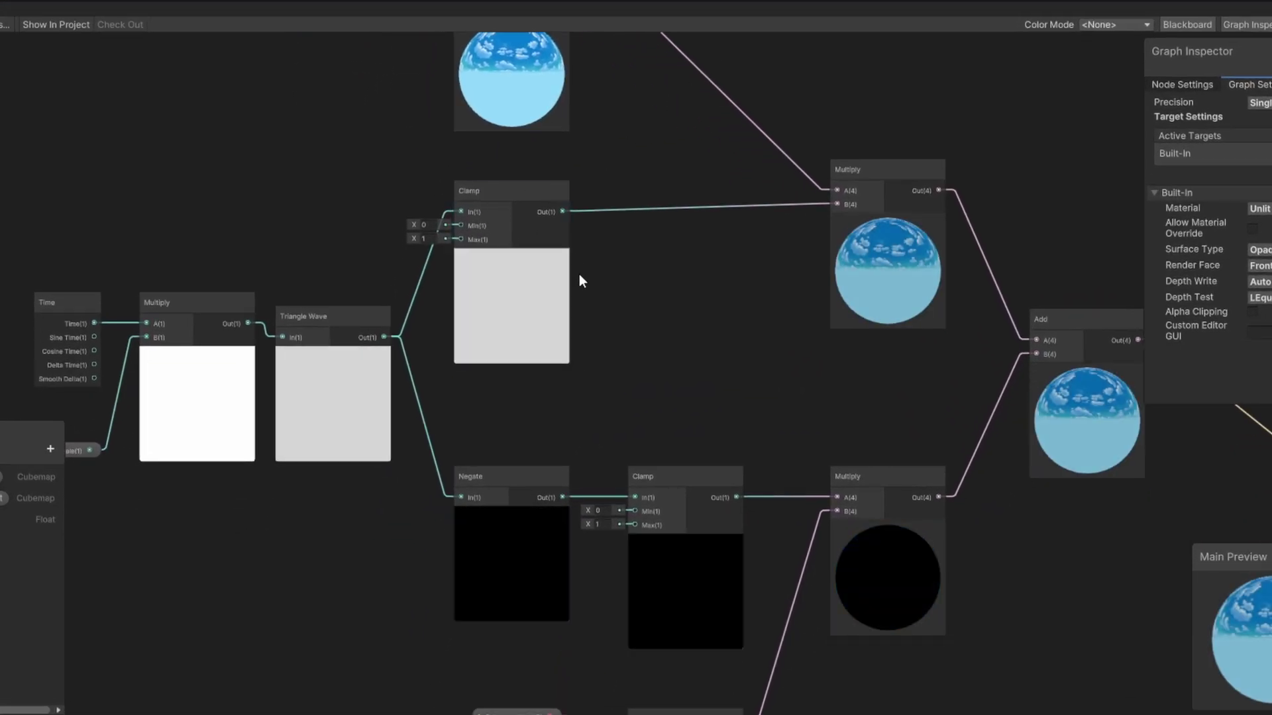
pyautogui.moveTo(527, 190); pyautogui.dragTo(634, 185)
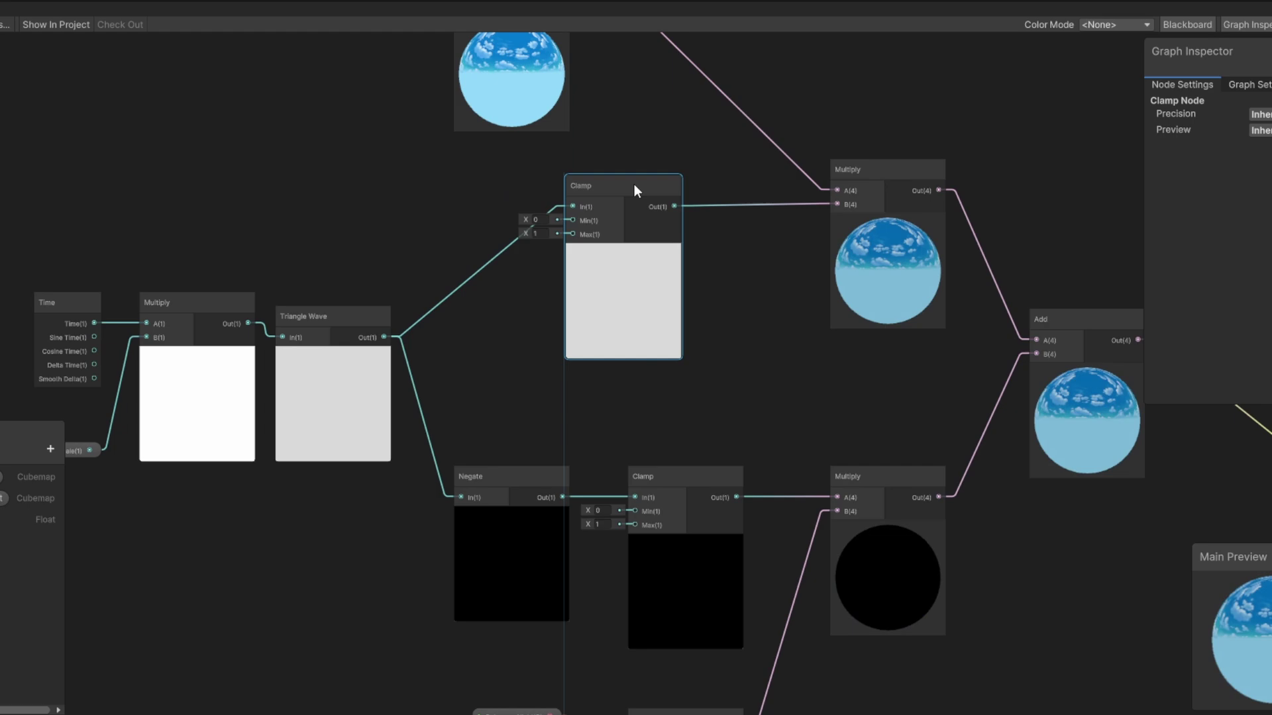
pyautogui.rightClick(493, 255)
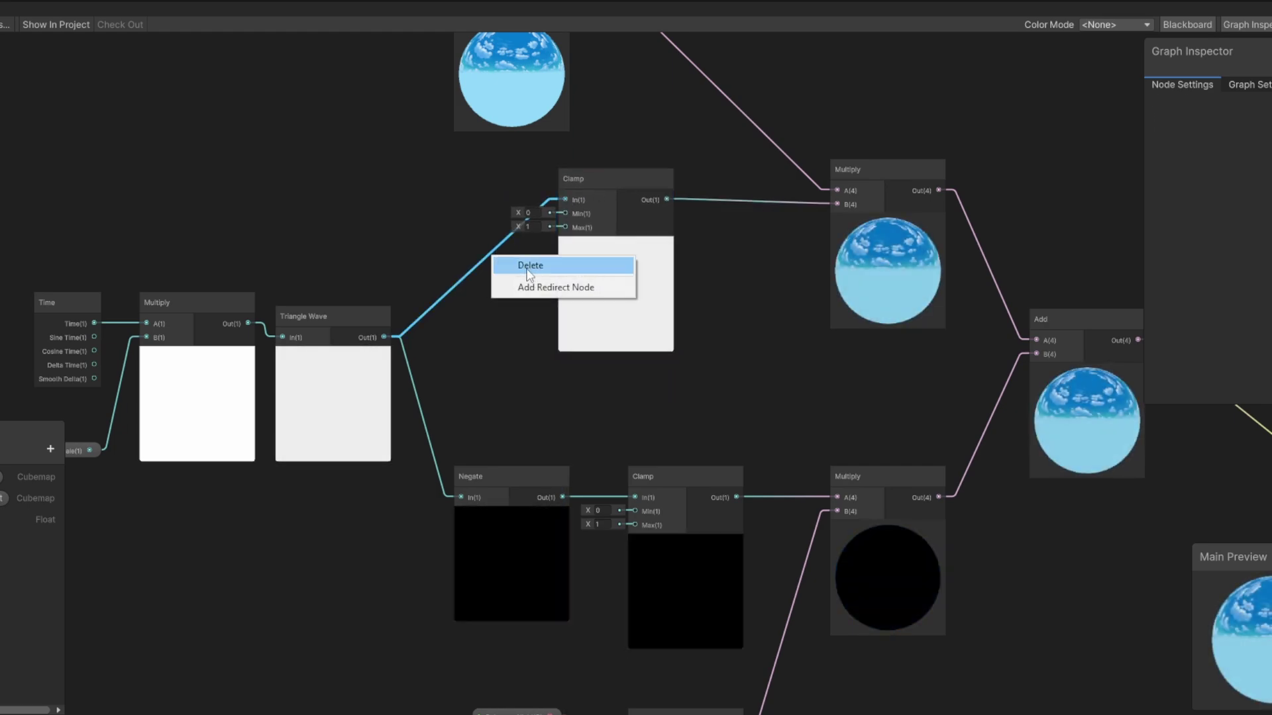
pyautogui.click(528, 267)
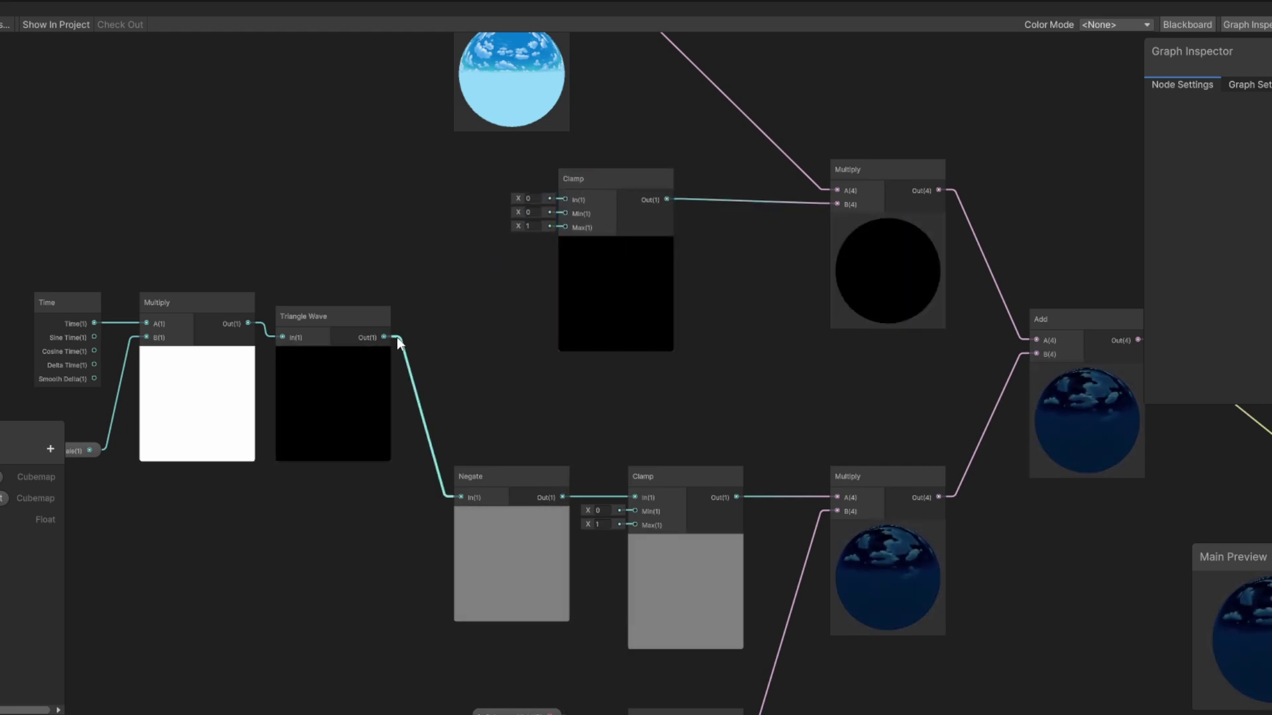
pyautogui.moveTo(456, 256); pyautogui.dragTo(455, 256)
pyautogui.write('Add')
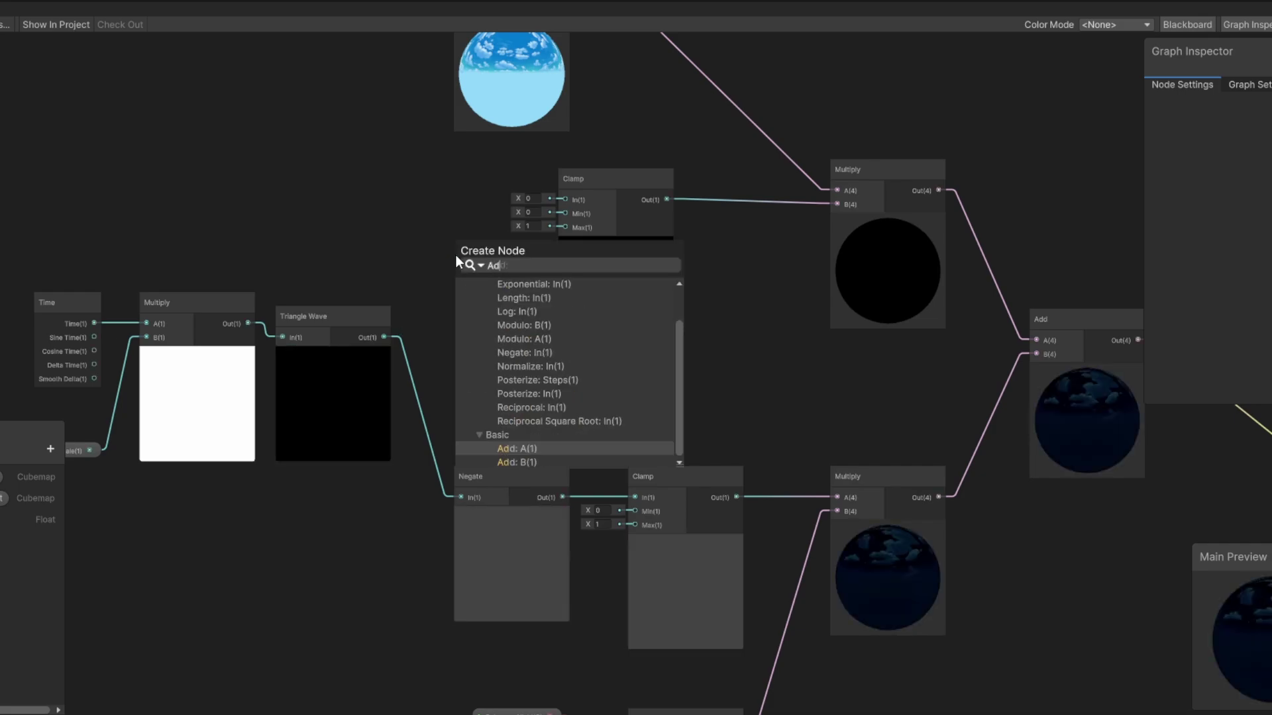
pyautogui.click(523, 326)
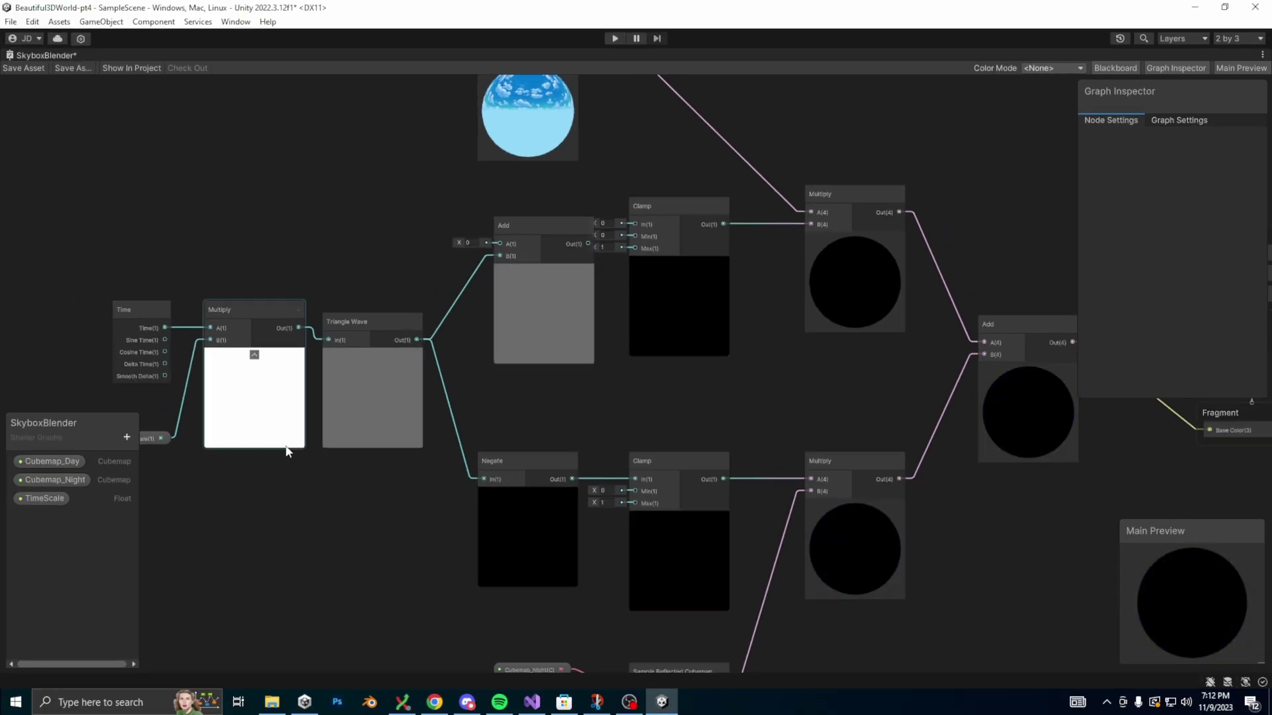
# Create a Float property BlendValue defaulting to 0.5 and wire it into the Add's A input.
pyautogui.click(126, 437)
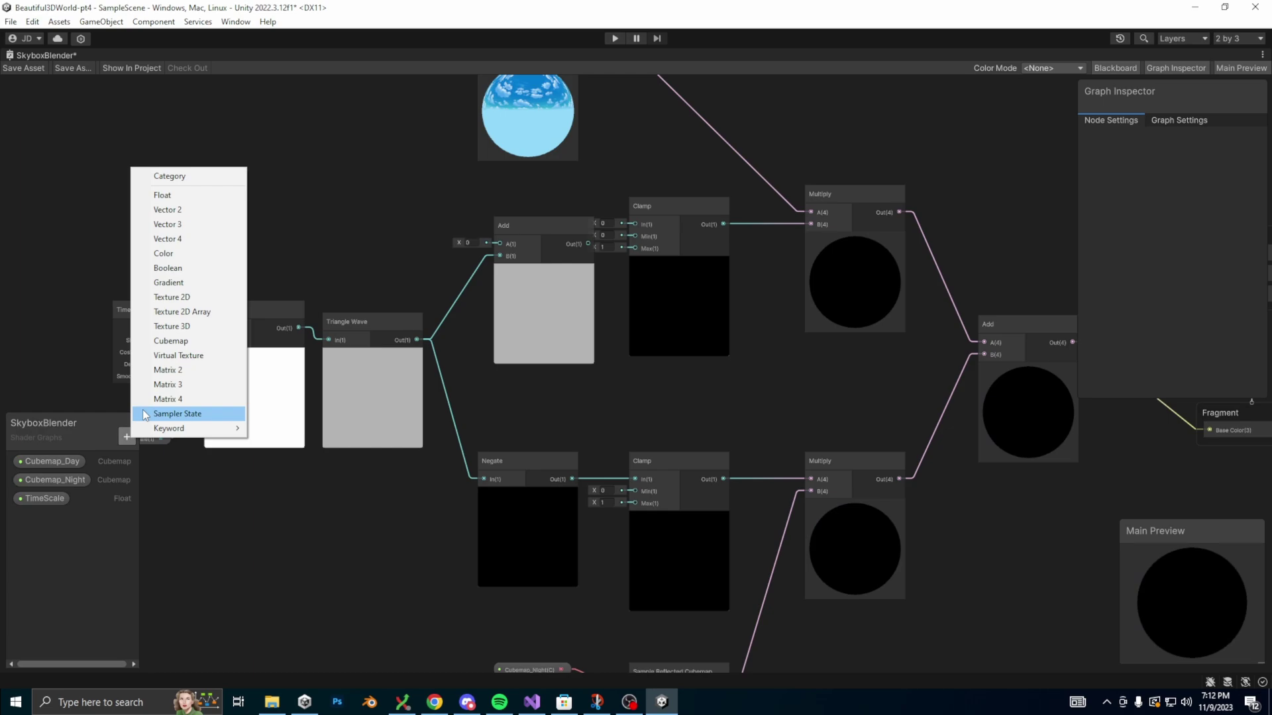
pyautogui.click(165, 195)
pyautogui.write('BlendValue')
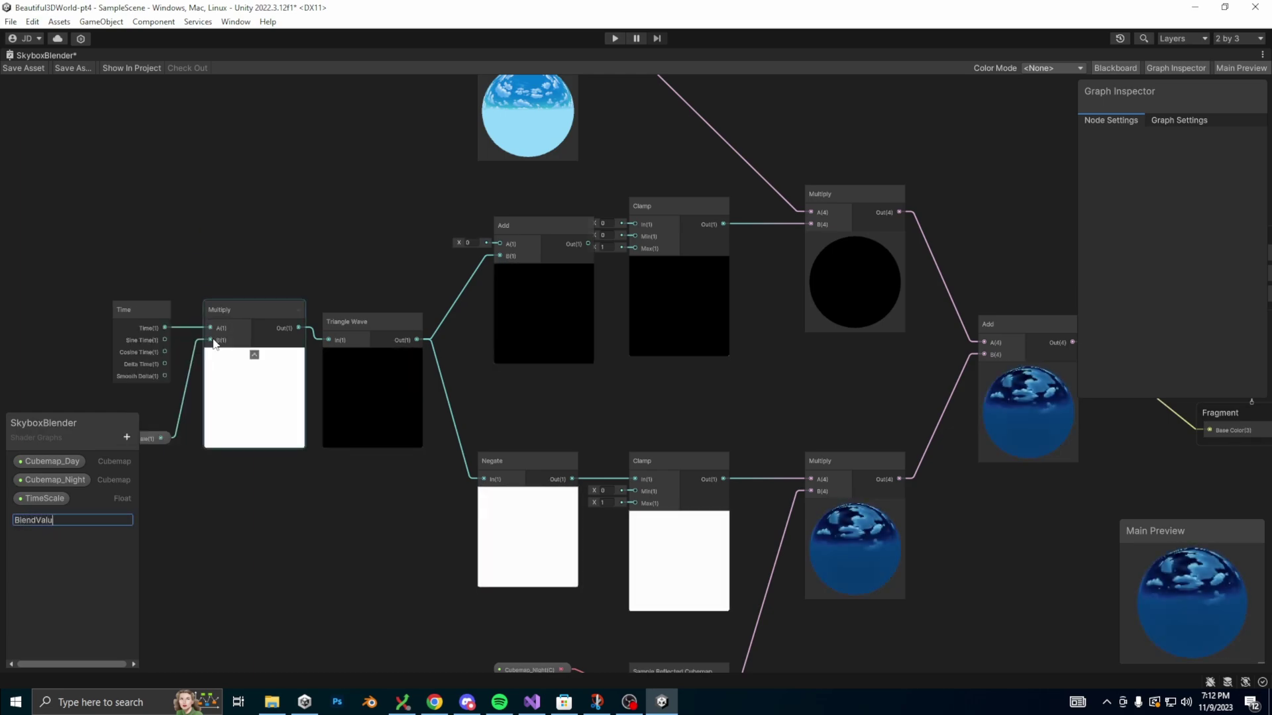
pyautogui.press('Return')
pyautogui.click(44, 517)
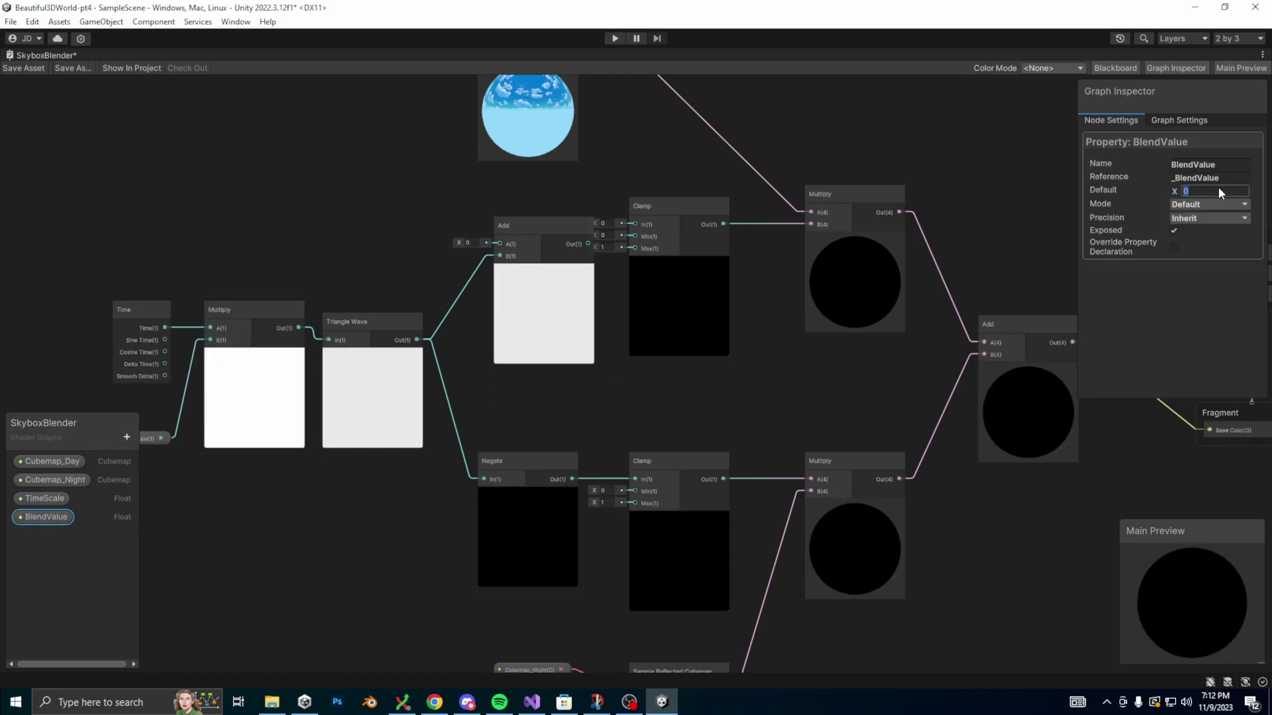
pyautogui.click(1216, 190)
pyautogui.write('0.5')
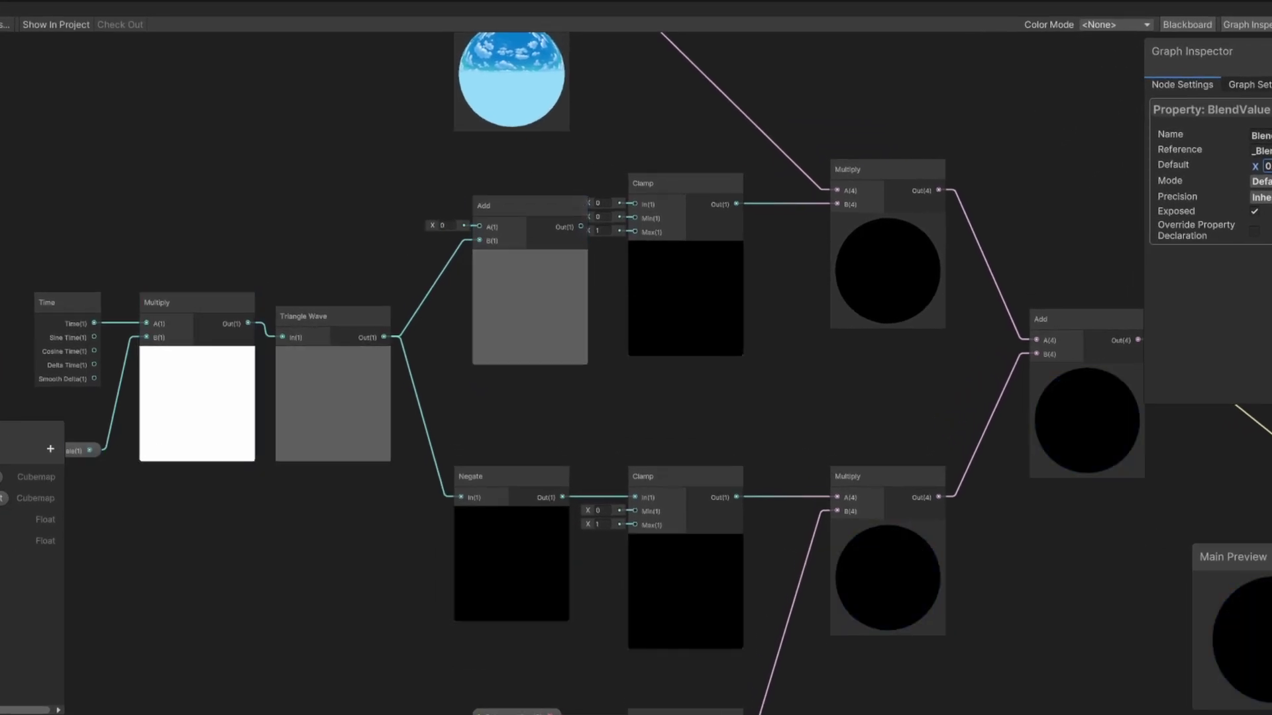
pyautogui.moveTo(175, 324); pyautogui.dragTo(426, 203)
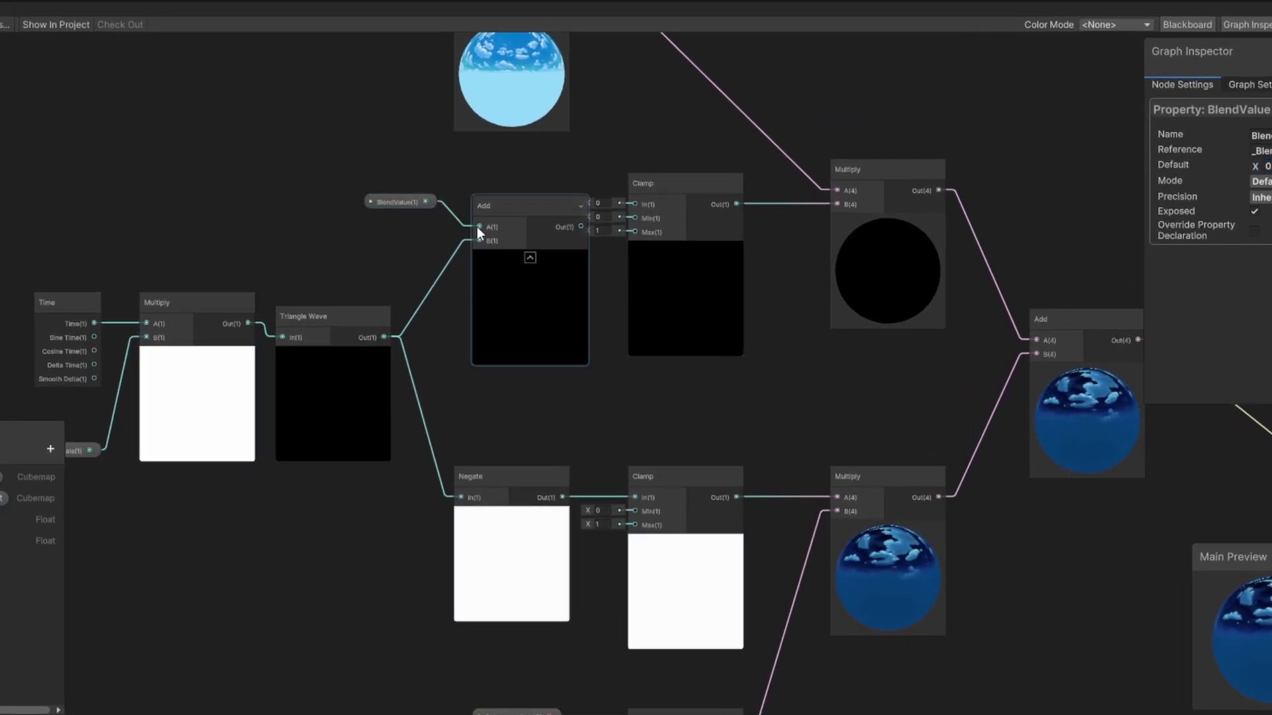
# Feed the upper Add into its Clamp and insert a BlendValue-fed Add between Negate and Clamp.
pyautogui.press('a')
pyautogui.moveTo(566, 228); pyautogui.dragTo(592, 234)
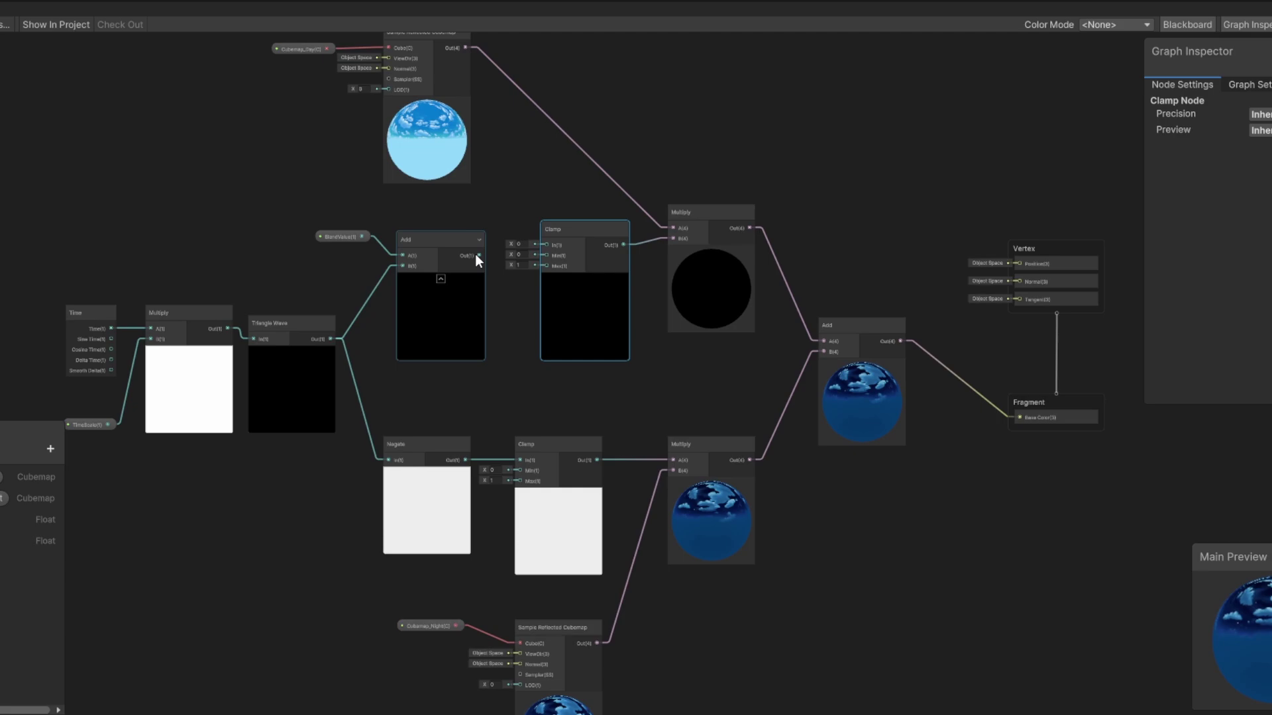
pyautogui.moveTo(478, 255); pyautogui.dragTo(542, 240)
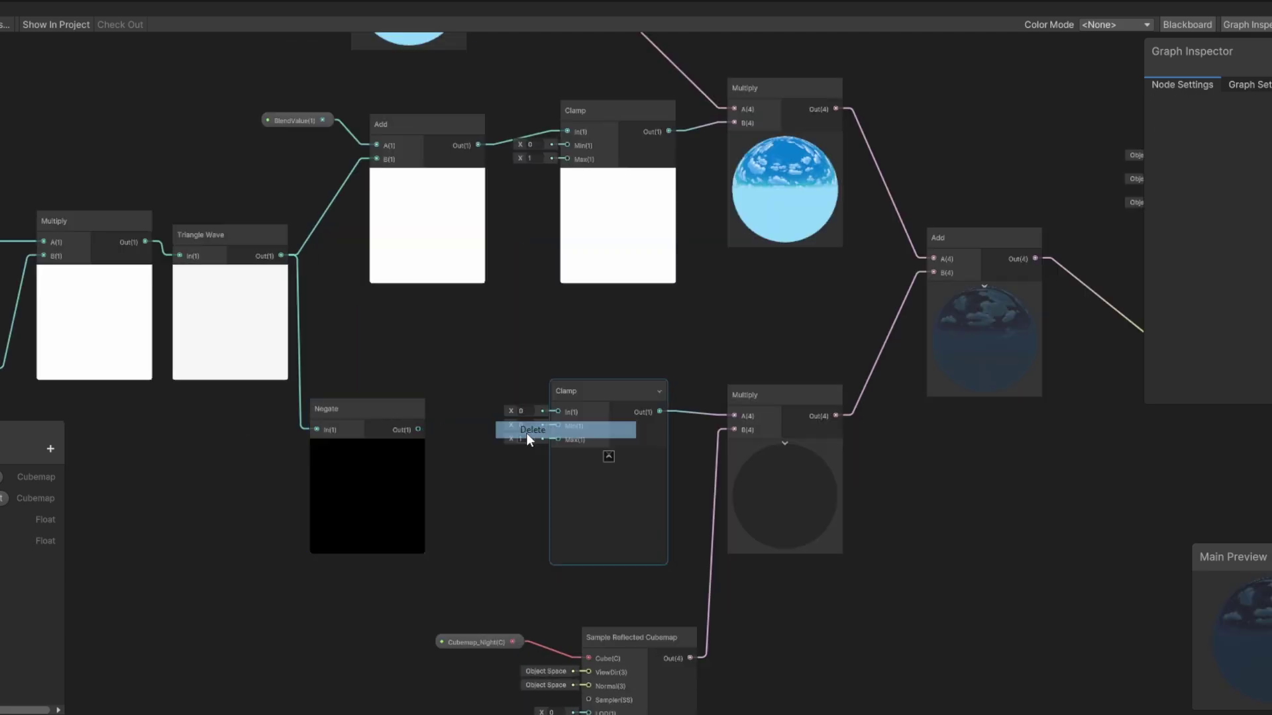
pyautogui.click(531, 429)
pyautogui.press('space')
pyautogui.write('add')
pyautogui.click(530, 519)
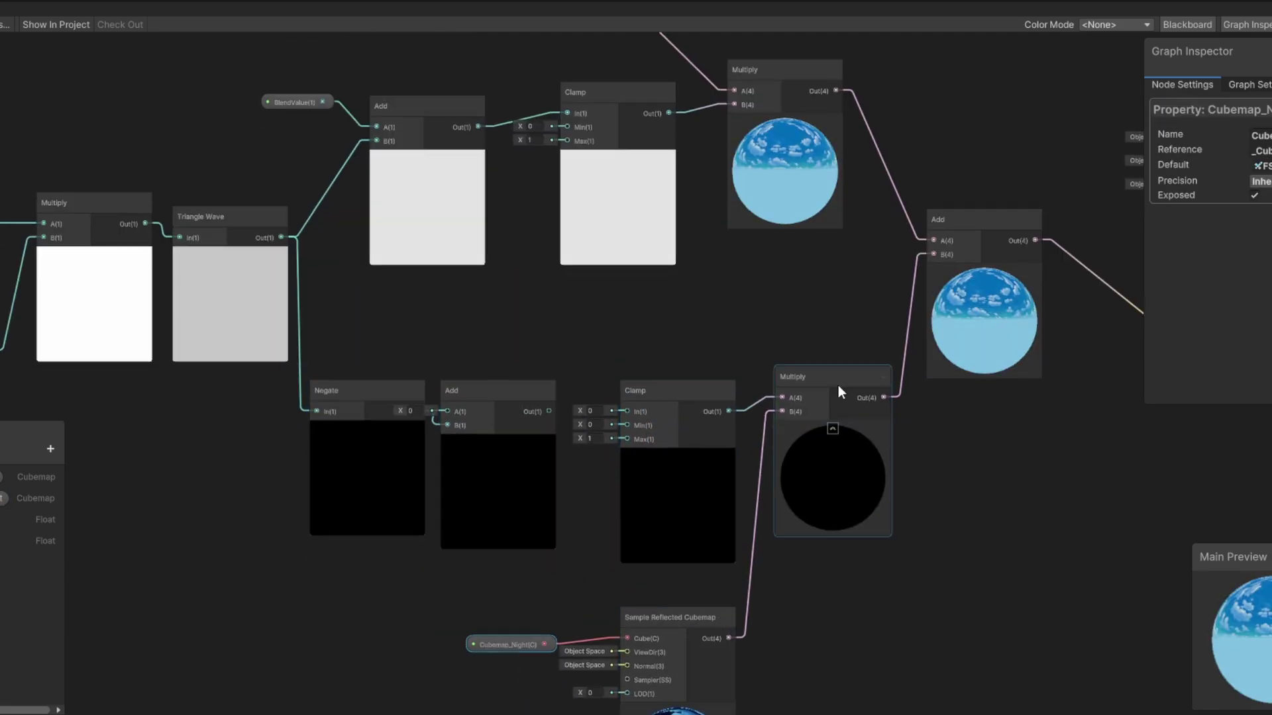
pyautogui.moveTo(658, 619); pyautogui.dragTo(717, 617)
pyautogui.moveTo(27, 540); pyautogui.dragTo(496, 404)
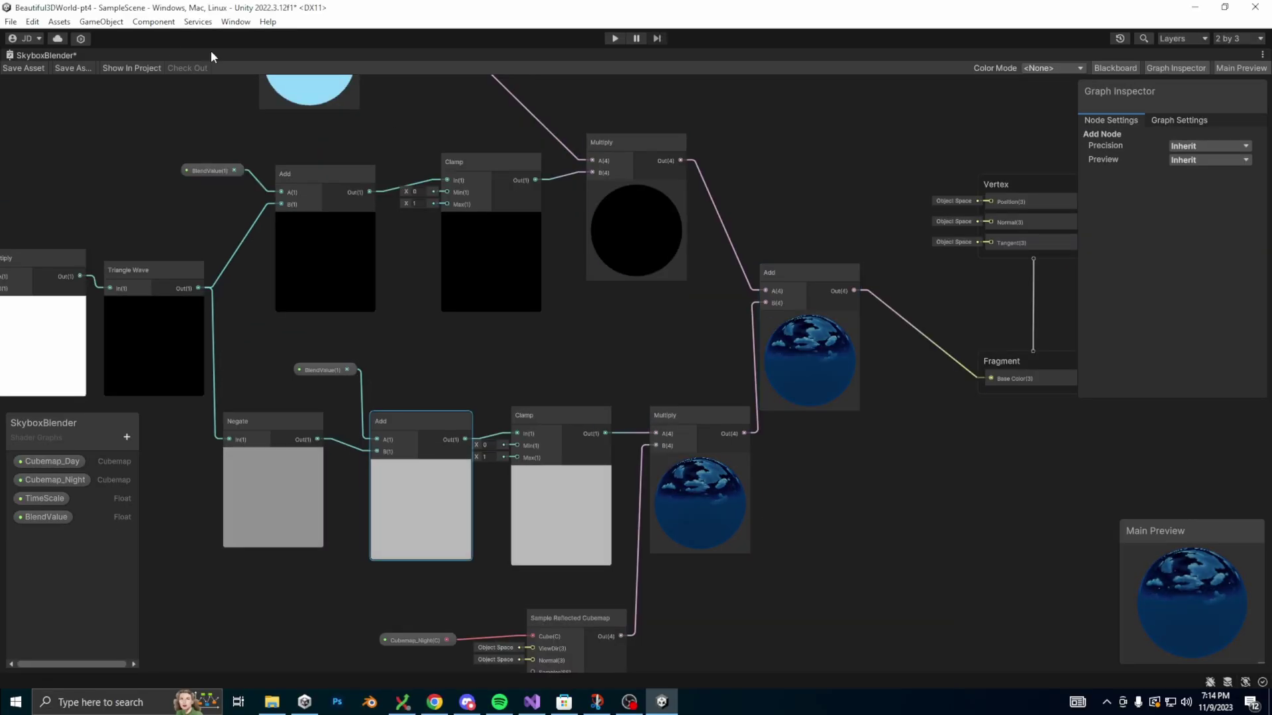
pyautogui.click(40, 70)
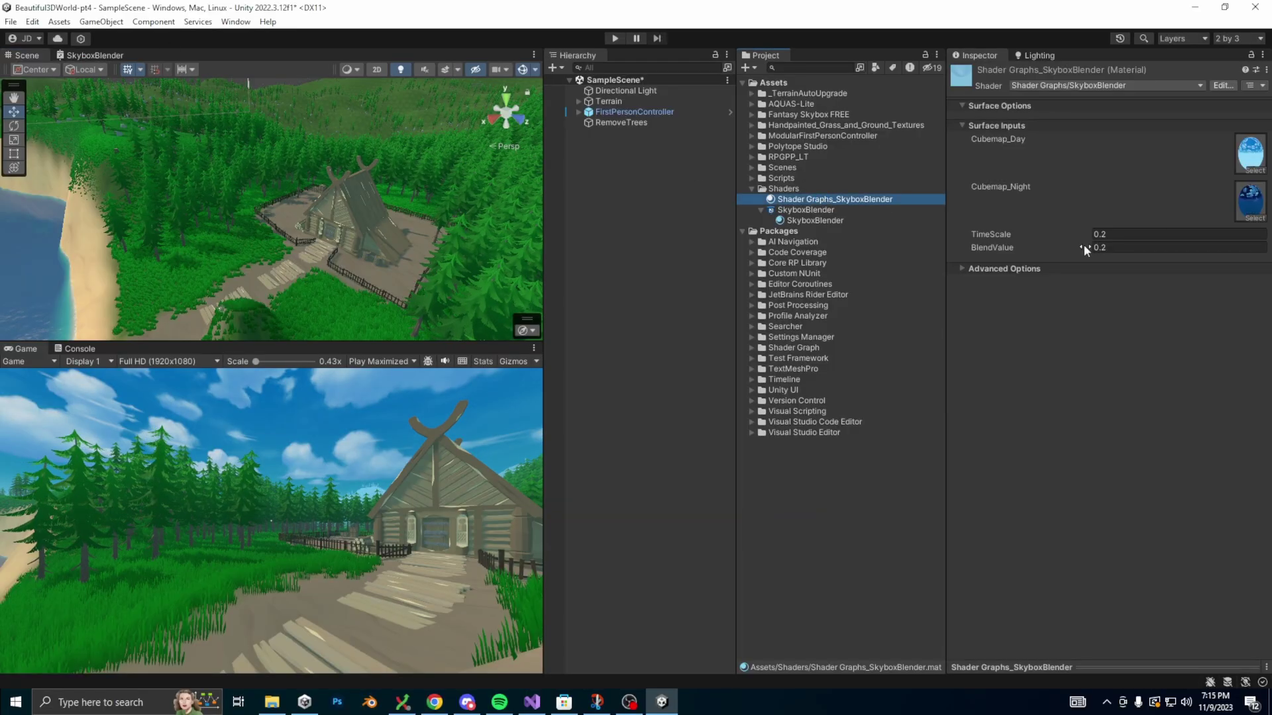
# Set the material's BlendValue to 0.3 and run the scene in play mode.
pyautogui.write('0.3')
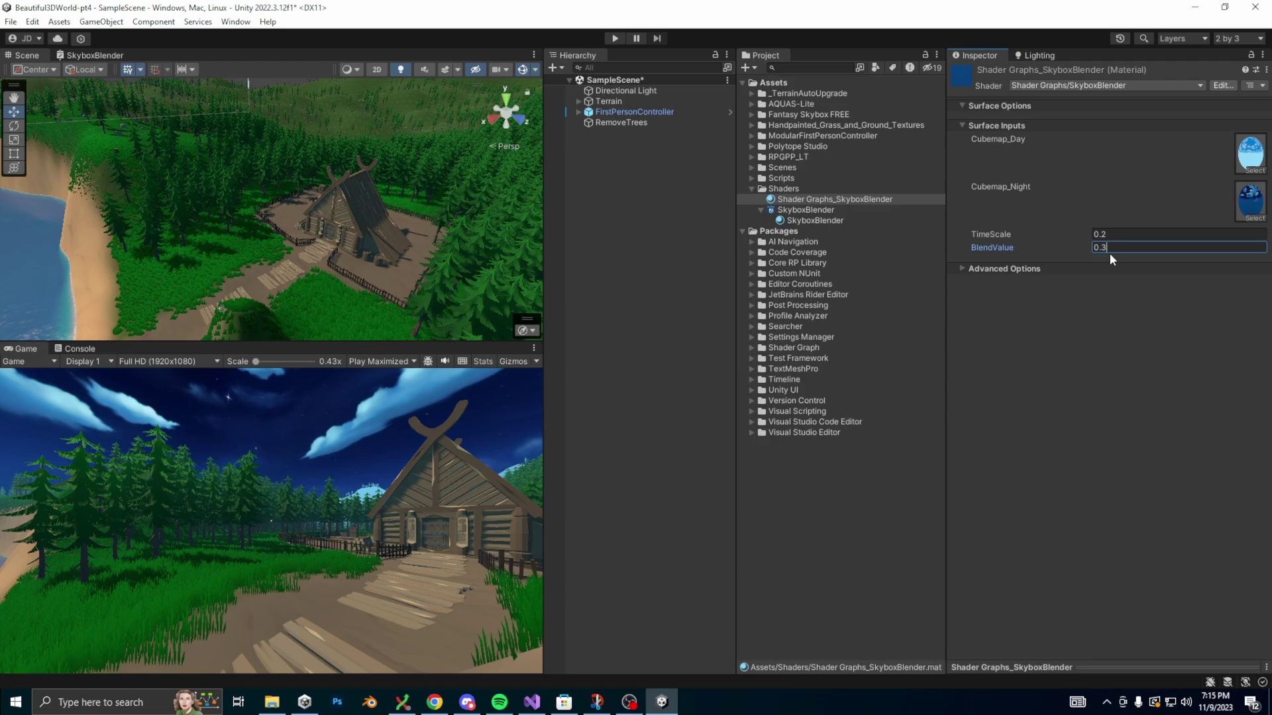
pyautogui.hotkey('shift', 'Tab')
pyautogui.hotkey('ctrl', 'p')
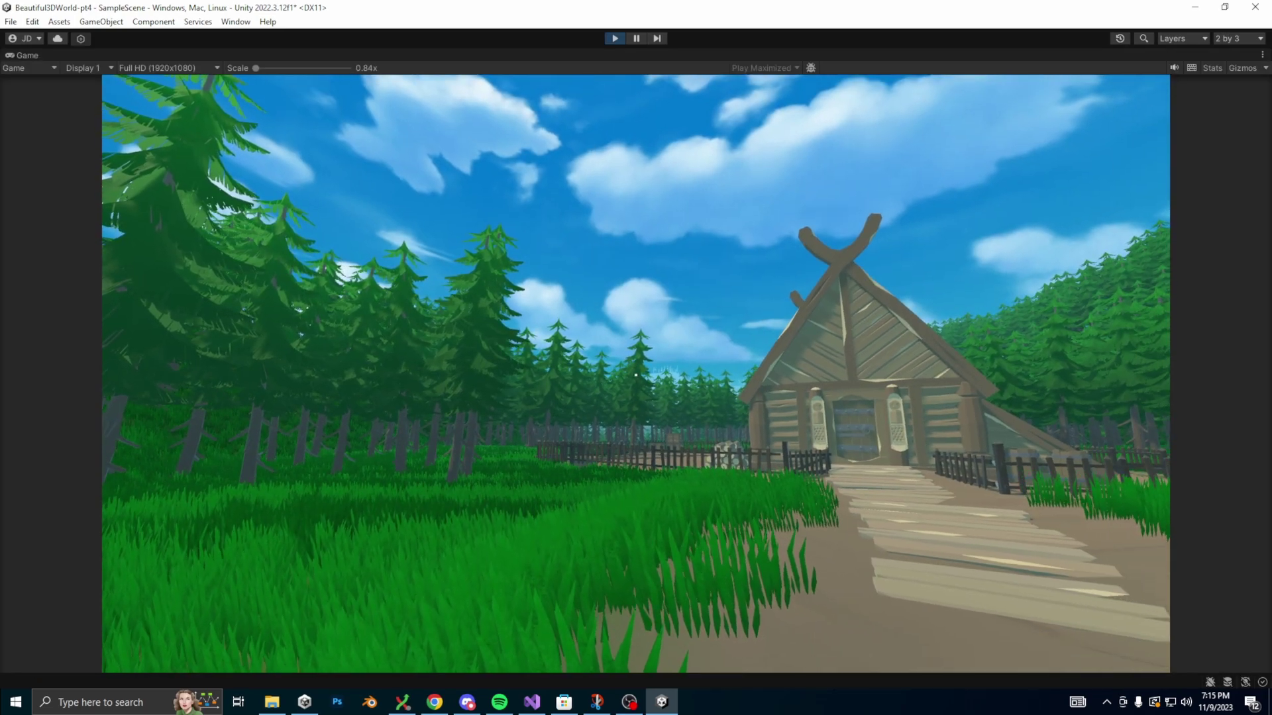